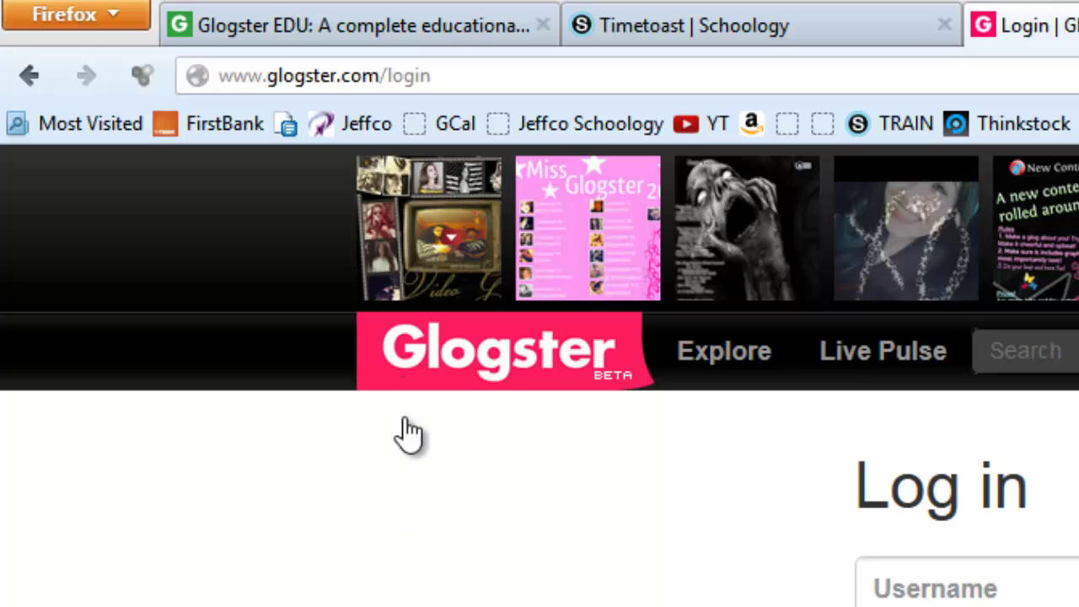
Step: Sign in to Glogster EDU with Google and finish the teacher registration with a nickname, country United States and the Terms of Use accepted
{"action": "left_click", "coordinate": [367, 38]}
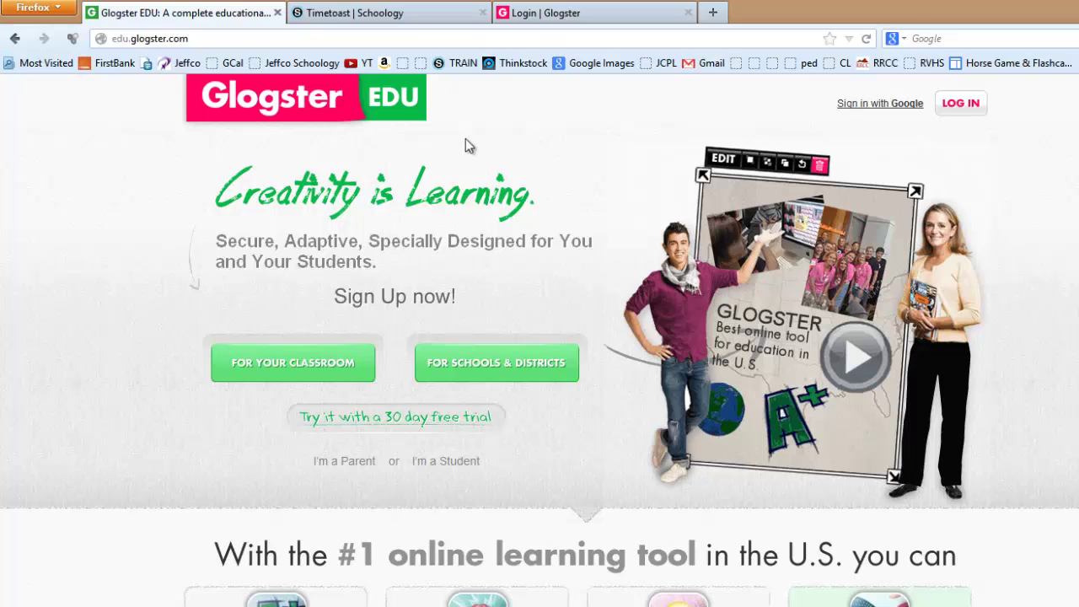
{"action": "left_click", "coordinate": [889, 108]}
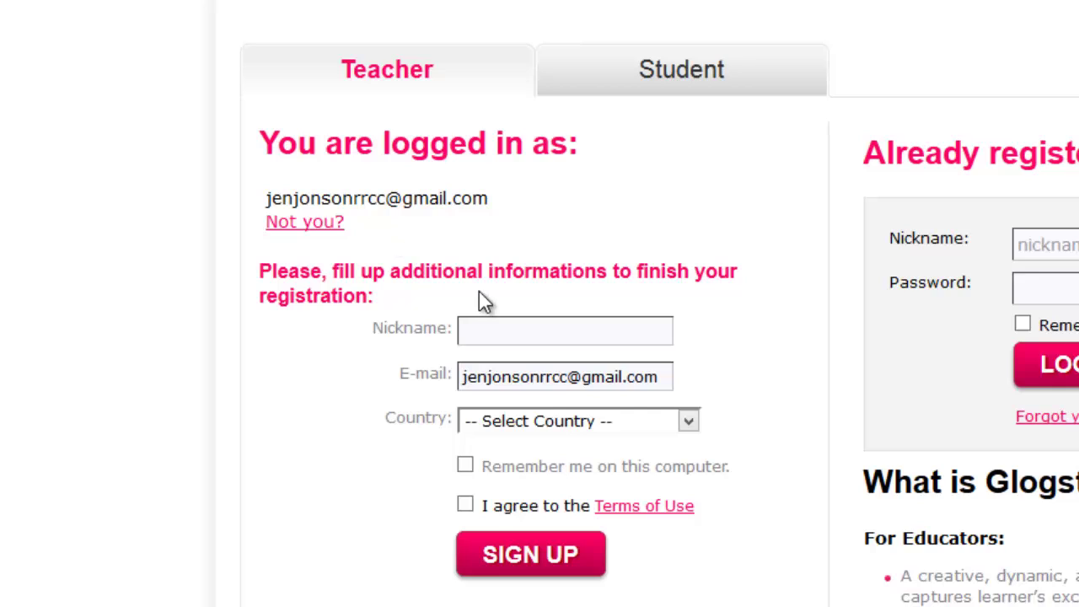
{"action": "left_click", "coordinate": [538, 334]}
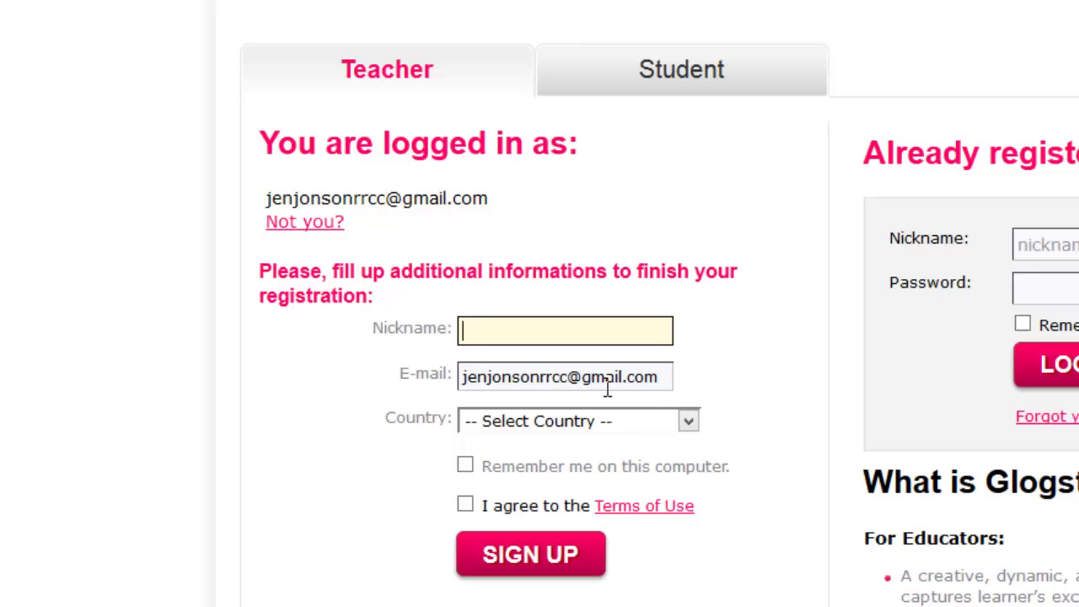
{"action": "type", "text": "jjonson136"}
{"action": "left_click", "coordinate": [466, 505]}
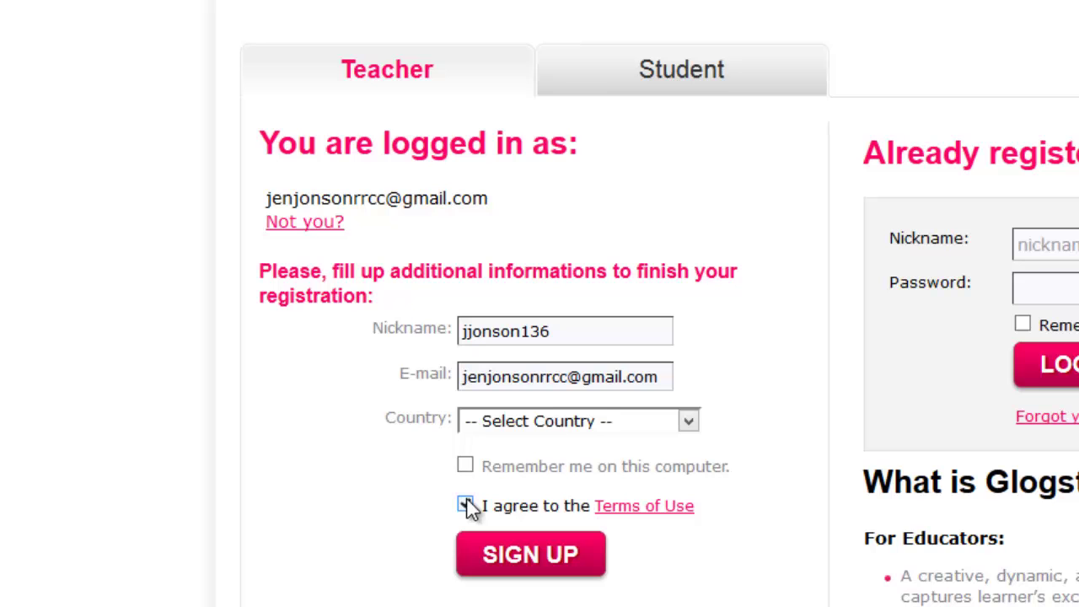
{"action": "left_click", "coordinate": [684, 424]}
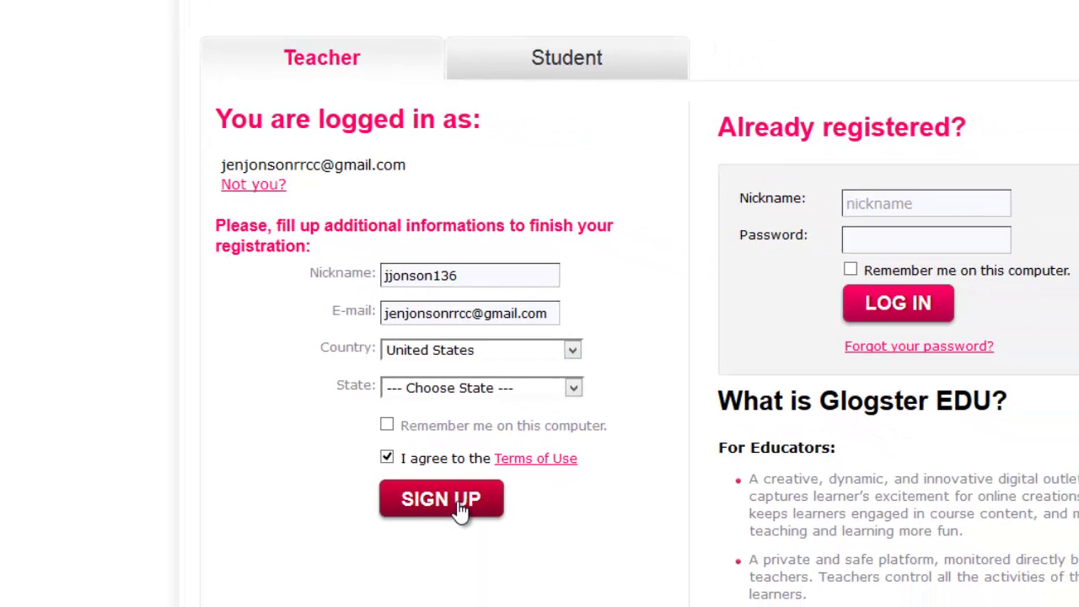
{"action": "left_click", "coordinate": [455, 503]}
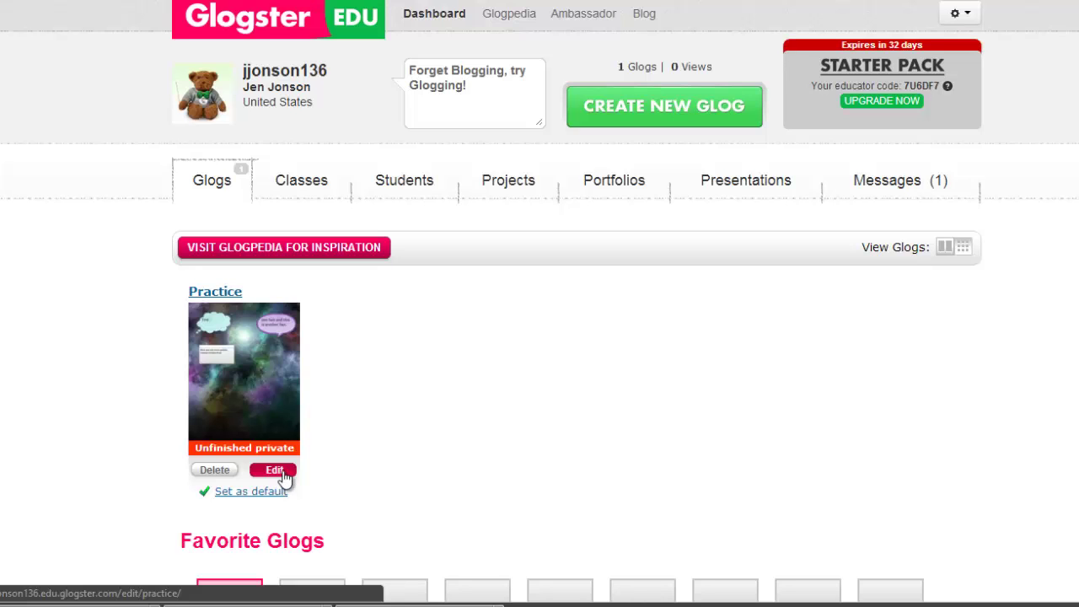
Step: Create a new Next-Gen Glog from the Blank template
{"action": "left_click", "coordinate": [664, 110]}
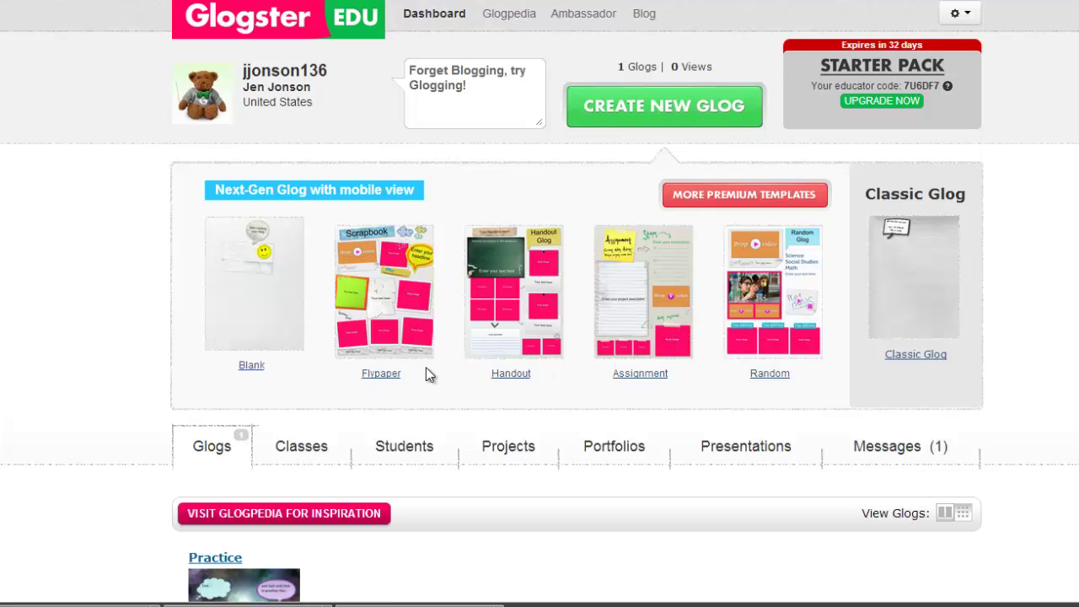
{"action": "left_click", "coordinate": [247, 369]}
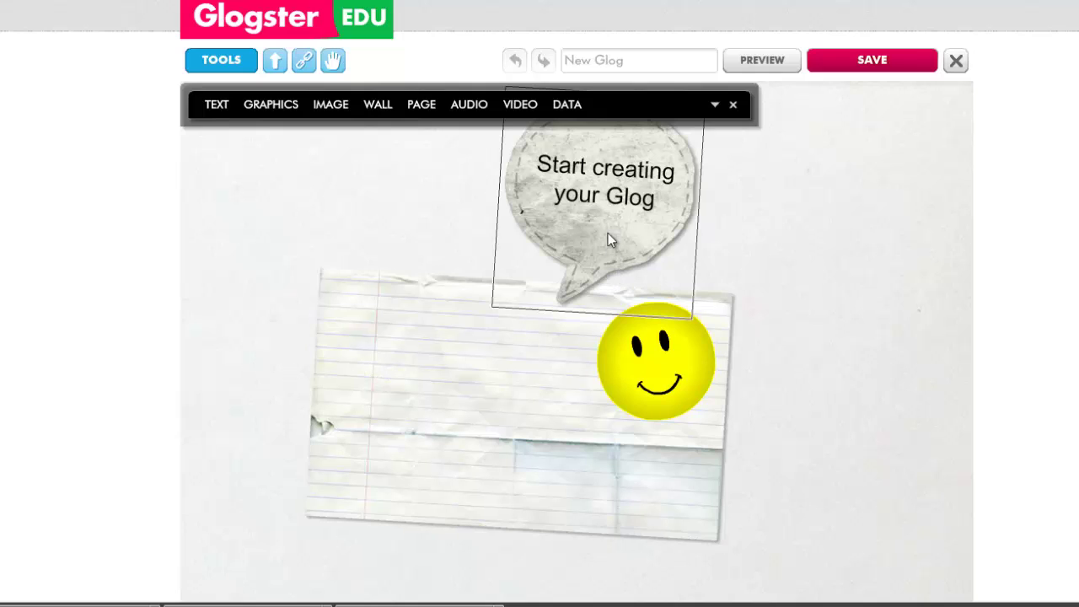
Step: Delete the smiley face, the "Start creating your Glog" speech bubble and the lined paper image from the new glog
{"action": "left_click", "coordinate": [632, 373]}
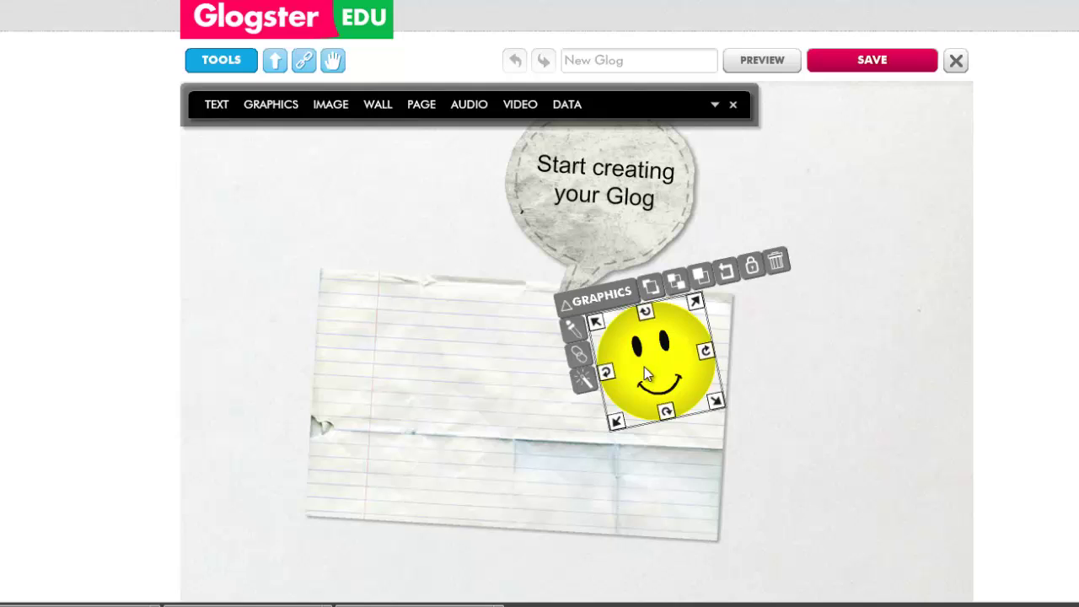
{"action": "left_click_drag", "start_coordinate": [644, 367], "coordinate": [632, 341]}
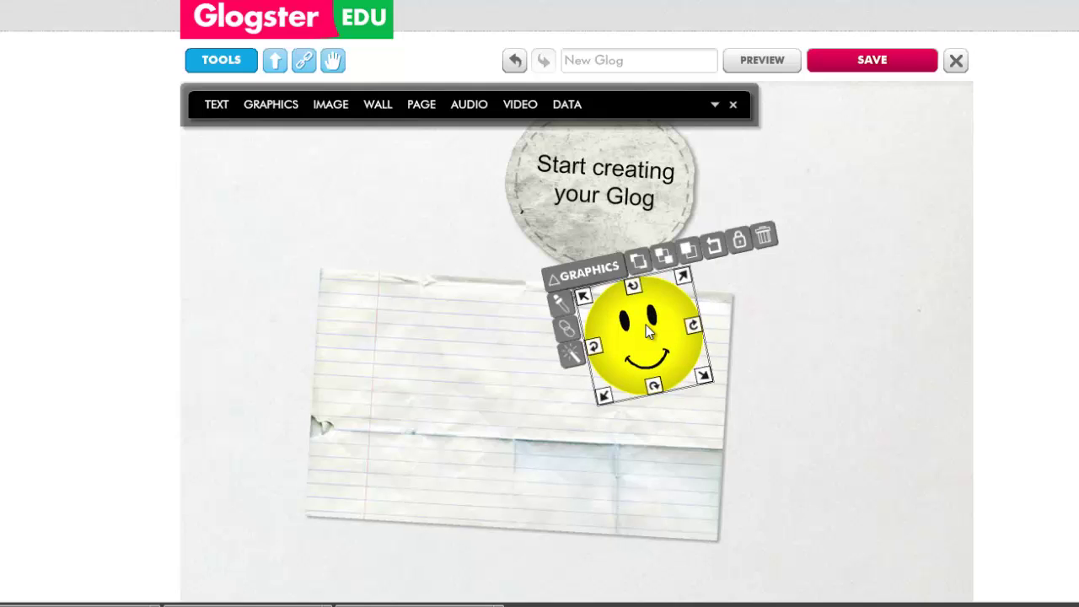
{"action": "left_click", "coordinate": [763, 237]}
{"action": "left_click", "coordinate": [597, 216]}
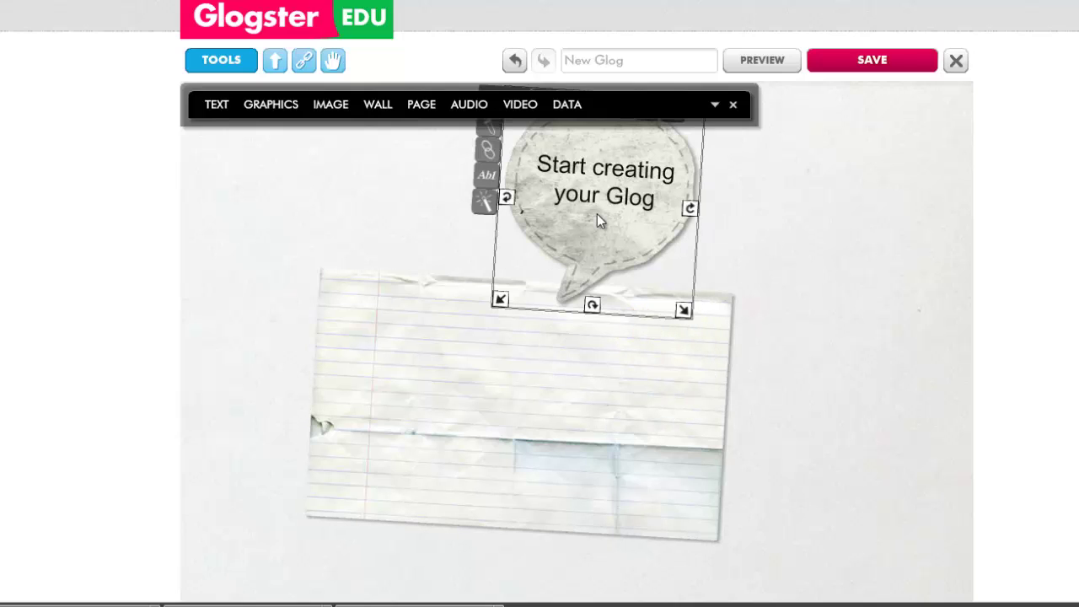
{"action": "key", "text": "Delete"}
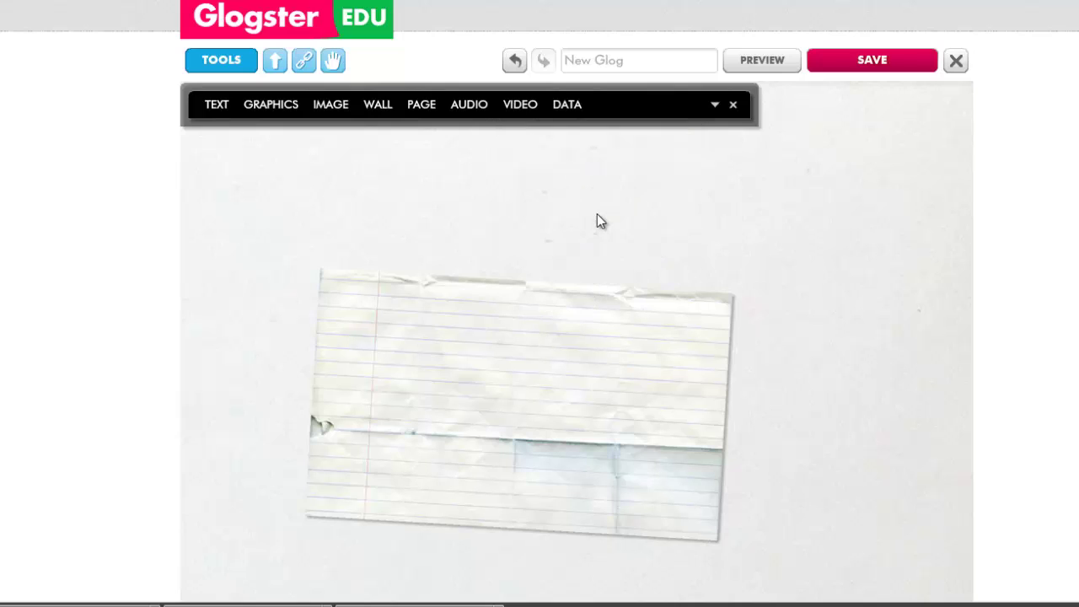
{"action": "left_click", "coordinate": [570, 368]}
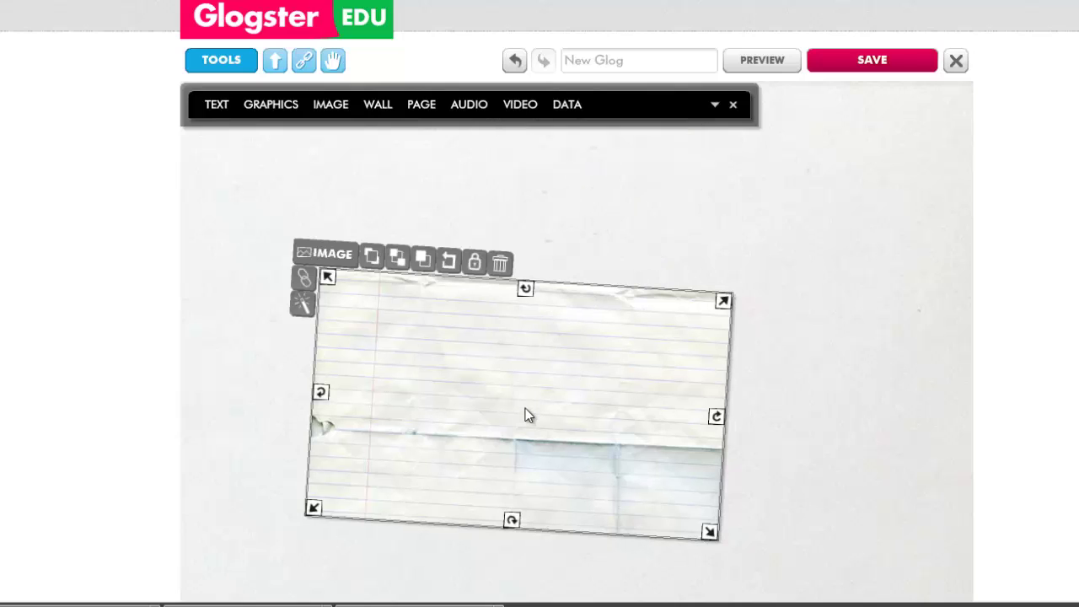
{"action": "key", "text": "Delete"}
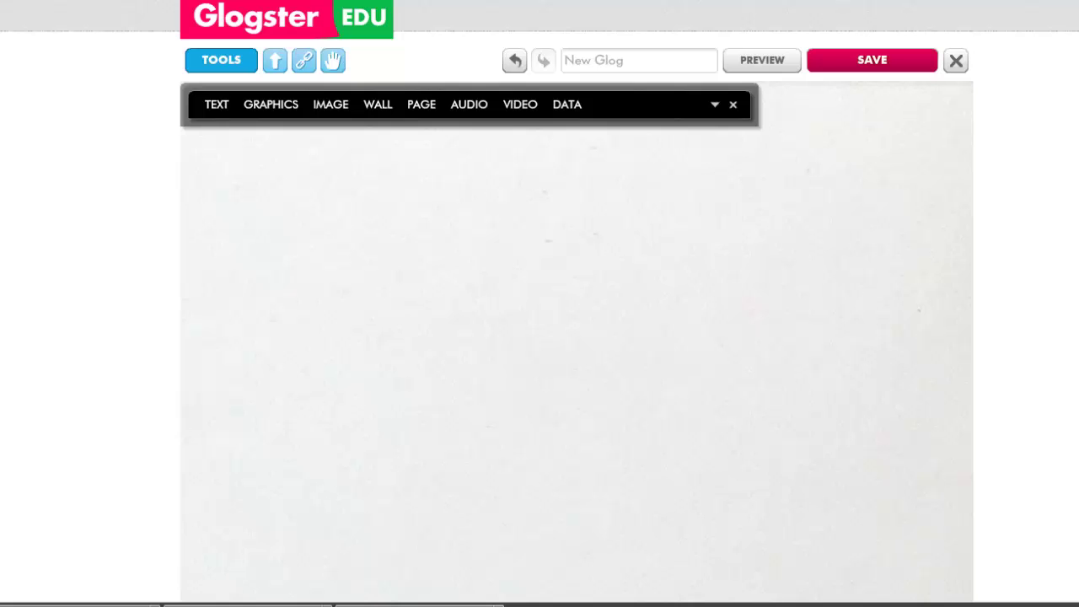
{"action": "scroll", "coordinate": [539, 304], "scroll_direction": "down", "scroll_amount": 3}
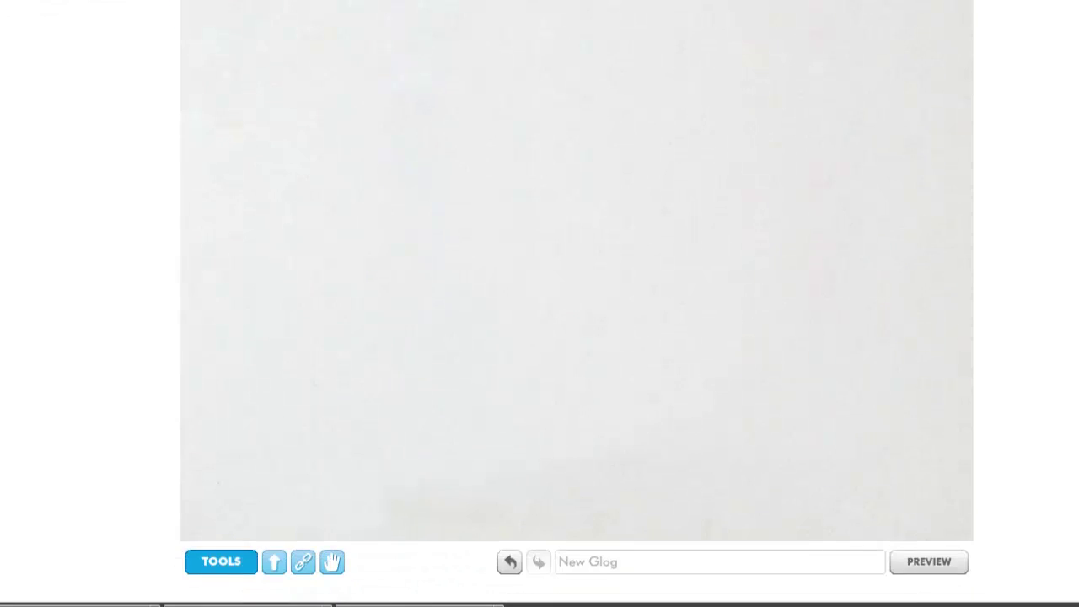
{"action": "scroll", "coordinate": [540, 303], "scroll_direction": "up", "scroll_amount": 8}
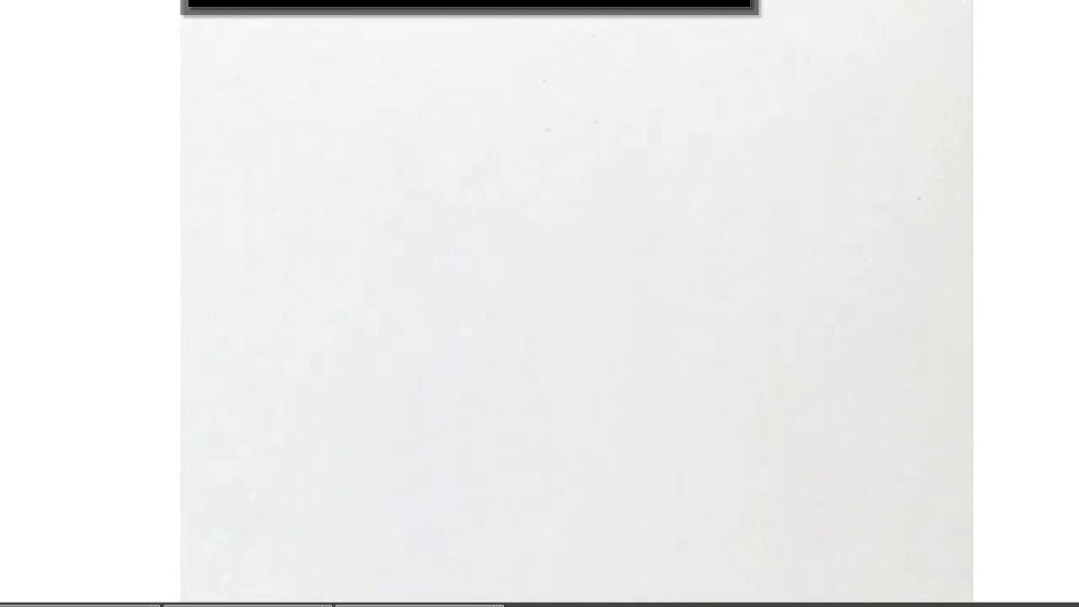
{"action": "scroll", "coordinate": [539, 304], "scroll_direction": "up", "scroll_amount": 1}
{"action": "scroll", "coordinate": [540, 303], "scroll_direction": "down", "scroll_amount": 5}
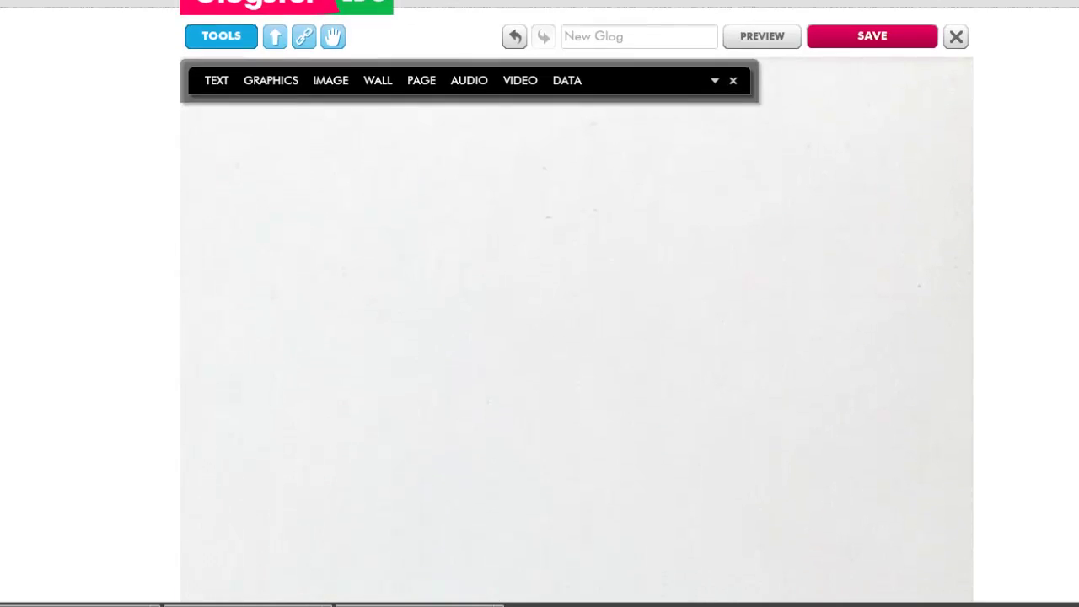
{"action": "scroll", "coordinate": [244, 152], "scroll_direction": "up", "scroll_amount": 5}
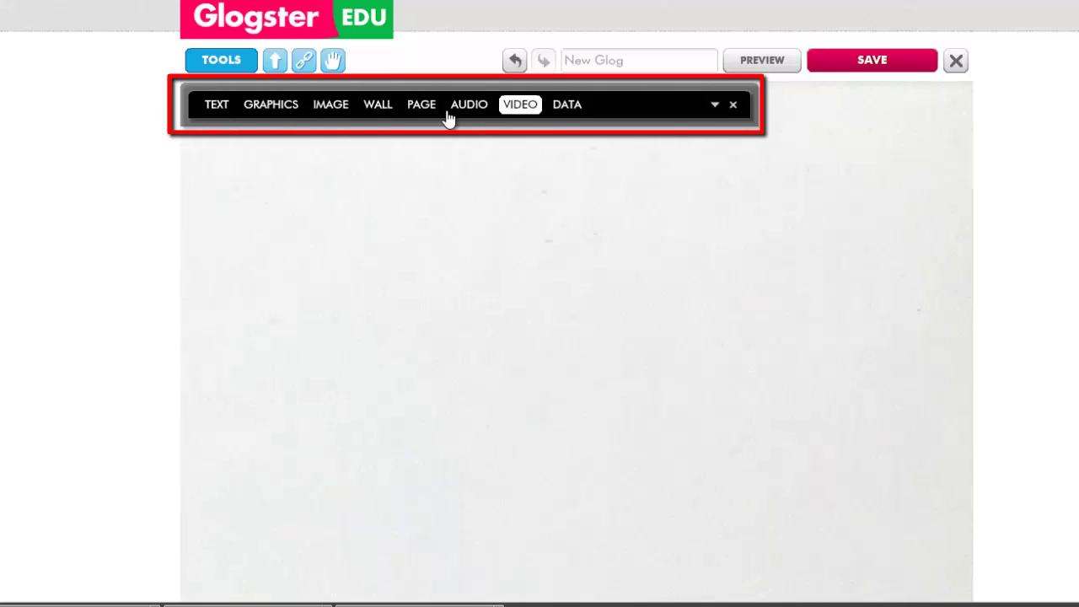
Step: Hide the floating editing tools and show them again
{"action": "left_click", "coordinate": [734, 110]}
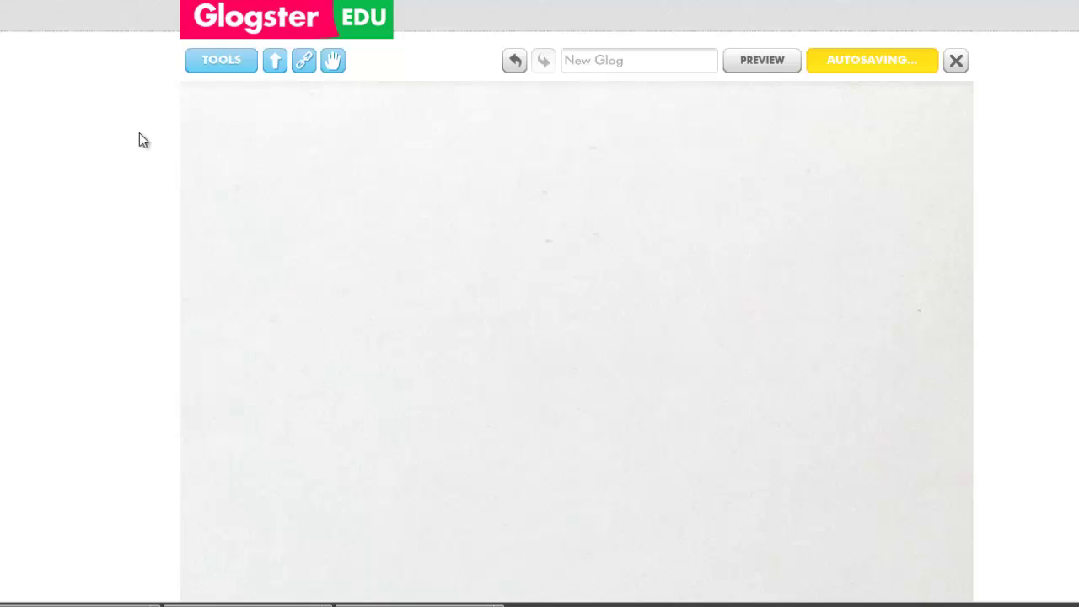
{"action": "left_click", "coordinate": [216, 66]}
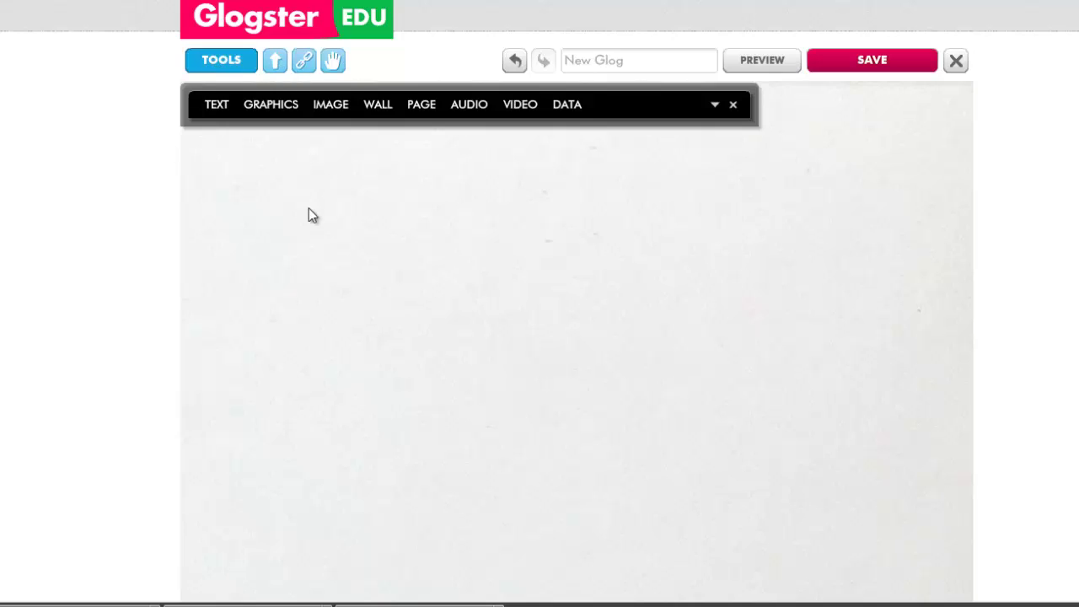
Step: Browse several pages of wall backgrounds in the gallery's Cute folder and return to the folder overview
{"action": "left_click", "coordinate": [379, 112]}
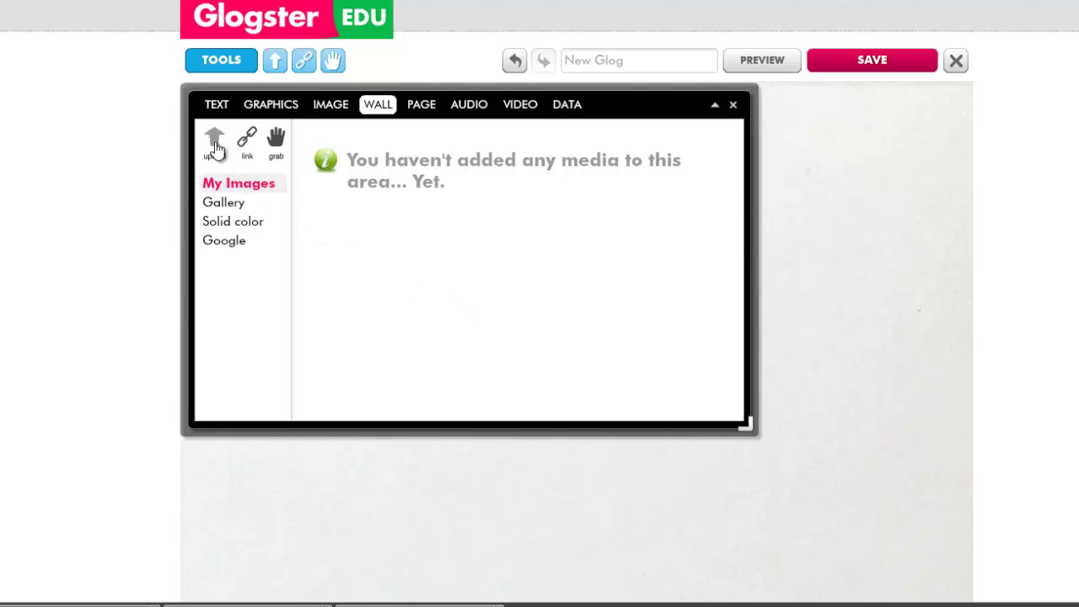
{"action": "left_click", "coordinate": [220, 206]}
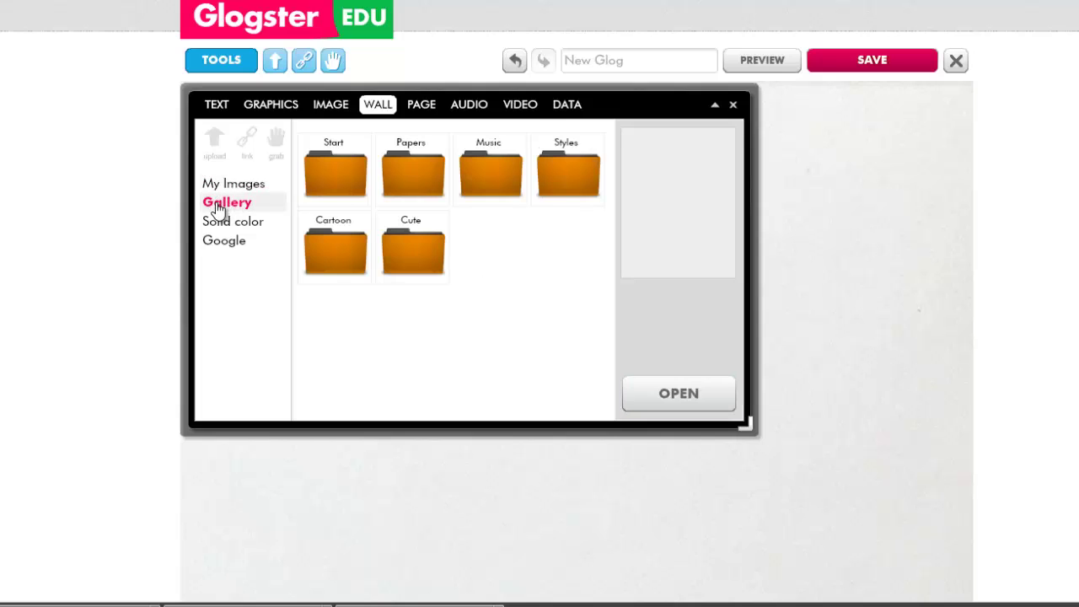
{"action": "left_click", "coordinate": [432, 267]}
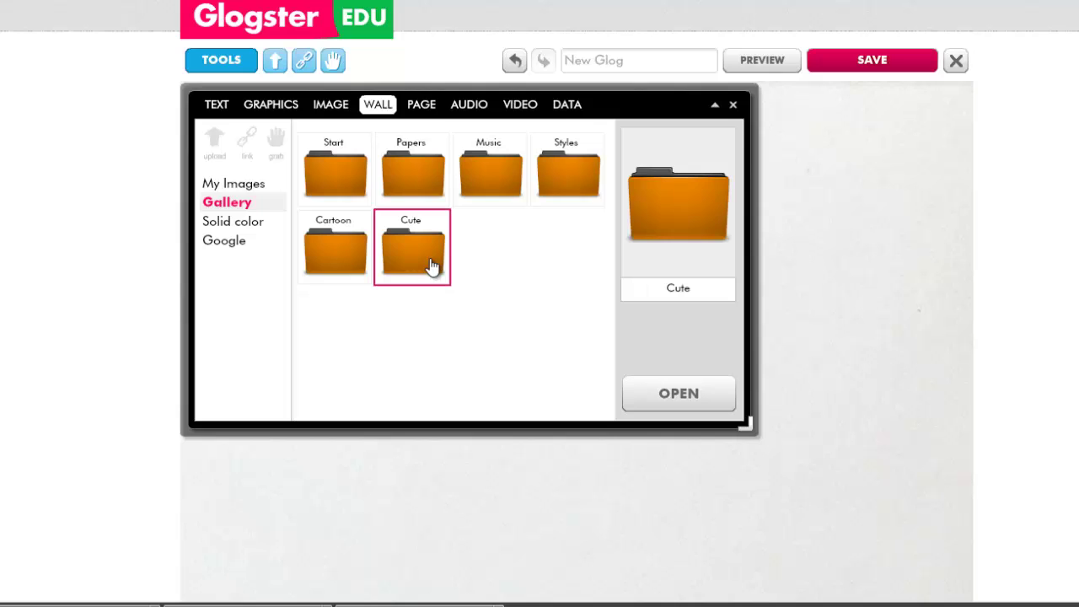
{"action": "left_click", "coordinate": [682, 403]}
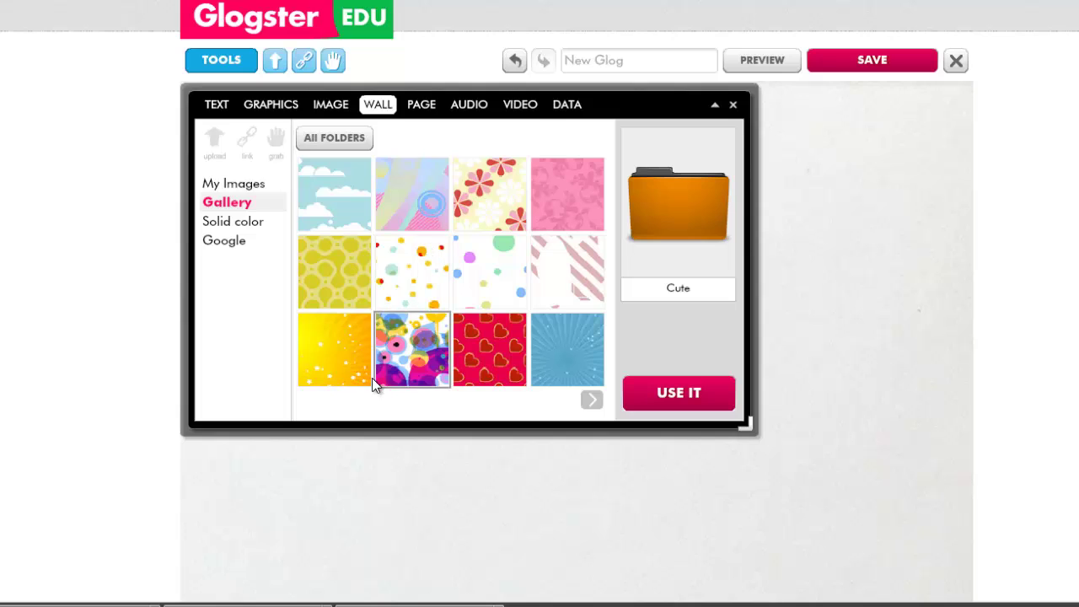
{"action": "left_click", "coordinate": [589, 403]}
{"action": "left_click", "coordinate": [588, 403]}
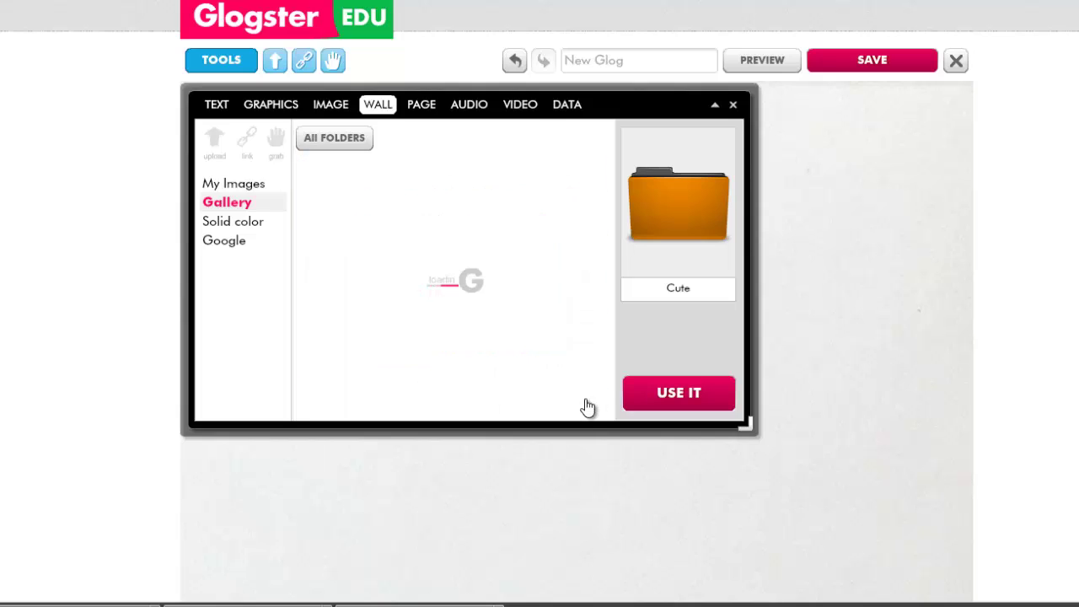
{"action": "left_click", "coordinate": [589, 403]}
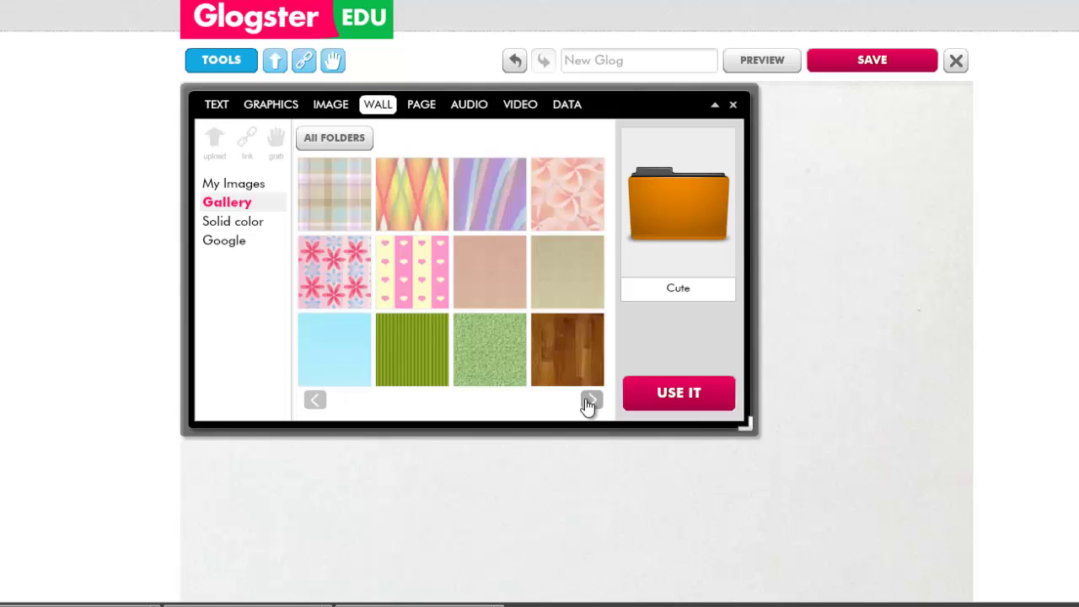
{"action": "left_click", "coordinate": [589, 403]}
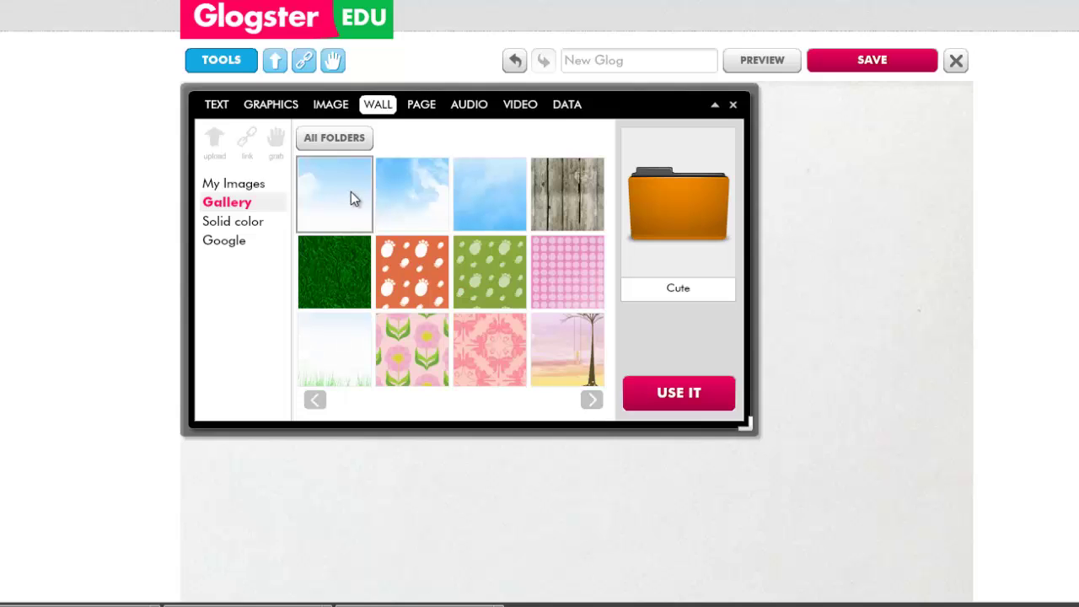
{"action": "left_click", "coordinate": [349, 140]}
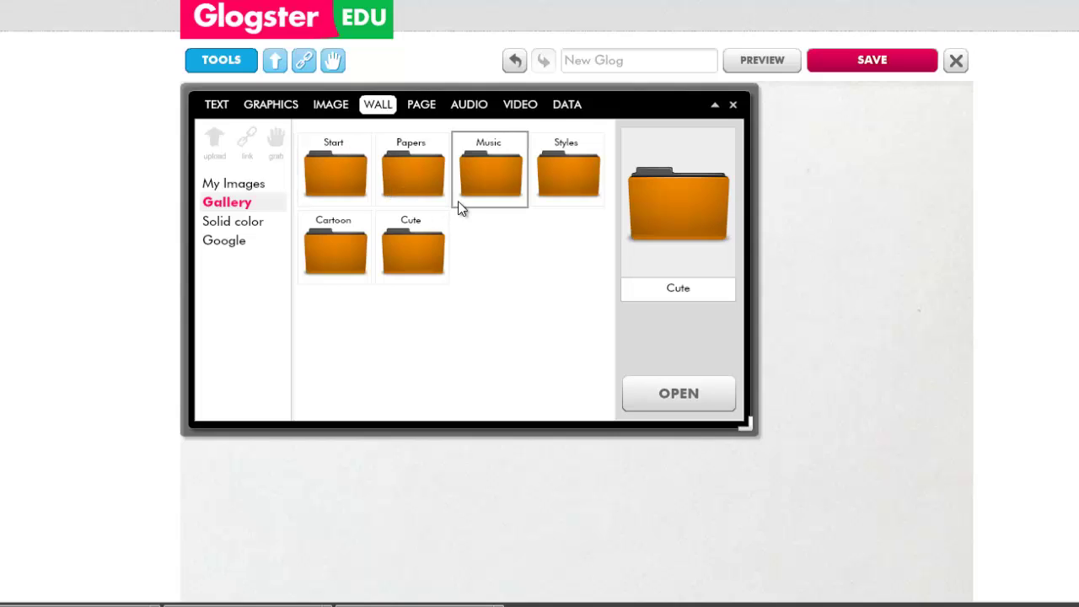
Step: Apply the pale pink speckled paper from the gallery's Papers folder as the glog's wall background
{"action": "left_click", "coordinate": [413, 184]}
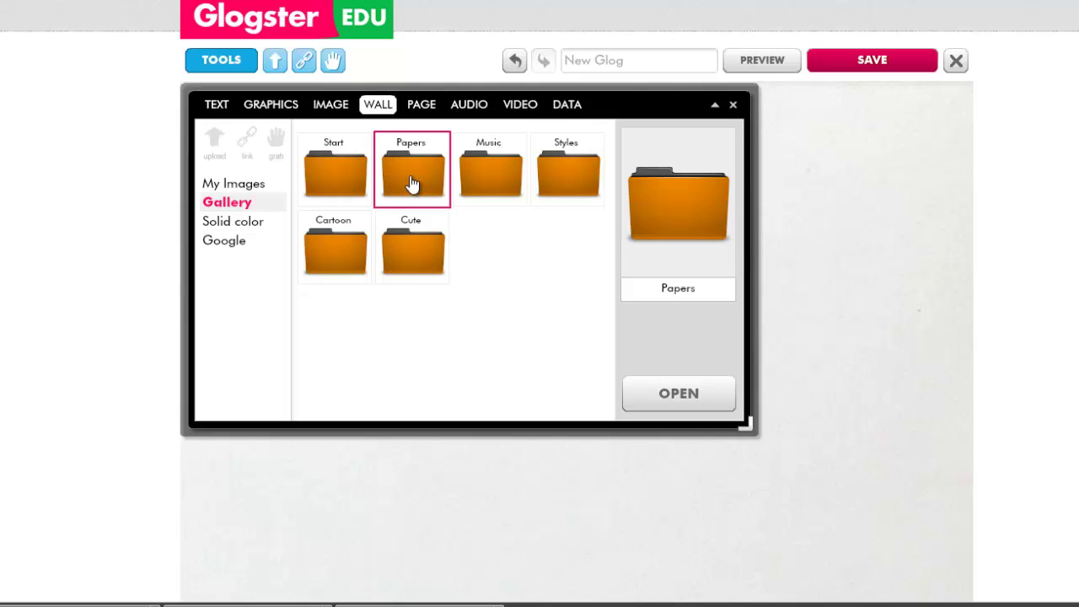
{"action": "double_click", "coordinate": [413, 184]}
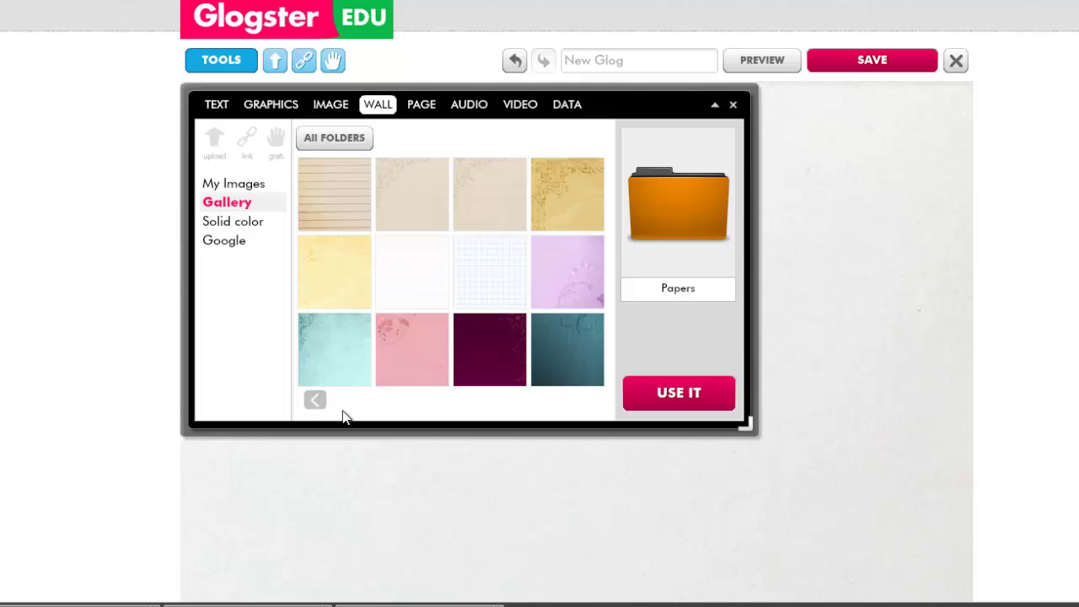
{"action": "left_click", "coordinate": [316, 401]}
{"action": "left_click", "coordinate": [398, 210]}
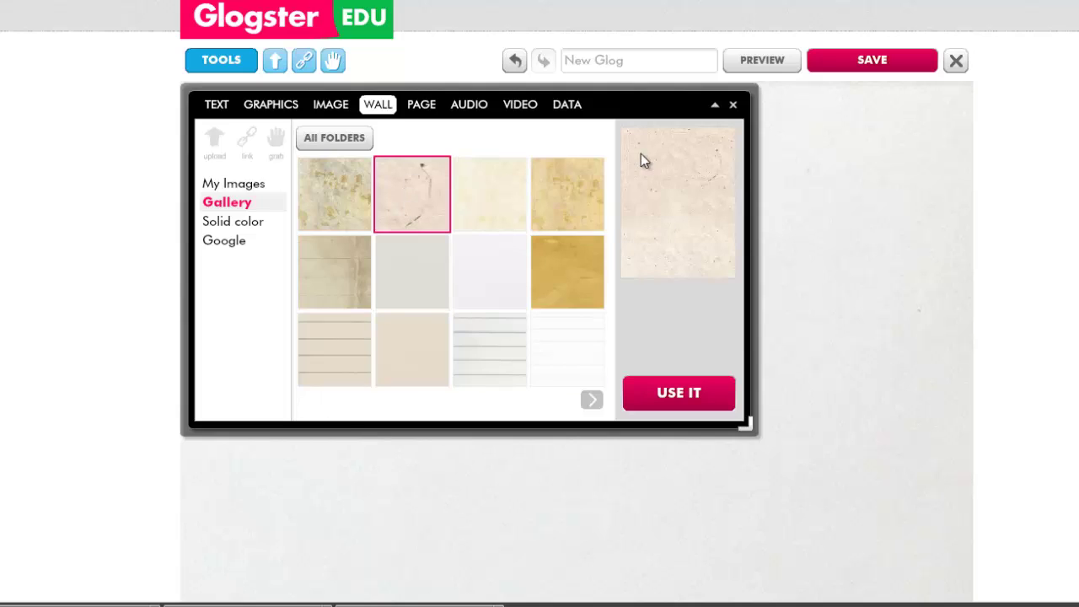
{"action": "left_click", "coordinate": [690, 405]}
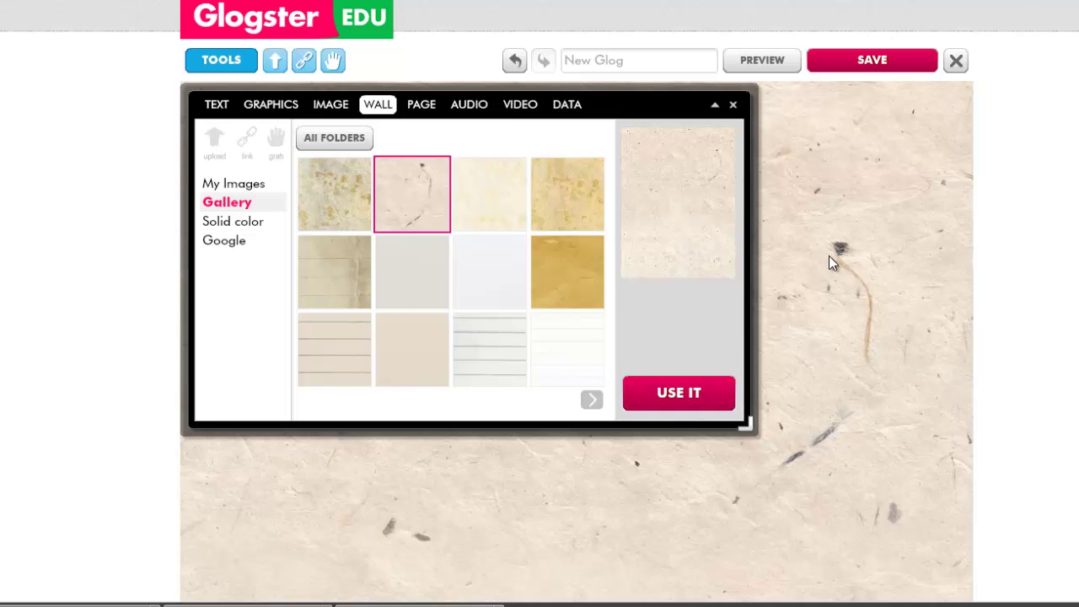
Step: Replace the wall background with the stained, aged paper that comes first in the Papers folder
{"action": "left_click", "coordinate": [347, 216]}
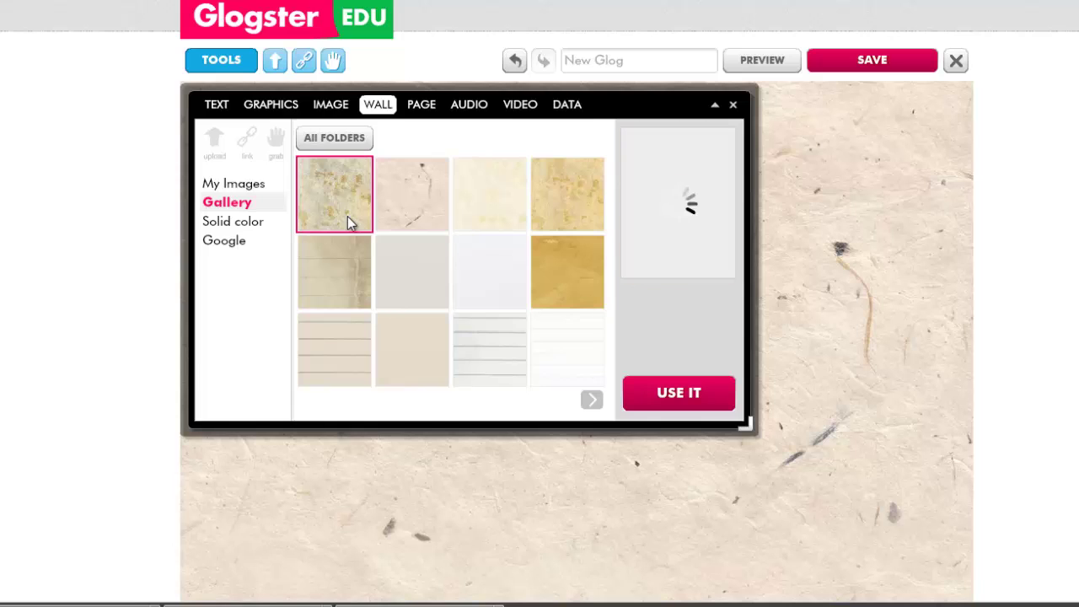
{"action": "left_click", "coordinate": [691, 393]}
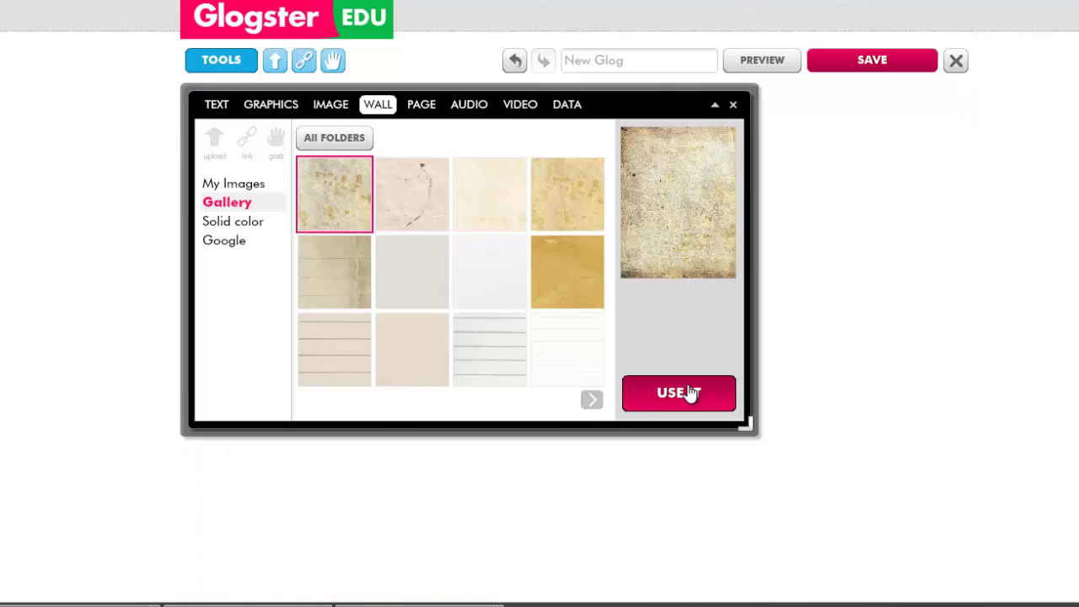
{"action": "left_click", "coordinate": [709, 400]}
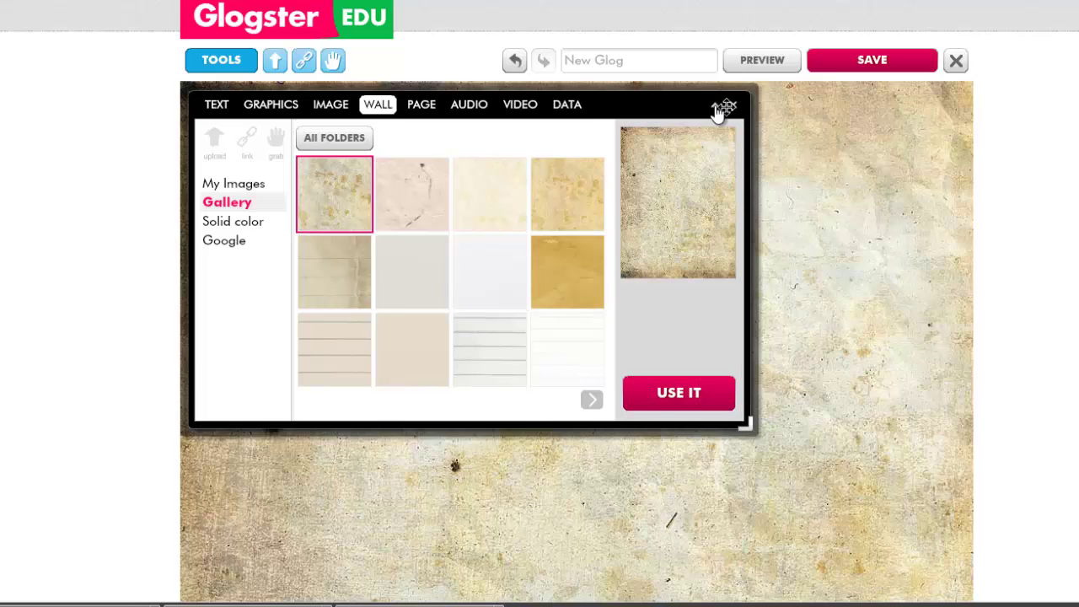
Step: Add the black ink-splatter text bubble with the curved arrow from the Styles text collection to the glog's upper right area
{"action": "left_click", "coordinate": [714, 105]}
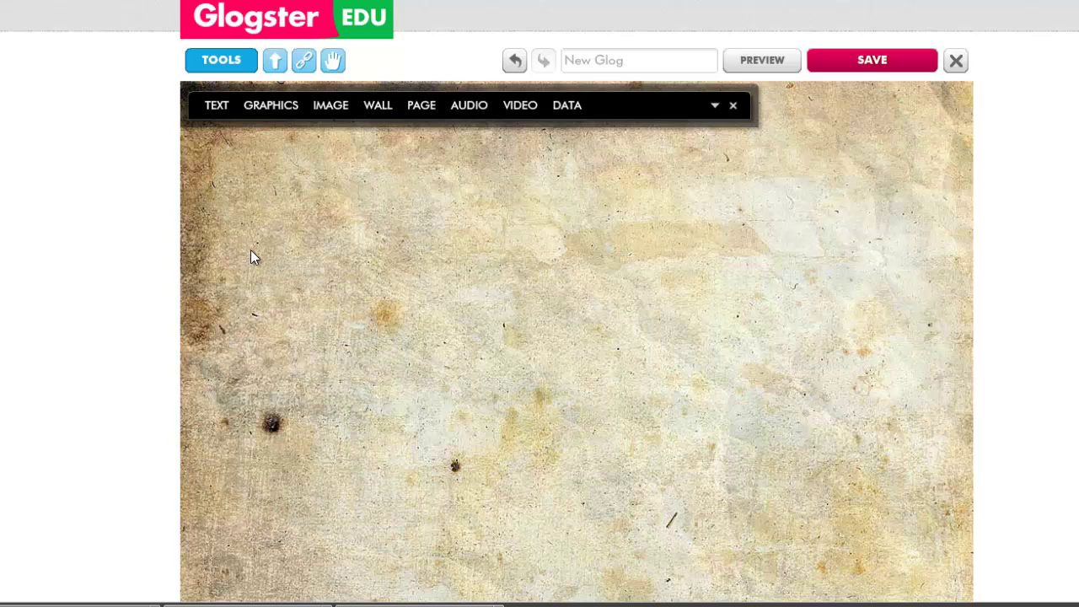
{"action": "left_click", "coordinate": [218, 108]}
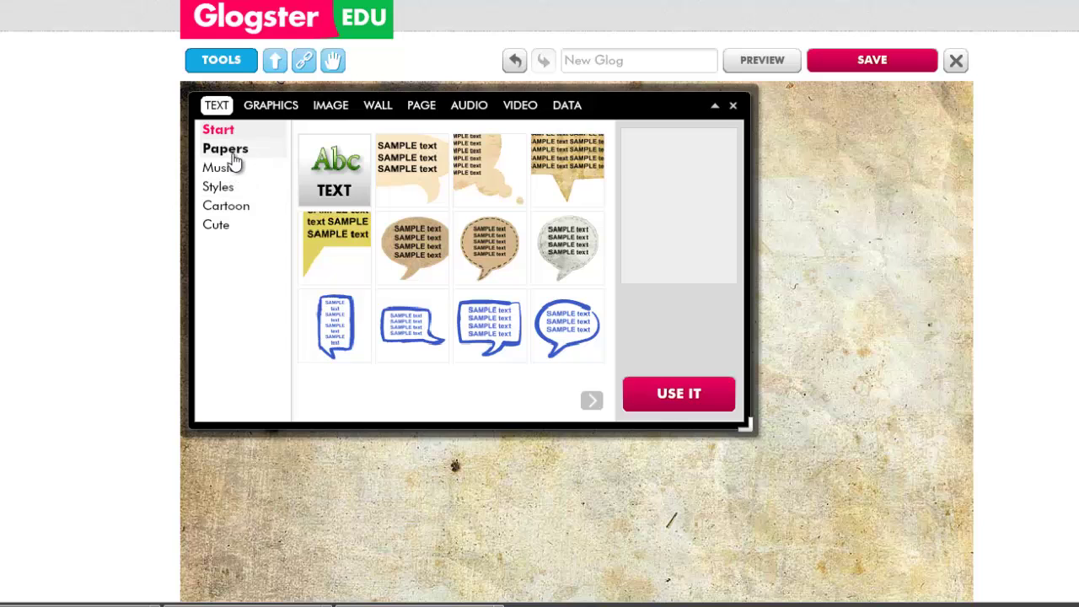
{"action": "left_click", "coordinate": [221, 187]}
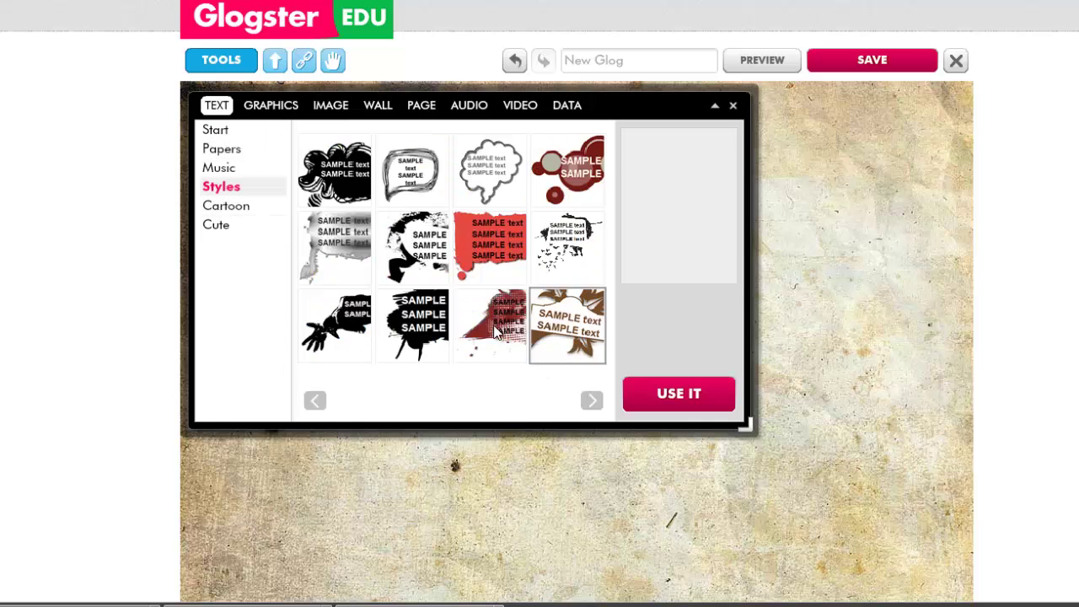
{"action": "left_click", "coordinate": [429, 268]}
{"action": "left_click_drag", "start_coordinate": [429, 268], "coordinate": [812, 244]}
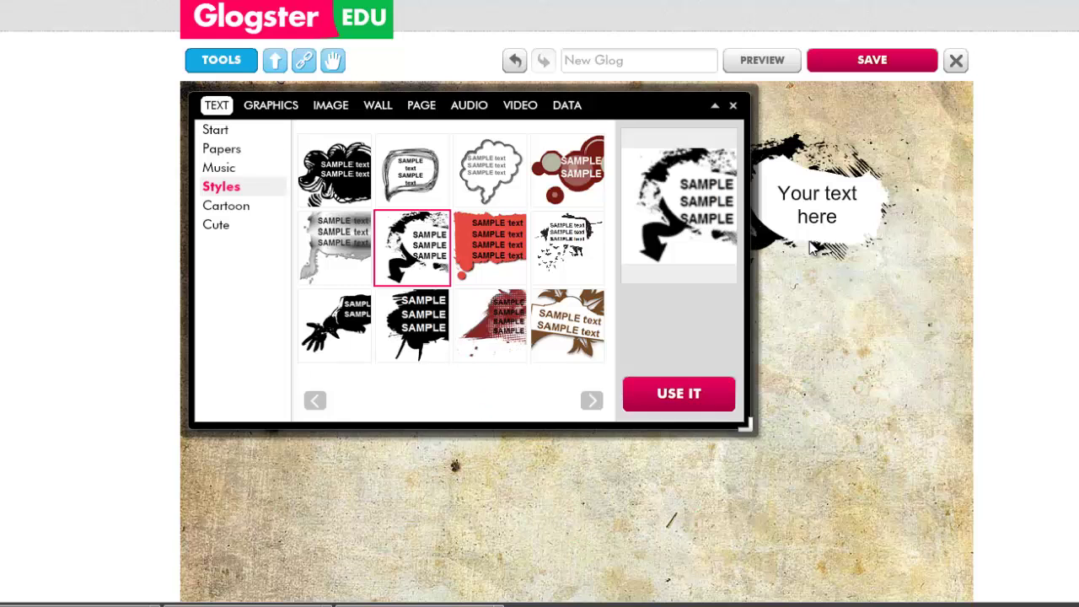
{"action": "left_click", "coordinate": [843, 223]}
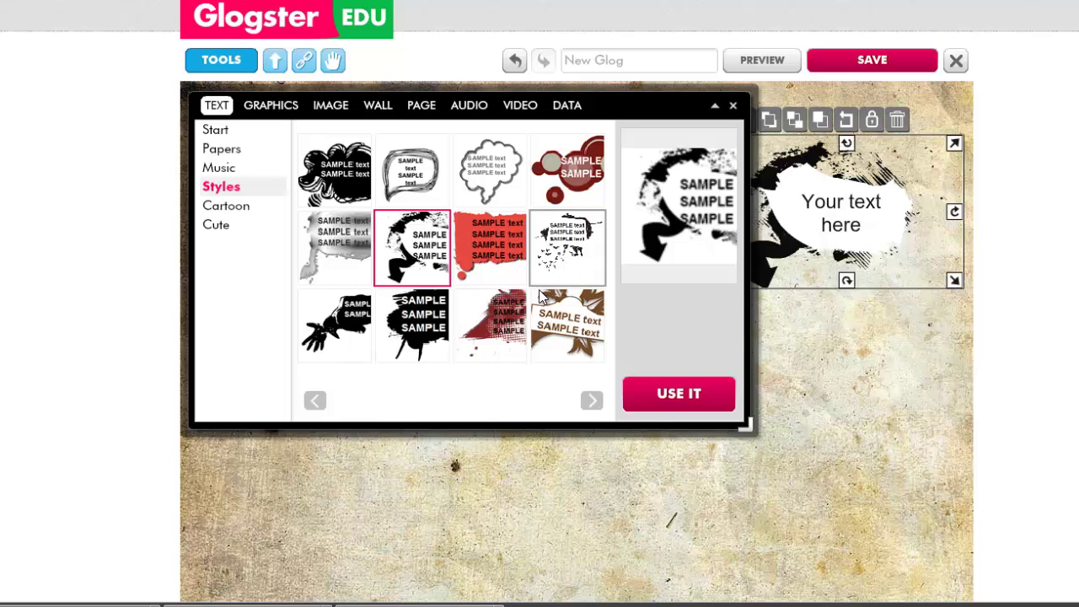
Step: Add the red ragged-edge text bubble from the Styles collection and move it to the upper left area of the glog
{"action": "left_click", "coordinate": [497, 258]}
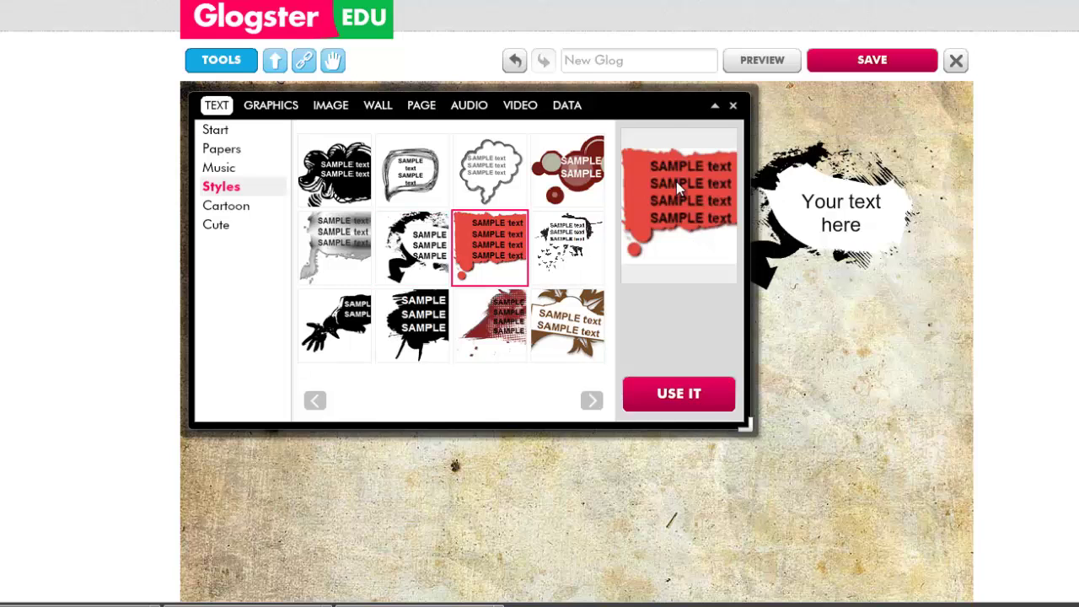
{"action": "left_click", "coordinate": [689, 403]}
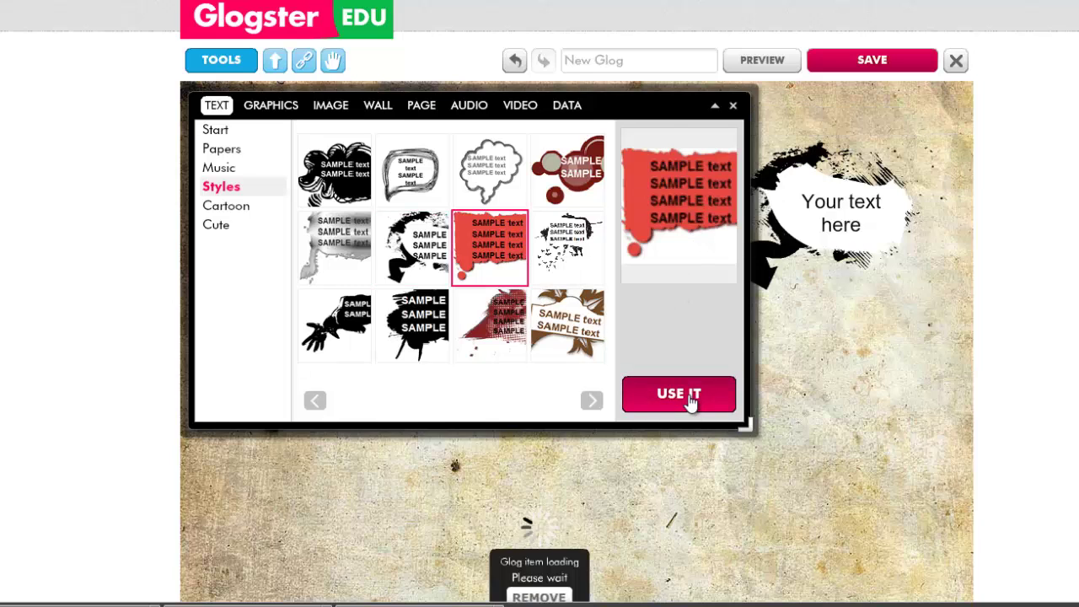
{"action": "left_click", "coordinate": [714, 106]}
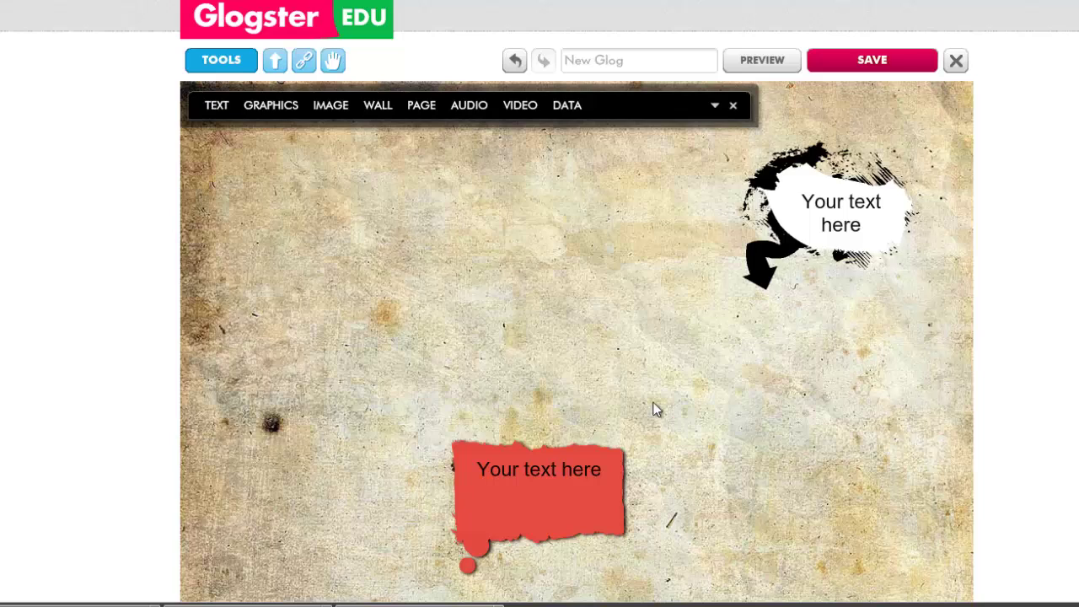
{"action": "left_click_drag", "start_coordinate": [566, 493], "coordinate": [444, 234]}
Step: Move the ink-splatter bubble slightly inward and tilt it counter-clockwise
{"action": "left_click_drag", "start_coordinate": [825, 225], "coordinate": [752, 233]}
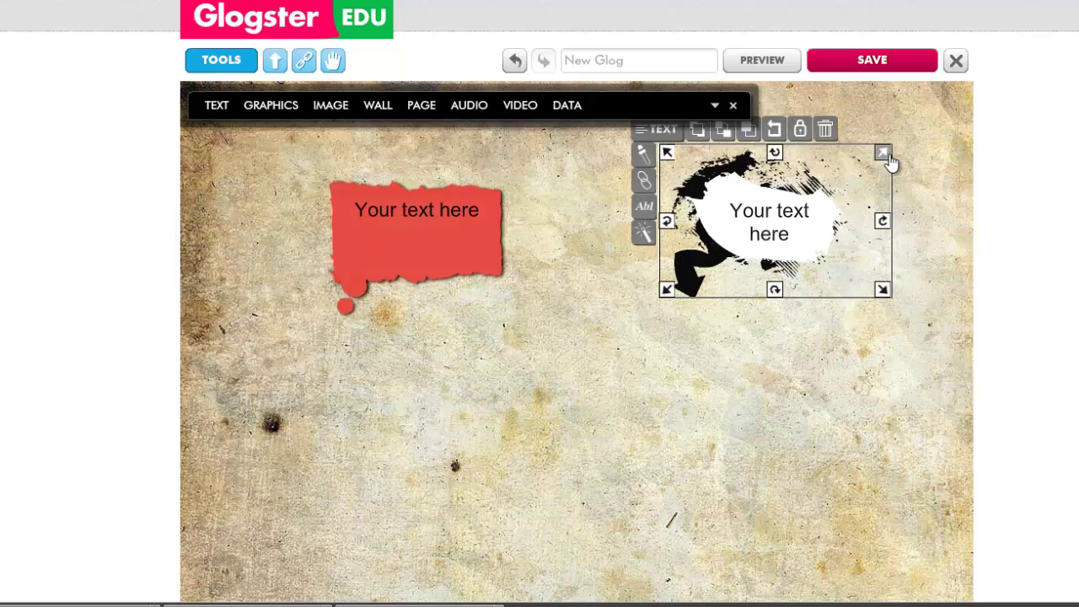
{"action": "left_click_drag", "start_coordinate": [885, 157], "coordinate": [909, 158]}
{"action": "left_click", "coordinate": [819, 210]}
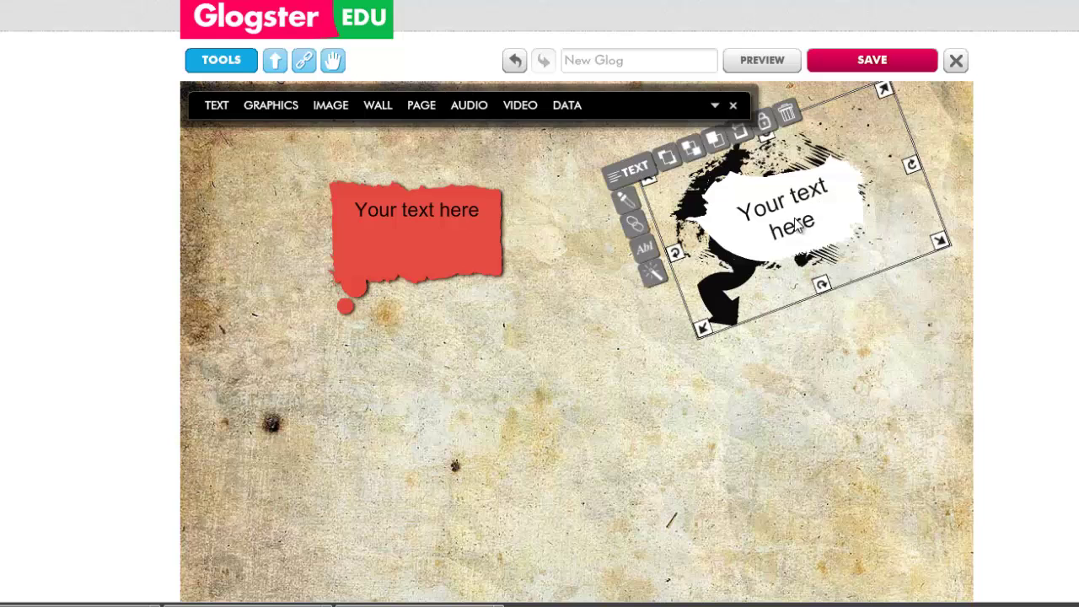
Step: Replace the ink-splatter bubble's text with "Causes of Tornadoes" and the lines "1.", "2." and "3.", and rotate the bubble slightly clockwise
{"action": "double_click", "coordinate": [775, 217]}
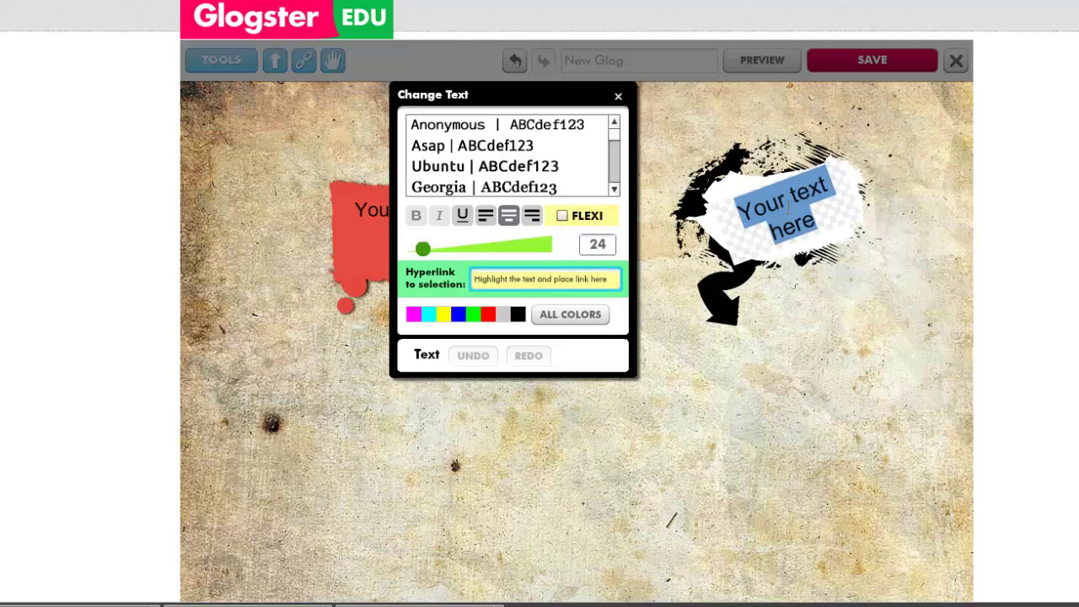
{"action": "type", "text": "Cause"}
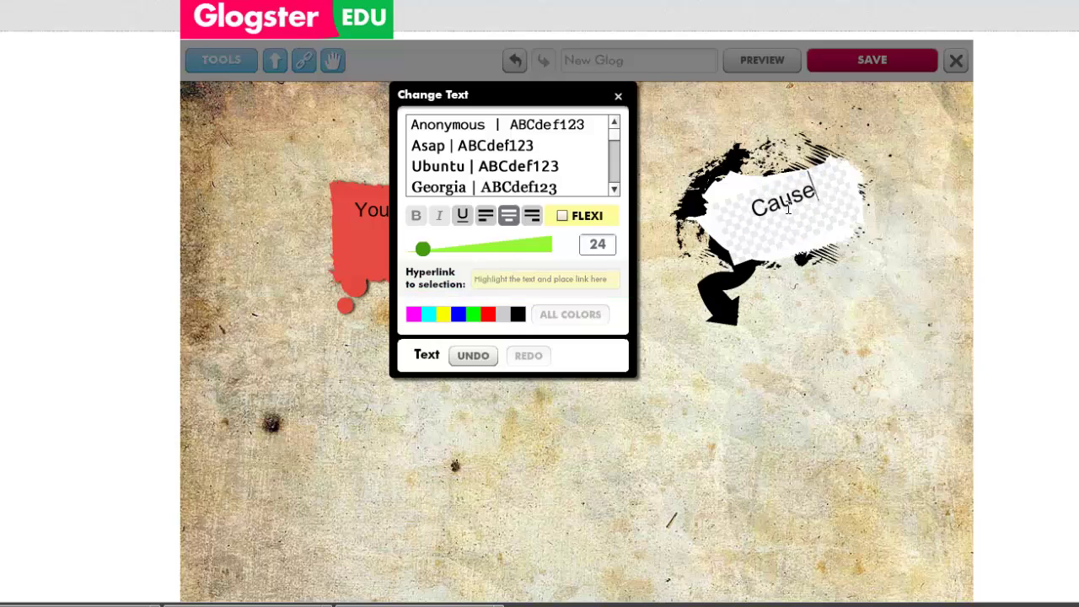
{"action": "type", "text": "s of Tornadoes1"}
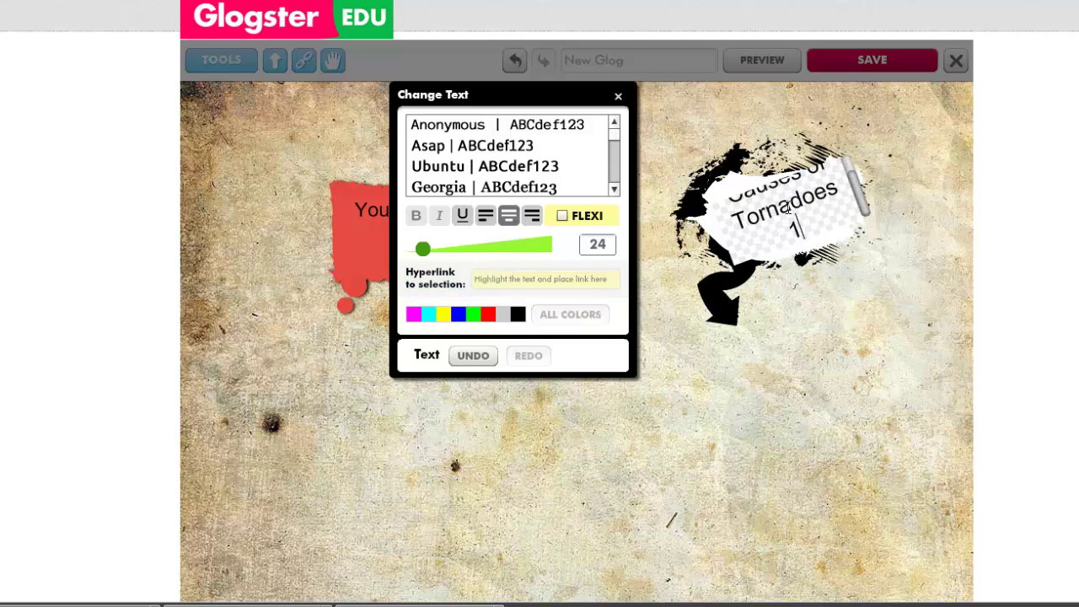
{"action": "type", "text": "."}
{"action": "key", "text": "Return"}
{"action": "type", "text": "2."}
{"action": "key", "text": "Return"}
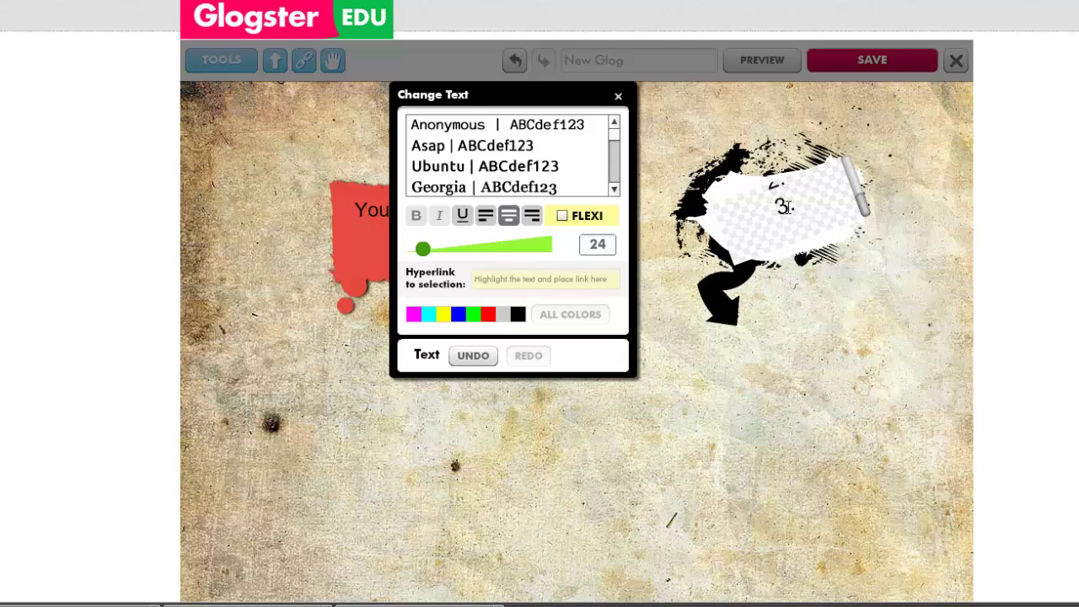
{"action": "left_click_drag", "start_coordinate": [864, 206], "coordinate": [846, 162]}
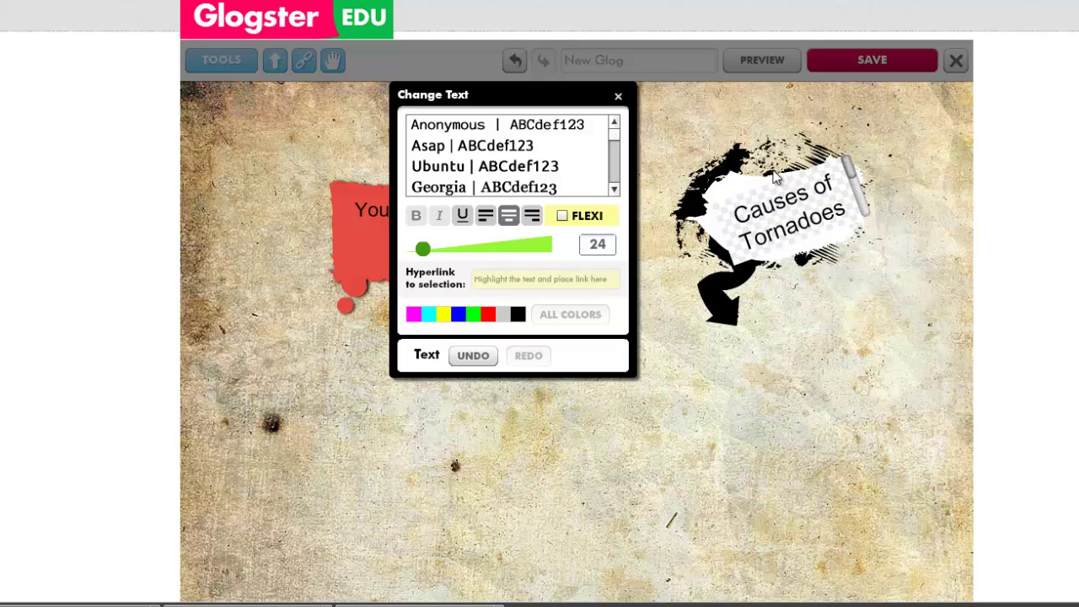
{"action": "left_click_drag", "start_coordinate": [850, 173], "coordinate": [861, 211]}
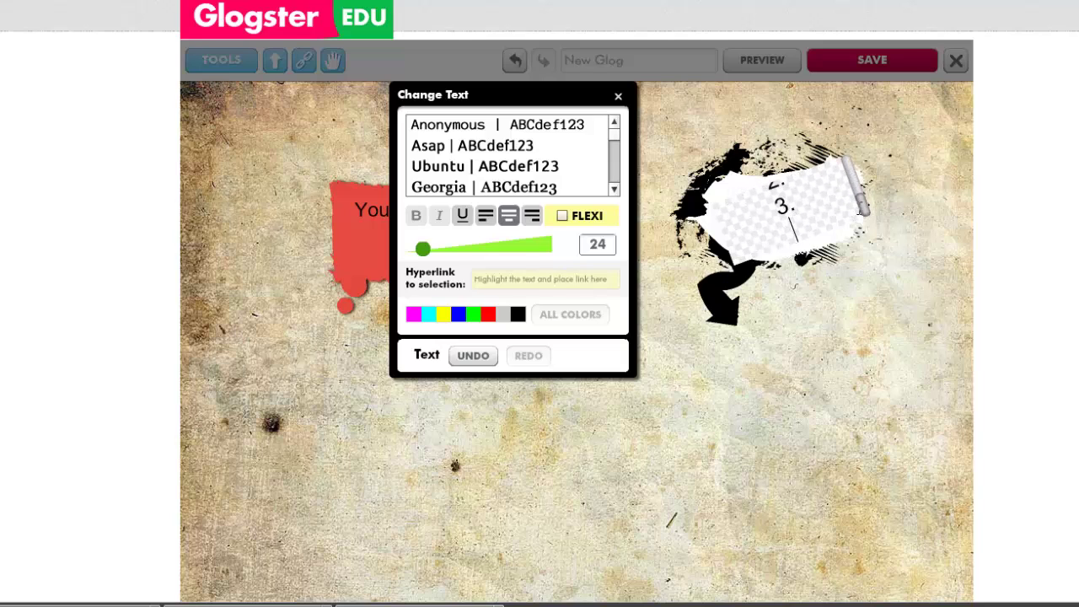
{"action": "left_click", "coordinate": [784, 242]}
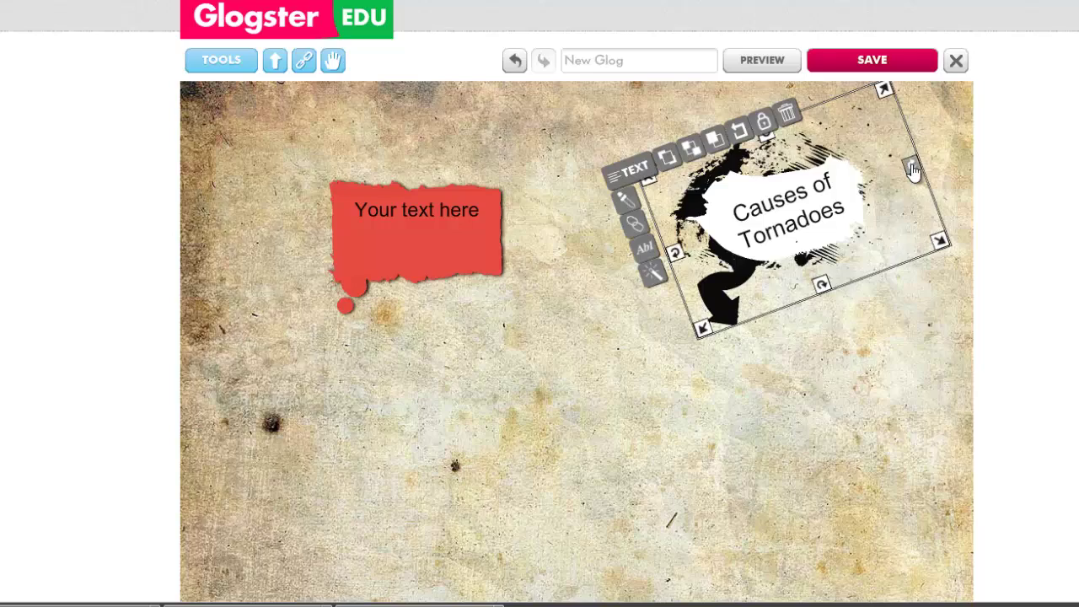
{"action": "left_click_drag", "start_coordinate": [914, 169], "coordinate": [915, 176]}
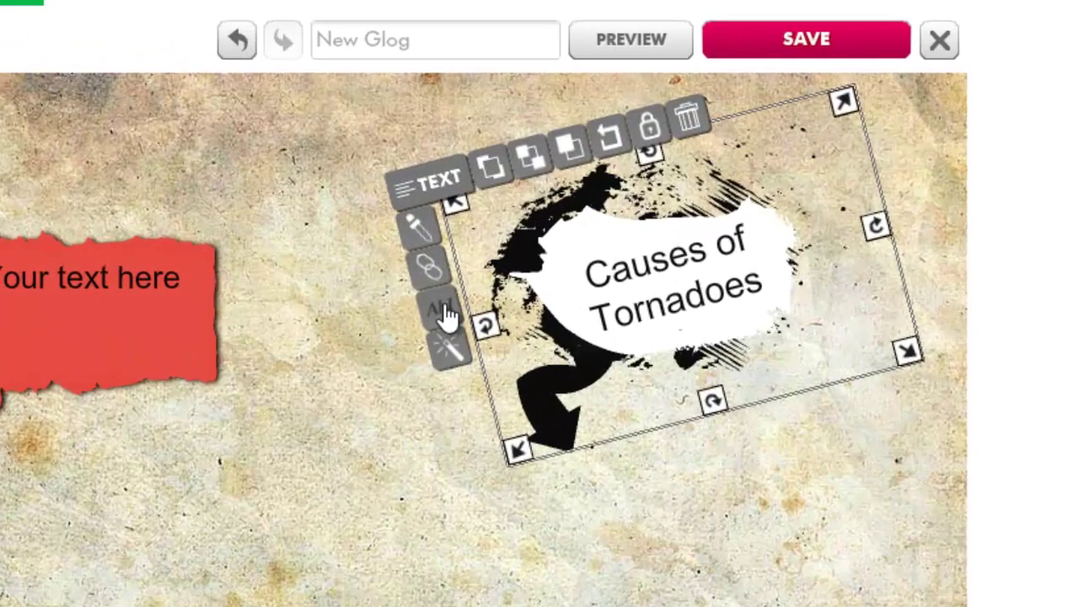
Step: Format the ink-splatter bubble's text with size 23, red colour and the Ubuntu font
{"action": "left_click", "coordinate": [446, 316]}
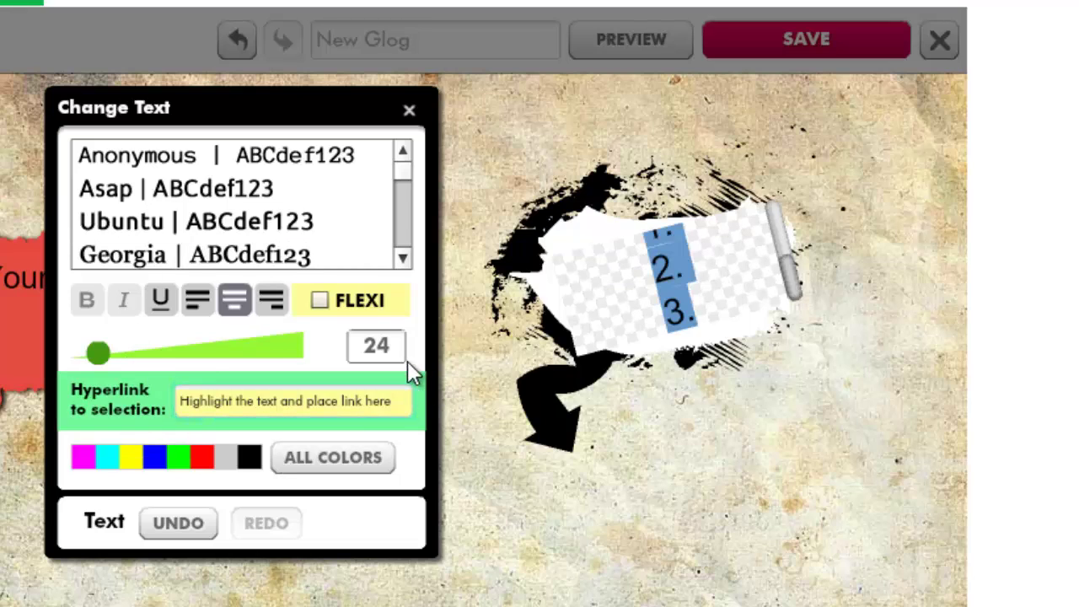
{"action": "mouse_move", "coordinate": [108, 358]}
{"action": "left_mouse_down"}
{"action": "mouse_move", "coordinate": [153, 358]}
{"action": "mouse_move", "coordinate": [95, 357]}
{"action": "left_mouse_up"}
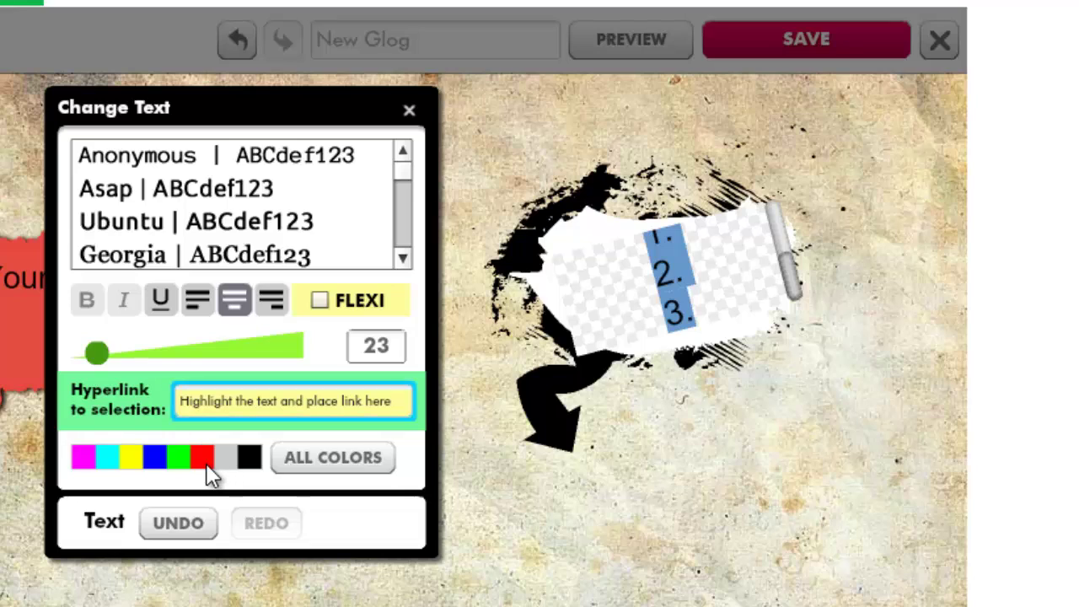
{"action": "left_click", "coordinate": [203, 459]}
{"action": "left_click", "coordinate": [182, 231]}
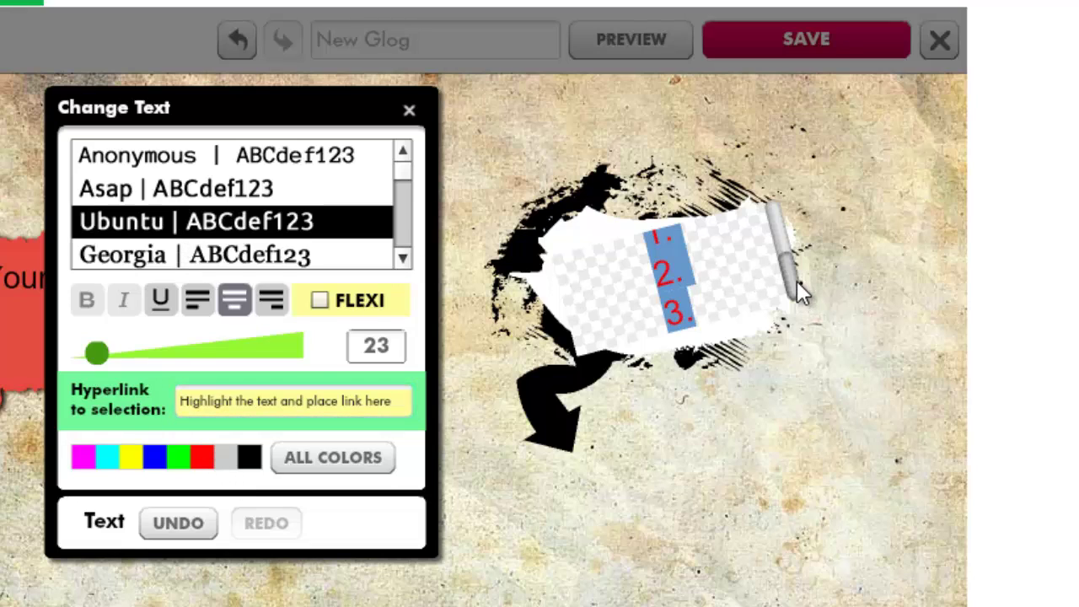
{"action": "left_click_drag", "start_coordinate": [797, 280], "coordinate": [771, 222]}
{"action": "left_click", "coordinate": [561, 291]}
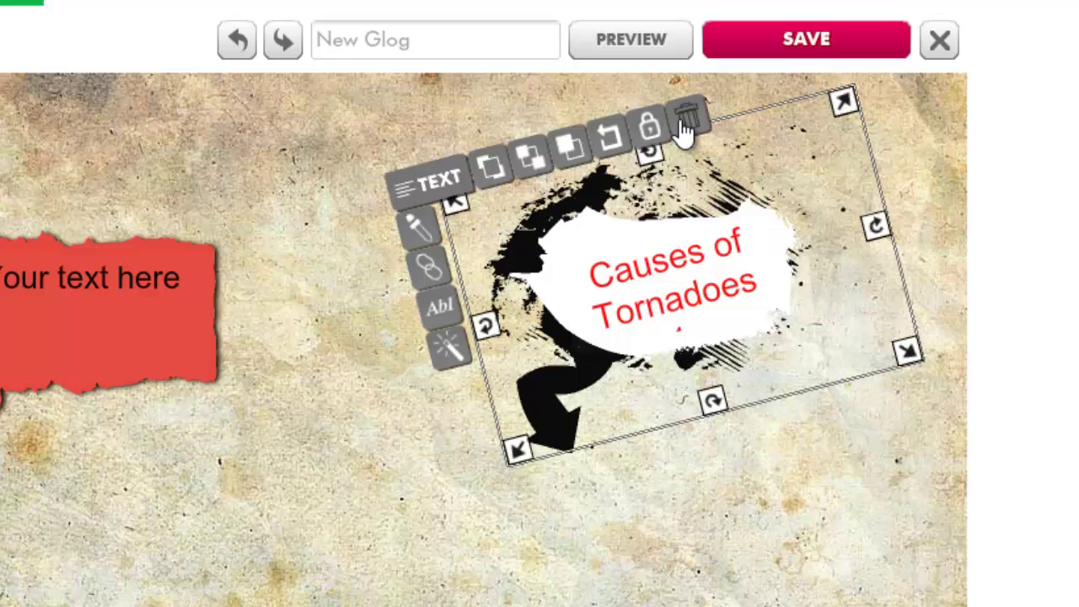
Step: Lock the "Causes of Tornadoes" bubble in place and unlock it again
{"action": "left_click", "coordinate": [650, 126]}
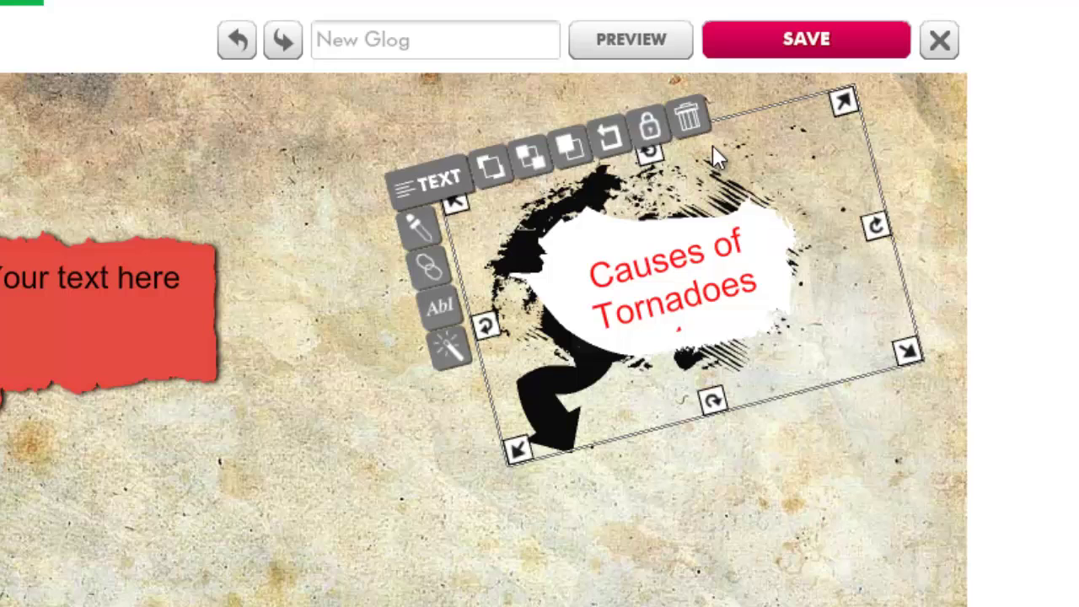
{"action": "left_click", "coordinate": [658, 281]}
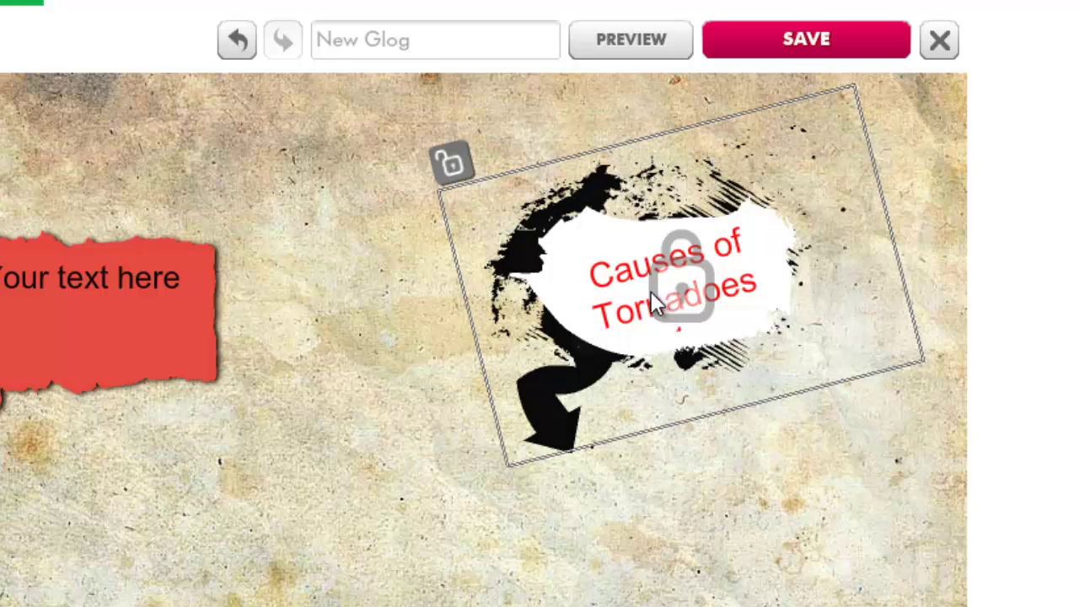
{"action": "left_click", "coordinate": [452, 164]}
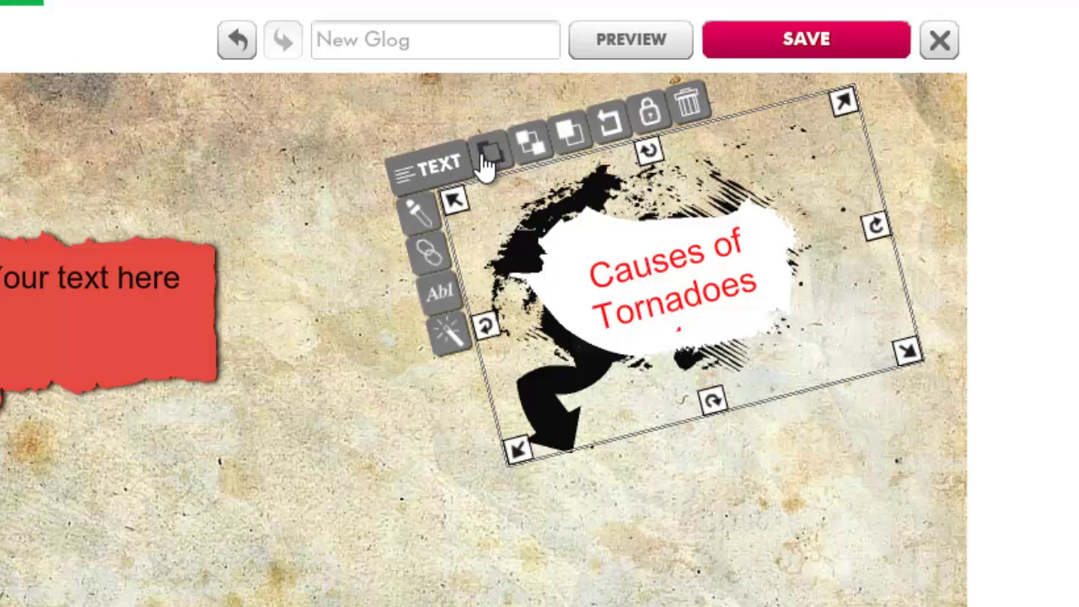
Step: Recolour the ink splatter and arrow of the "Causes of Tornadoes" bubble dark blue, after trying out dark red
{"action": "left_click", "coordinate": [421, 215]}
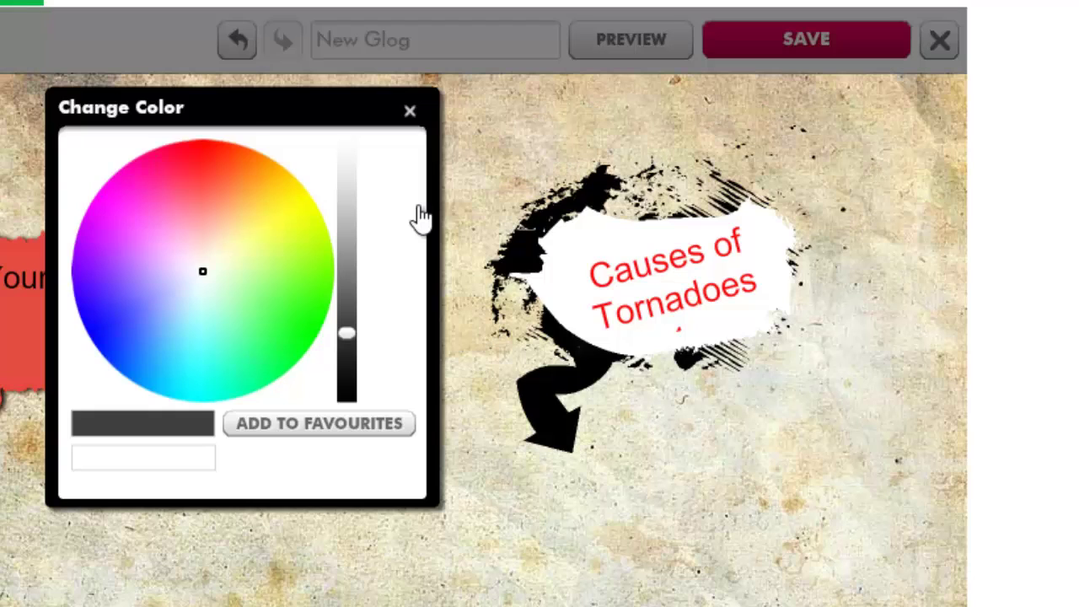
{"action": "left_click", "coordinate": [193, 163]}
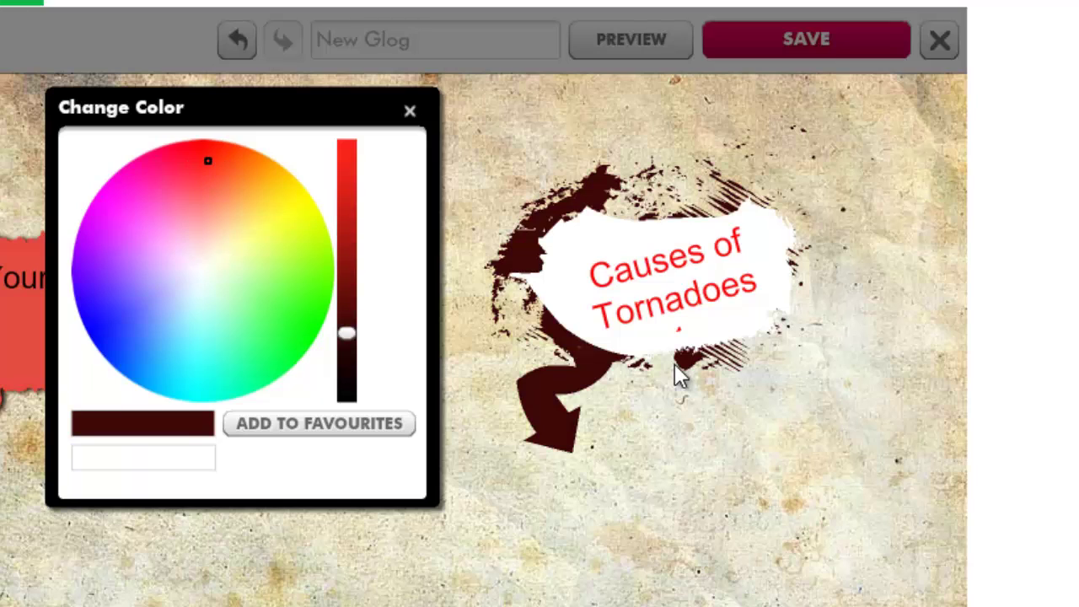
{"action": "left_click", "coordinate": [208, 366]}
{"action": "left_click", "coordinate": [106, 332]}
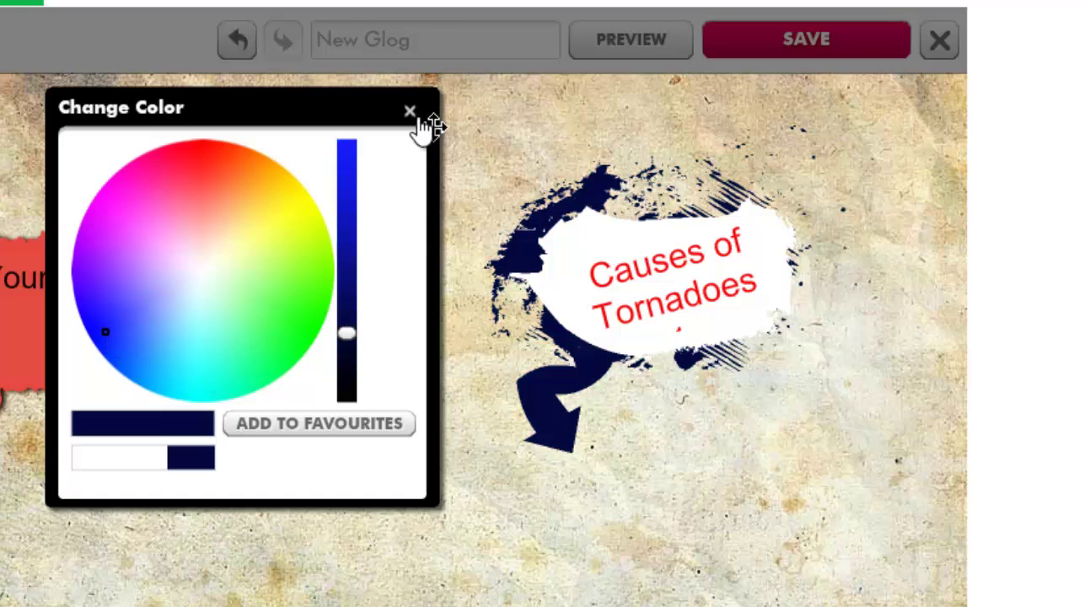
{"action": "left_click", "coordinate": [411, 111]}
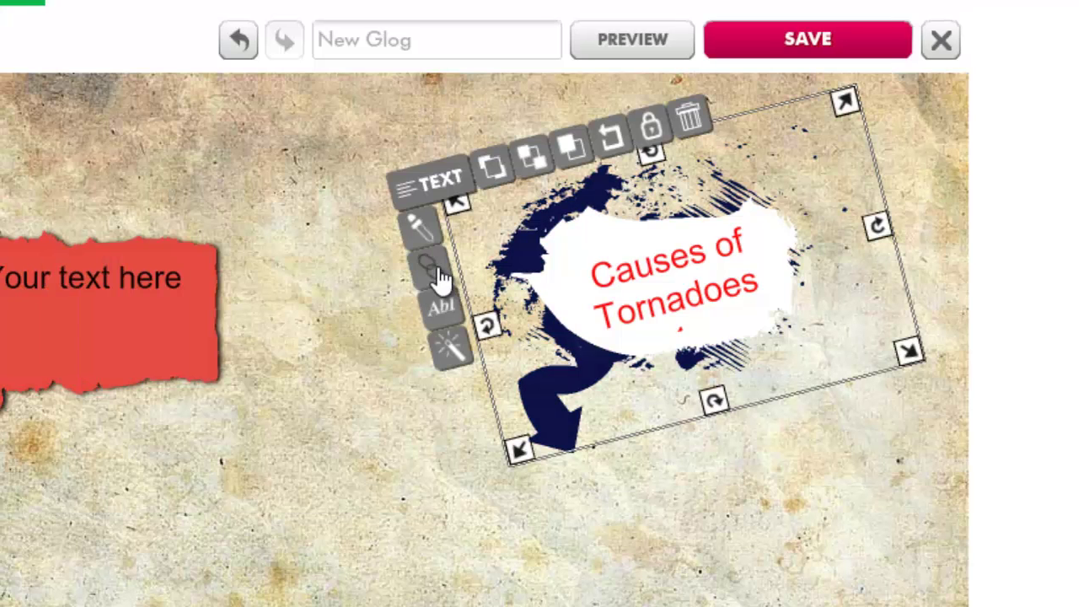
Step: Examine the hyperlink setting for the "Causes of Tornadoes" text and close it without adding a link
{"action": "left_click", "coordinate": [439, 274]}
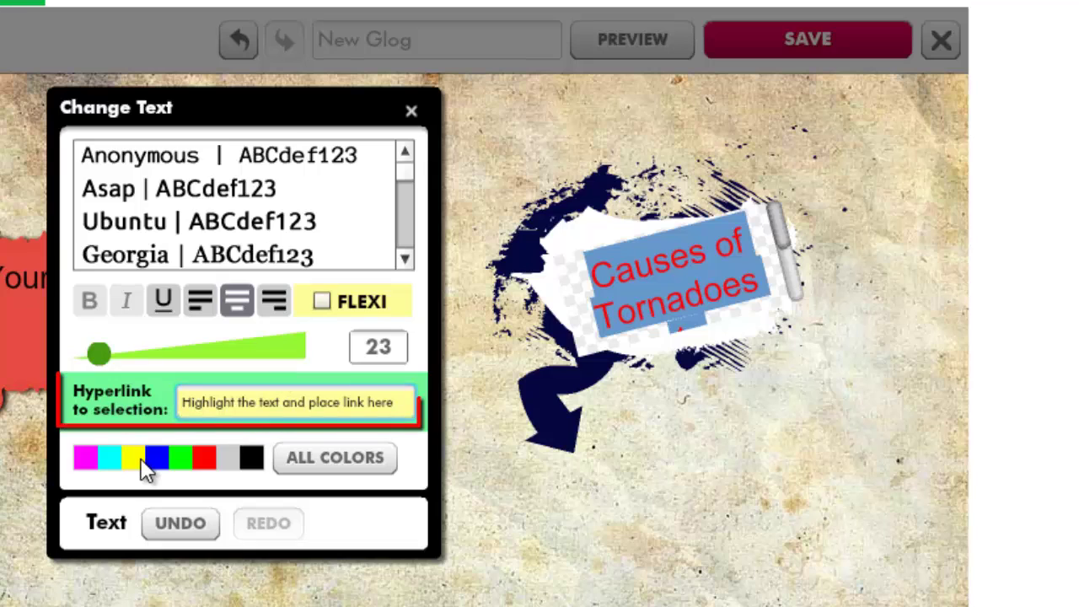
{"action": "left_click", "coordinate": [183, 399]}
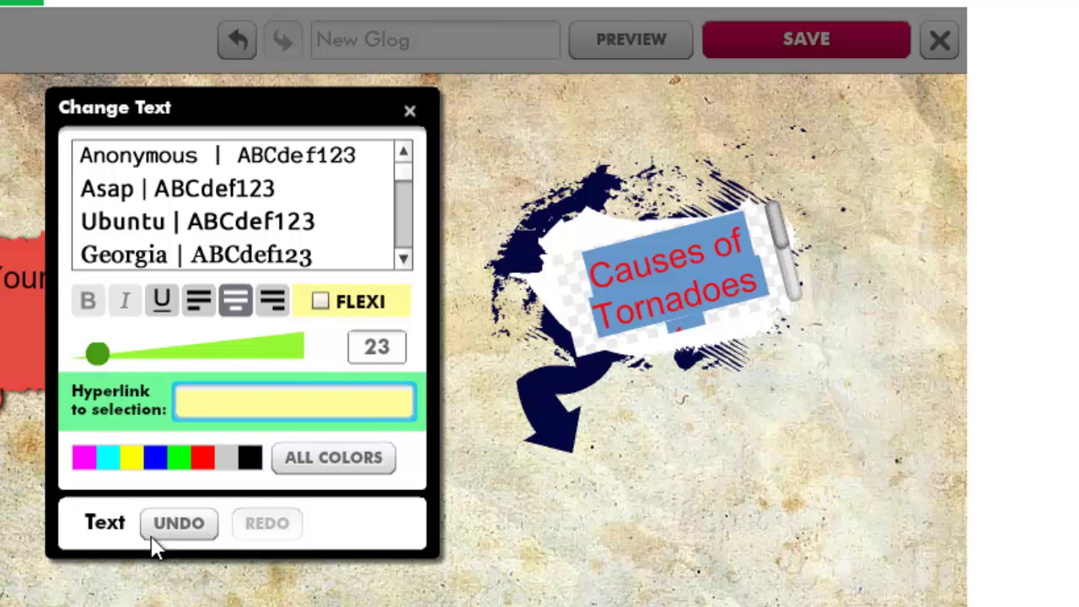
{"action": "left_click", "coordinate": [408, 112]}
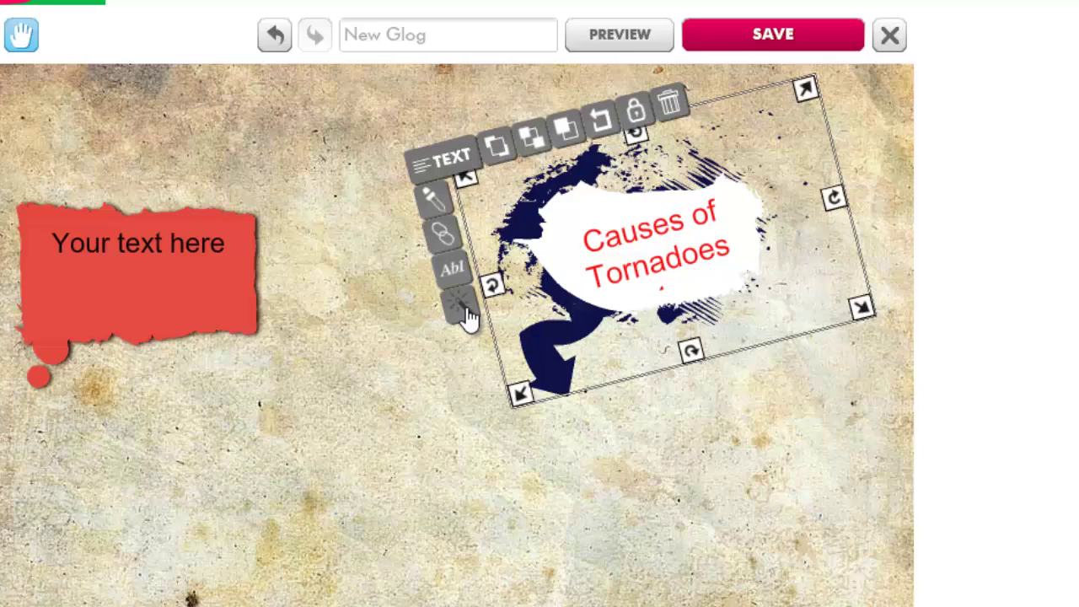
Step: Give the "Causes of Tornadoes" bubble a dark purple shadow with blur 14, alpha 0.77, angle 202 and distance -12
{"action": "left_click", "coordinate": [453, 356]}
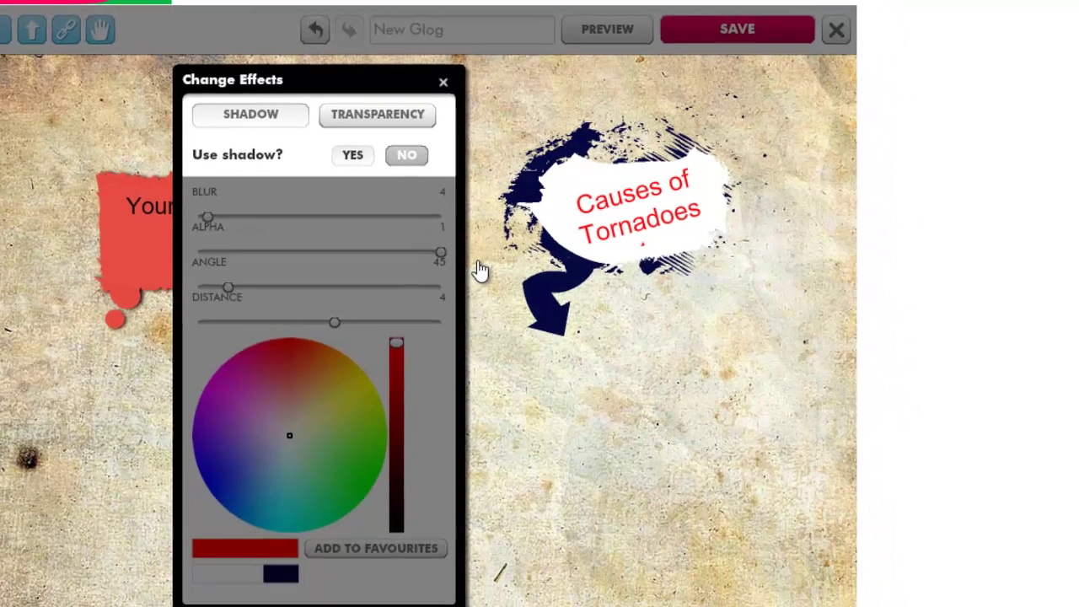
{"action": "left_click", "coordinate": [360, 160]}
{"action": "left_click_drag", "start_coordinate": [212, 215], "coordinate": [236, 215]}
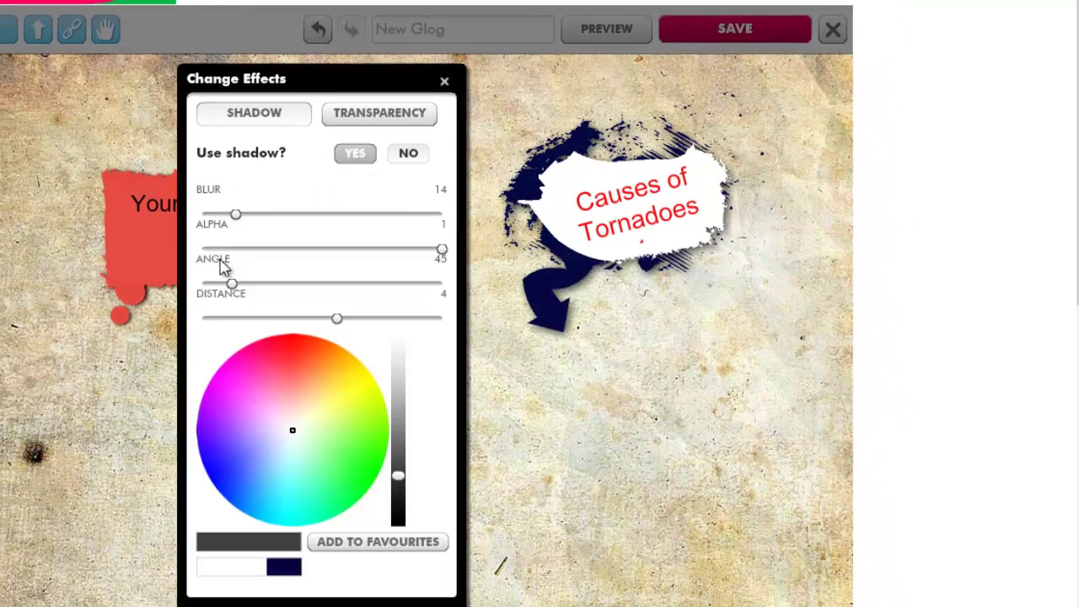
{"action": "left_click_drag", "start_coordinate": [442, 249], "coordinate": [386, 249]}
{"action": "mouse_move", "coordinate": [232, 284]}
{"action": "left_mouse_down"}
{"action": "mouse_move", "coordinate": [337, 292]}
{"action": "mouse_move", "coordinate": [278, 318]}
{"action": "left_mouse_up"}
{"action": "left_click", "coordinate": [268, 399]}
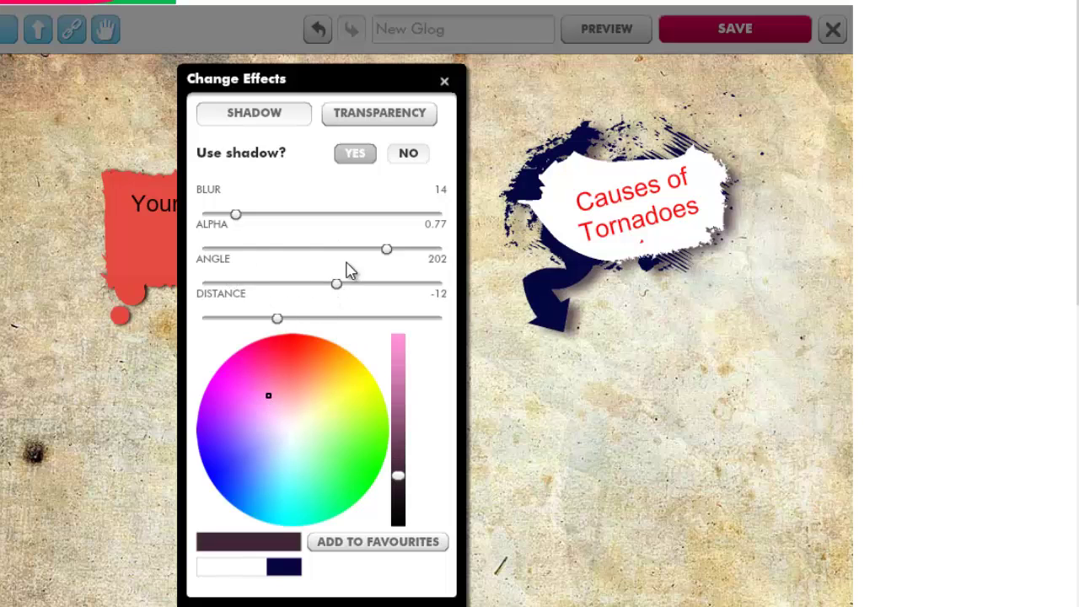
Step: Close the effect settings and move the red "Your text here" bubble to the glog's upper-left corner
{"action": "left_click", "coordinate": [444, 82]}
{"action": "left_click_drag", "start_coordinate": [233, 235], "coordinate": [90, 192]}
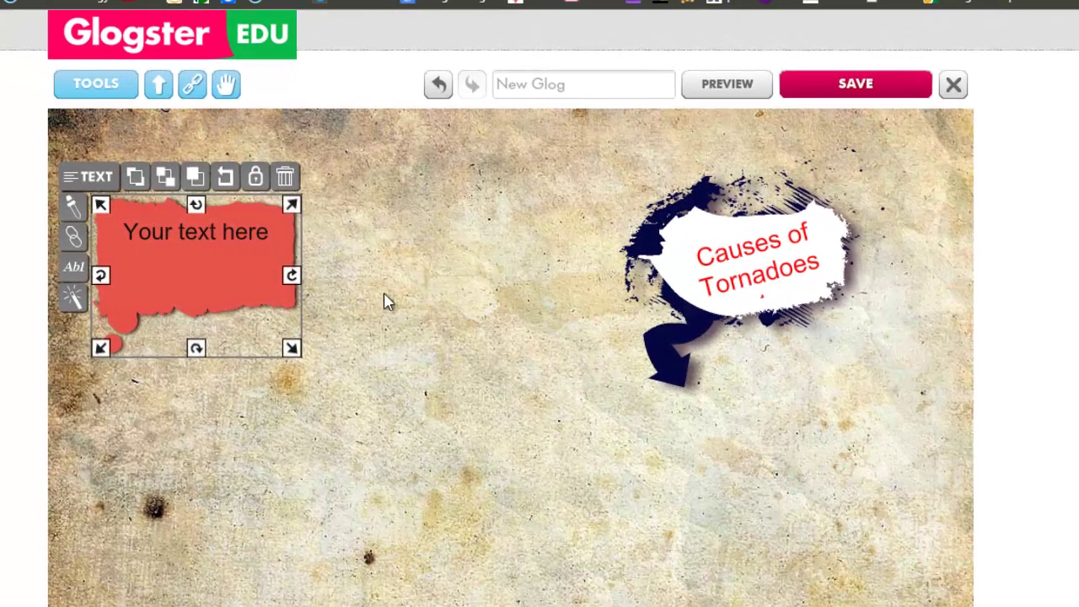
Step: Preview the glog, scroll through the text in the "Causes of Tornadoes" bubble, and return to editing
{"action": "left_click", "coordinate": [833, 236]}
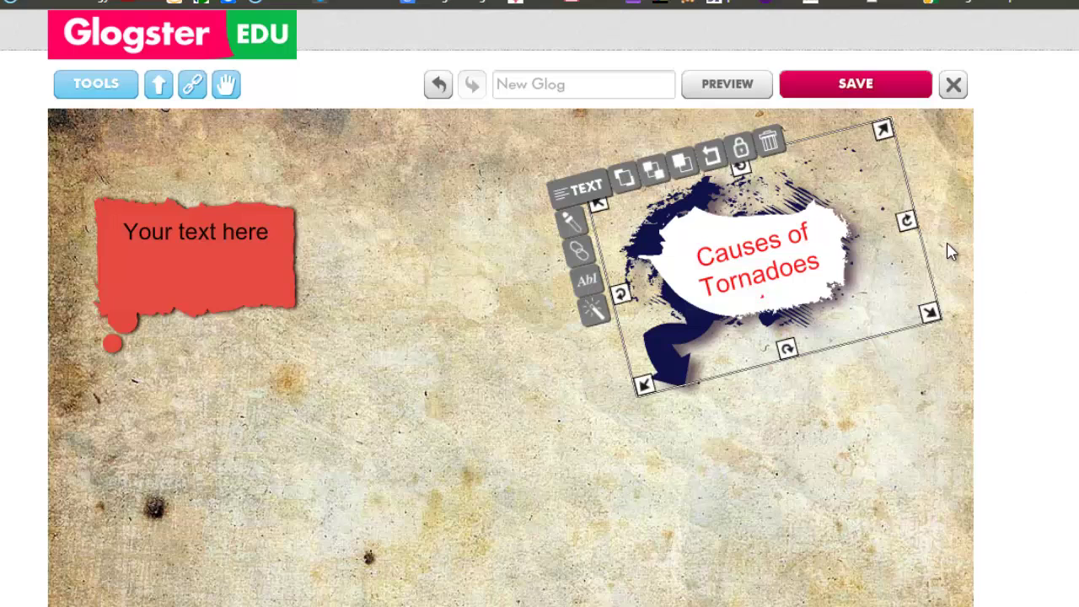
{"action": "left_click", "coordinate": [950, 246]}
{"action": "left_click", "coordinate": [807, 240]}
{"action": "left_click", "coordinate": [835, 502]}
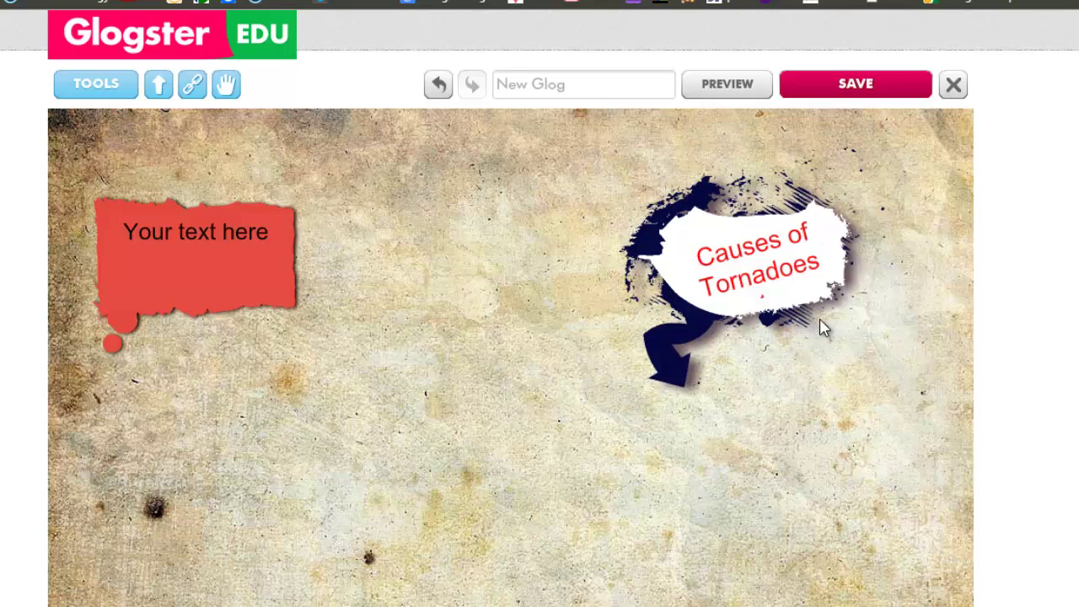
{"action": "left_click", "coordinate": [725, 100]}
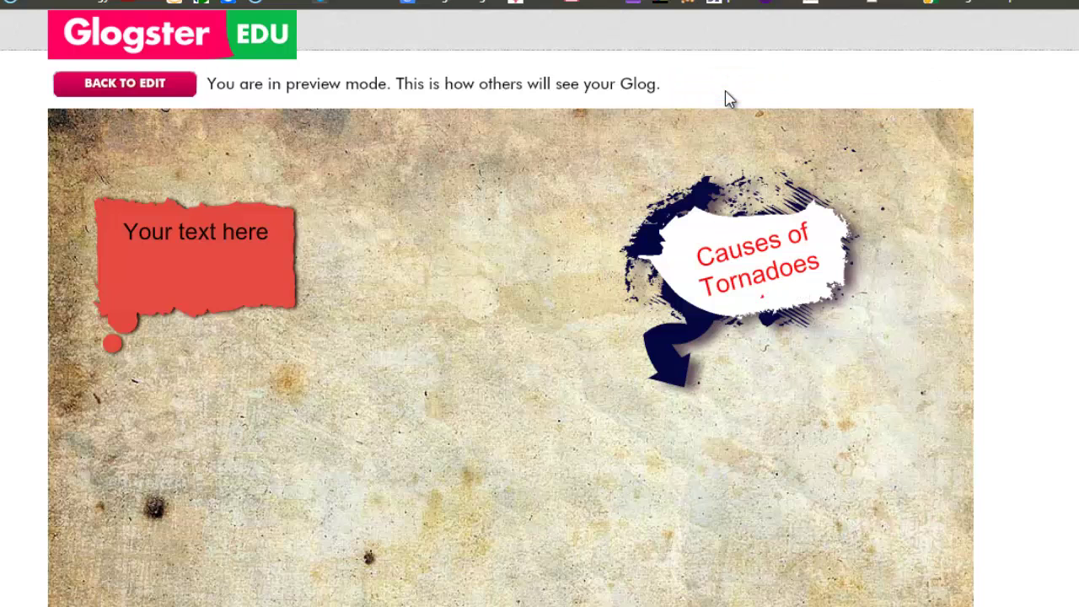
{"action": "scroll", "coordinate": [839, 227], "scroll_direction": "down", "scroll_amount": 3}
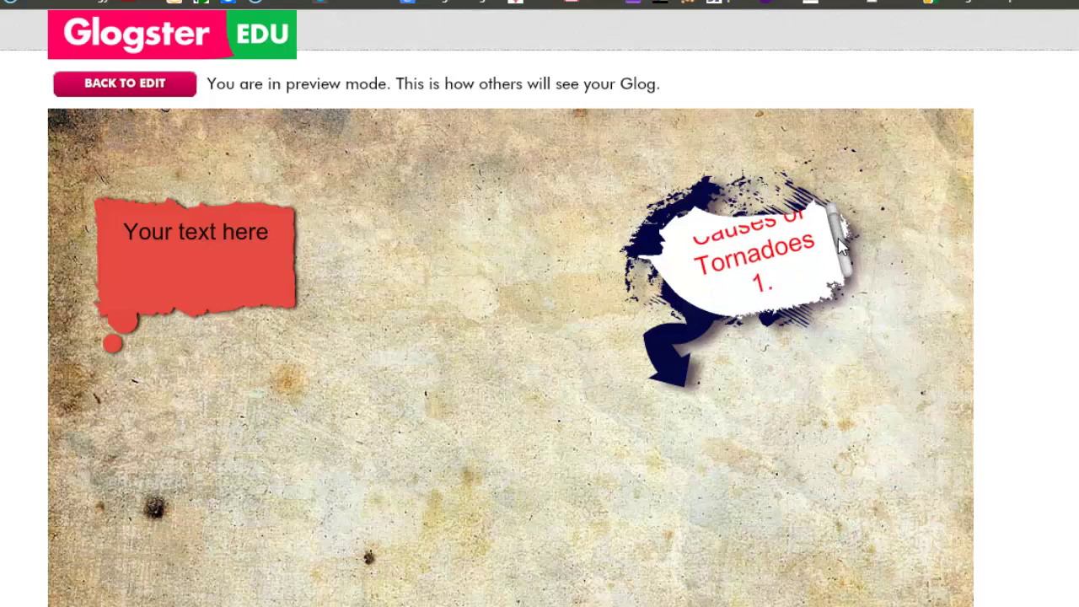
{"action": "scroll", "coordinate": [838, 236], "scroll_direction": "up", "scroll_amount": 1}
{"action": "scroll", "coordinate": [838, 228], "scroll_direction": "up", "scroll_amount": 2}
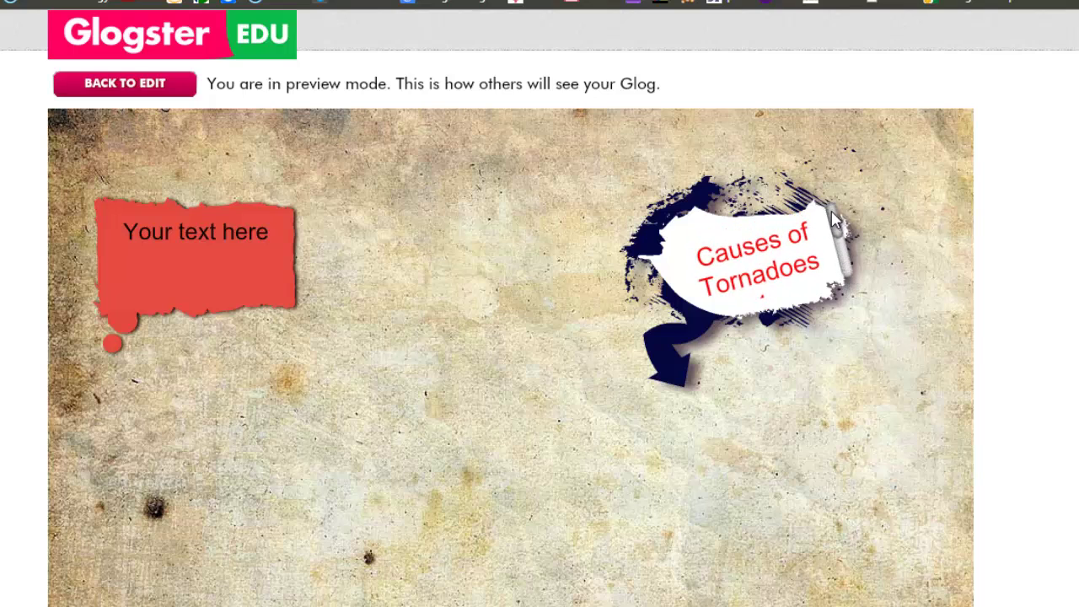
{"action": "scroll", "coordinate": [840, 248], "scroll_direction": "down", "scroll_amount": 3}
{"action": "scroll", "coordinate": [835, 231], "scroll_direction": "up", "scroll_amount": 3}
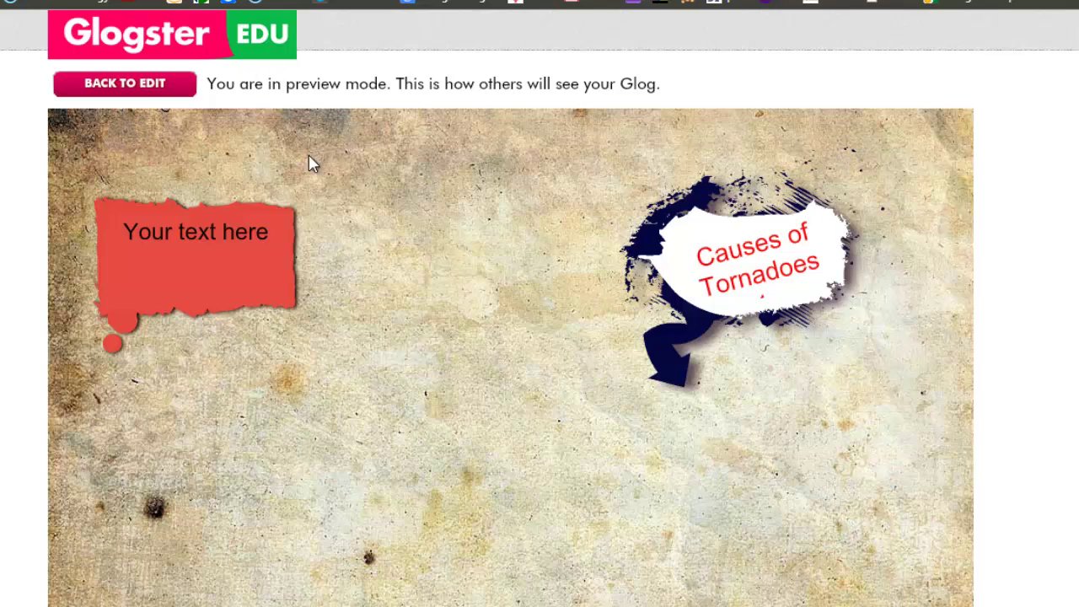
{"action": "left_click", "coordinate": [131, 84]}
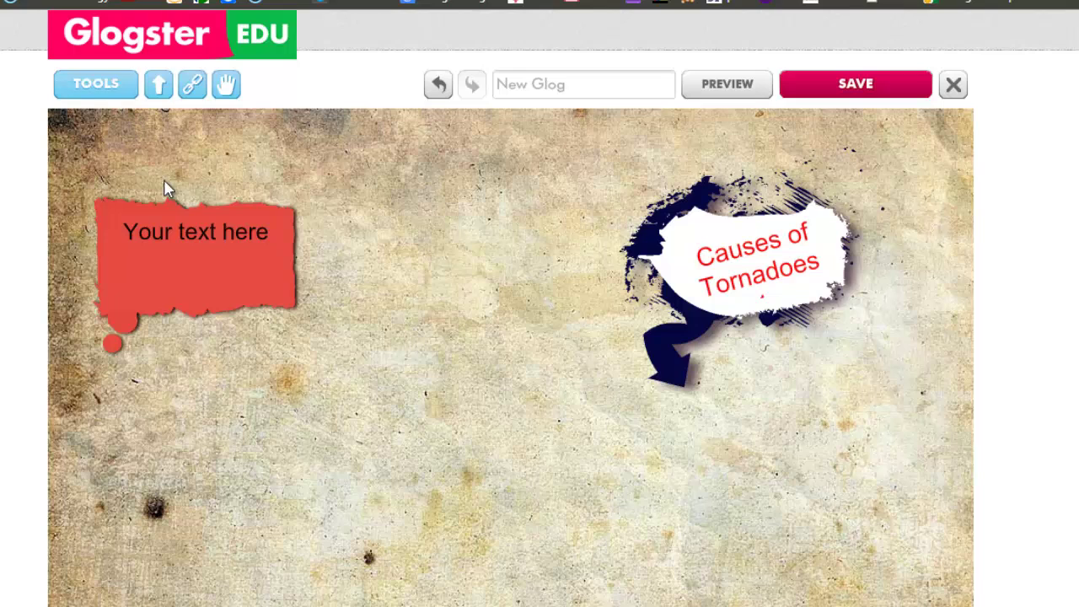
Step: Add the animated curved blue arrow graphic from the Start collection to the glog
{"action": "left_click", "coordinate": [95, 86]}
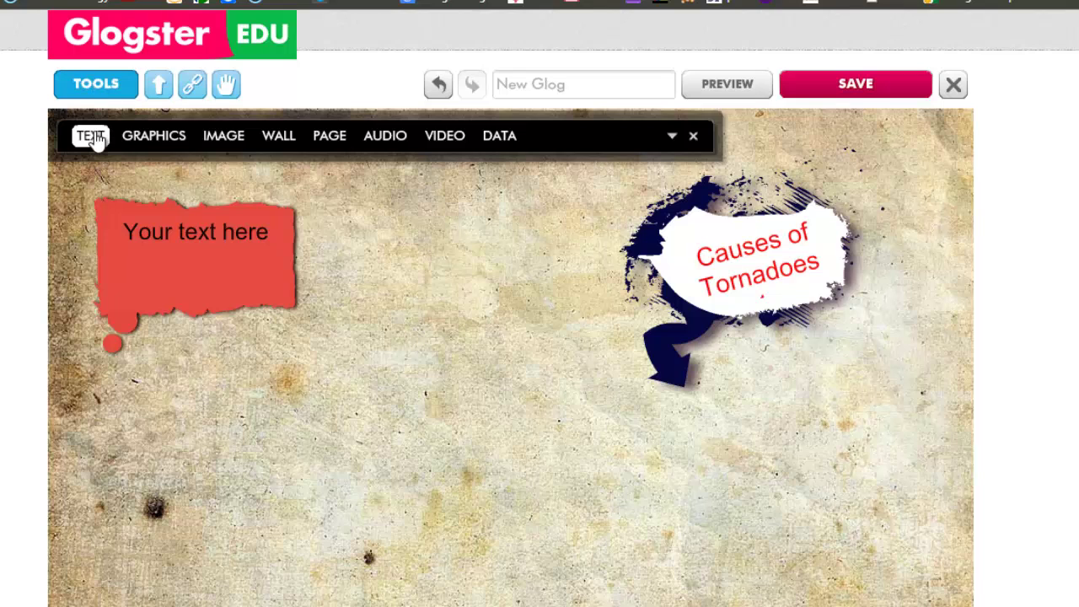
{"action": "left_click", "coordinate": [163, 150]}
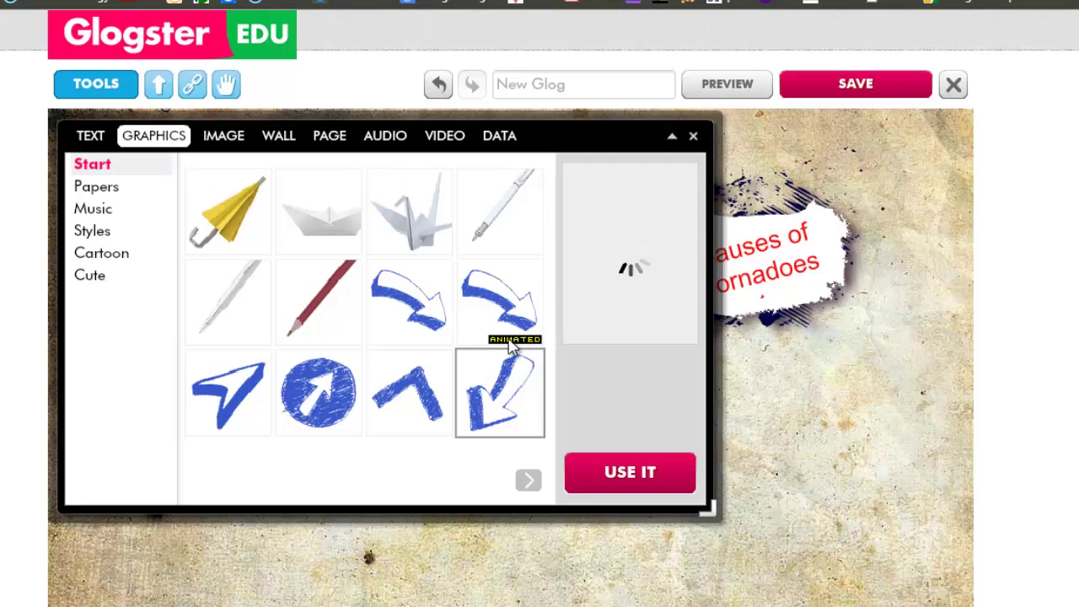
{"action": "left_click", "coordinate": [514, 309]}
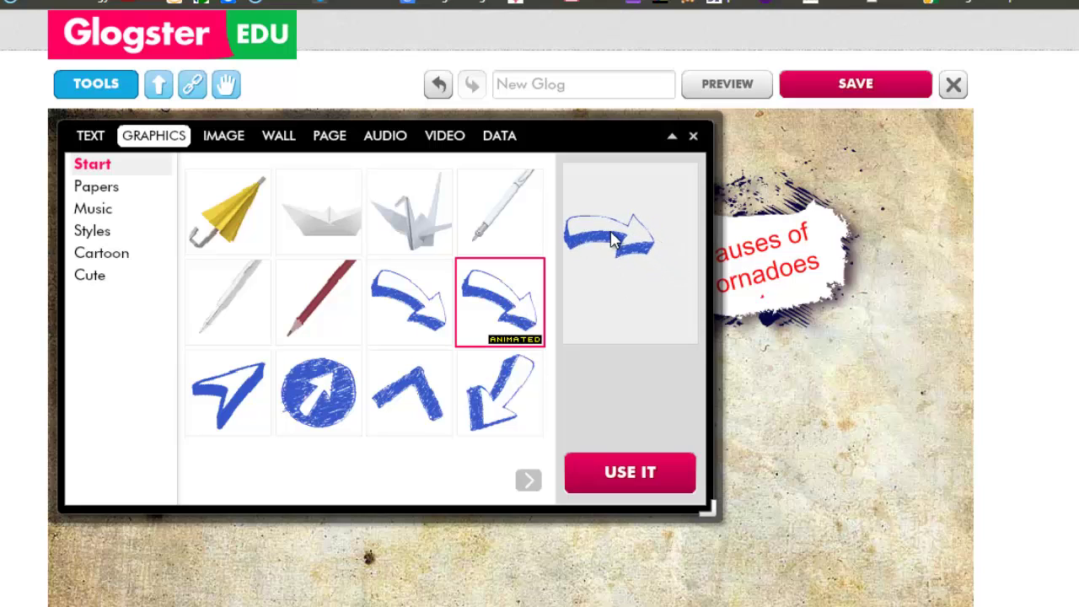
{"action": "left_click", "coordinate": [626, 488]}
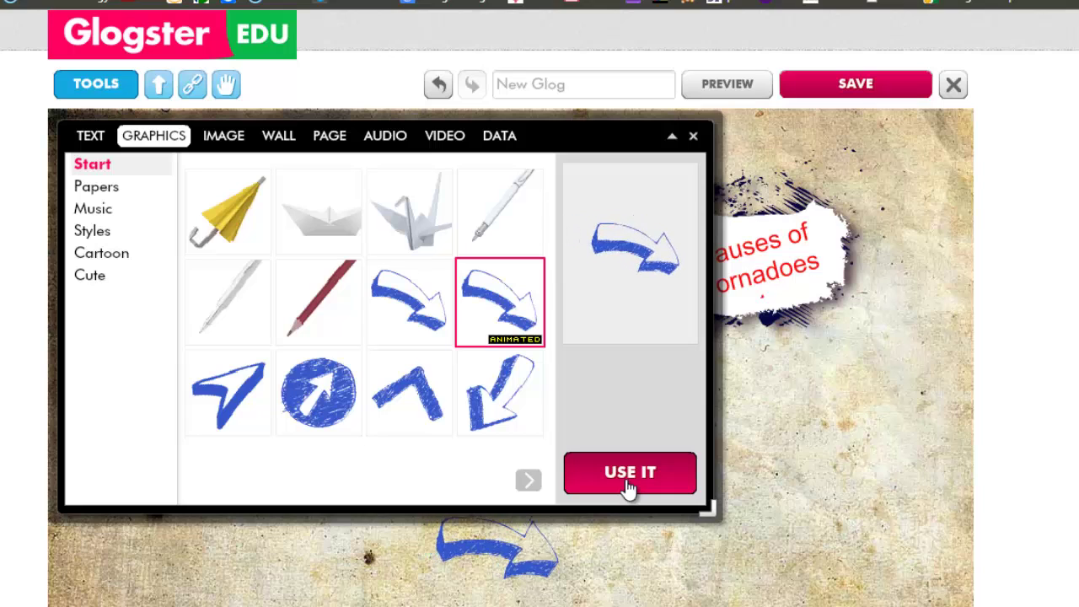
{"action": "left_click", "coordinate": [672, 139]}
Step: Move the animated arrow between the two bubbles and rotate it to point at the "Causes of Tornadoes" bubble
{"action": "left_click", "coordinate": [510, 561]}
{"action": "left_click_drag", "start_coordinate": [509, 560], "coordinate": [533, 228]}
{"action": "left_click_drag", "start_coordinate": [617, 244], "coordinate": [588, 215]}
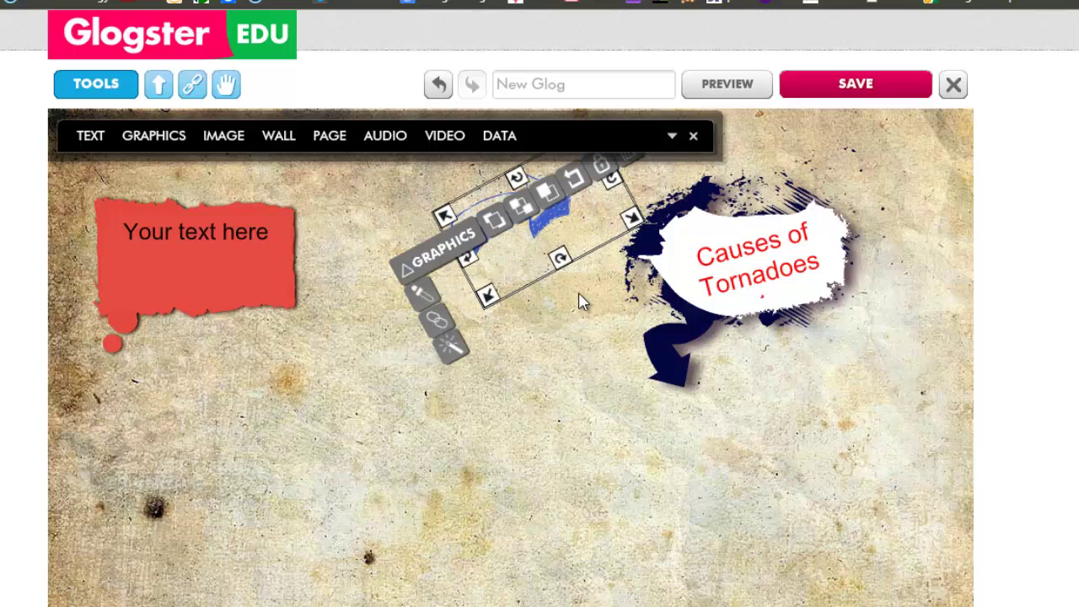
{"action": "left_click", "coordinate": [800, 475]}
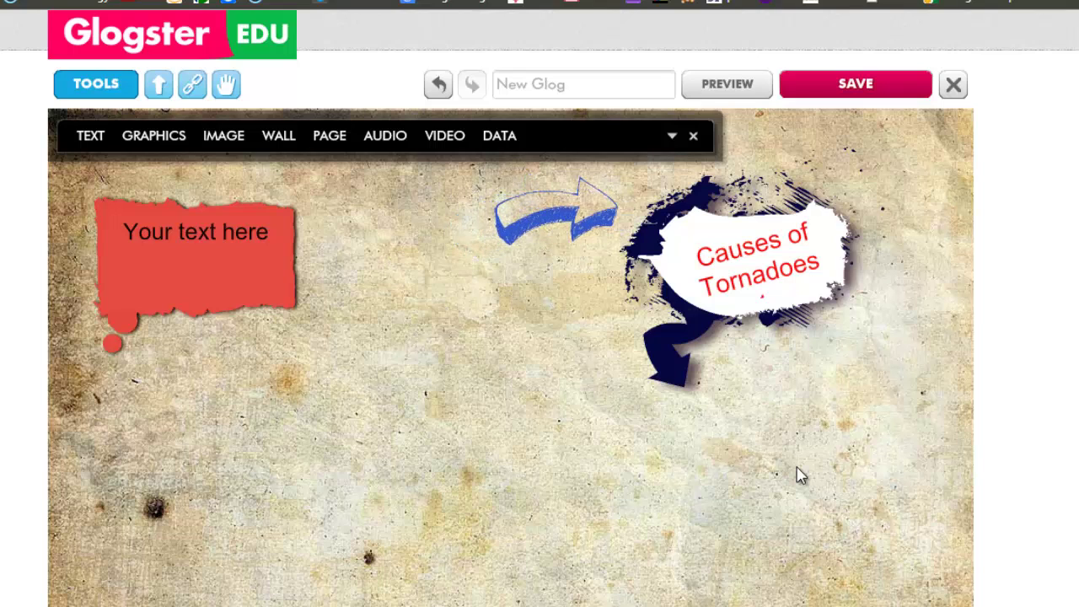
Step: Move the animated arrow away from the "Causes of Tornadoes" bubble and delete it
{"action": "left_click", "coordinate": [552, 236]}
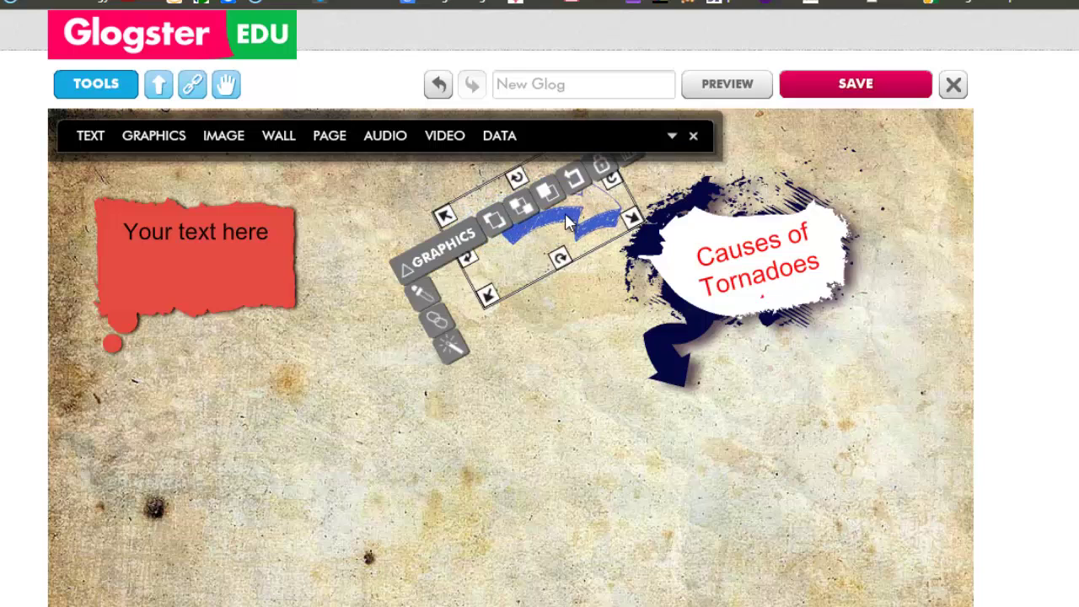
{"action": "left_click_drag", "start_coordinate": [585, 224], "coordinate": [547, 276]}
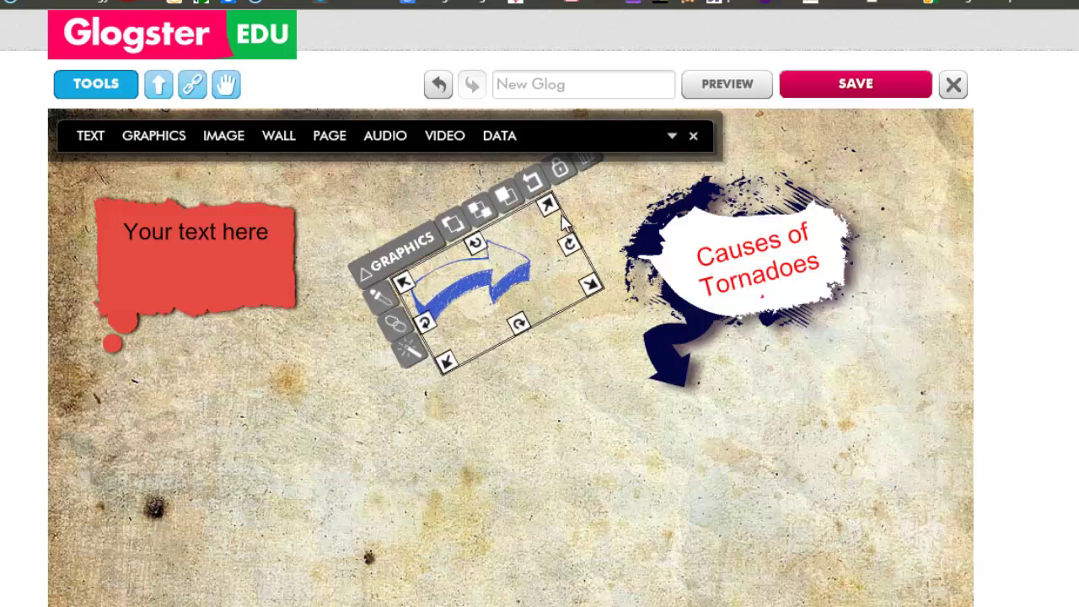
{"action": "left_click", "coordinate": [582, 163]}
Step: Add the non-animated straight blue arrow graphic from the Papers collection to the glog
{"action": "left_click", "coordinate": [173, 143]}
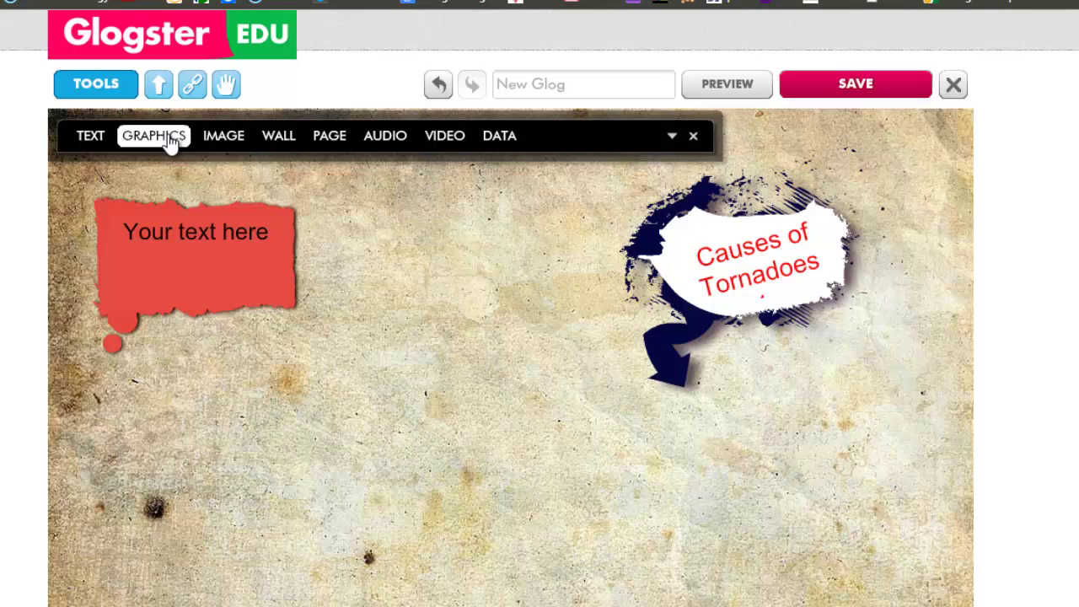
{"action": "scroll", "coordinate": [430, 417], "scroll_direction": "down", "scroll_amount": 2}
{"action": "left_click", "coordinate": [430, 417]}
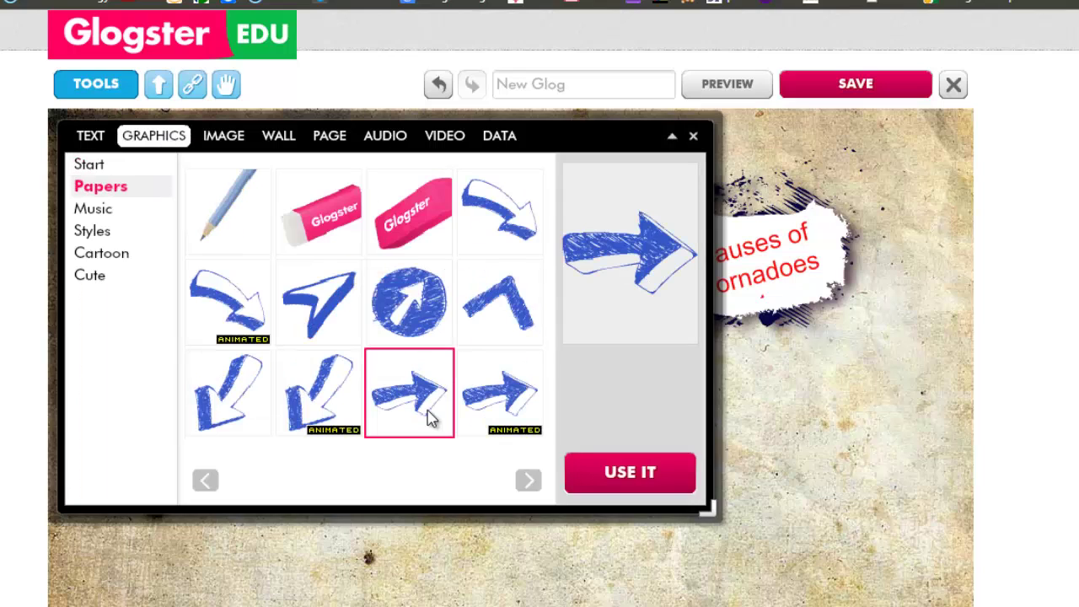
{"action": "left_click", "coordinate": [592, 486]}
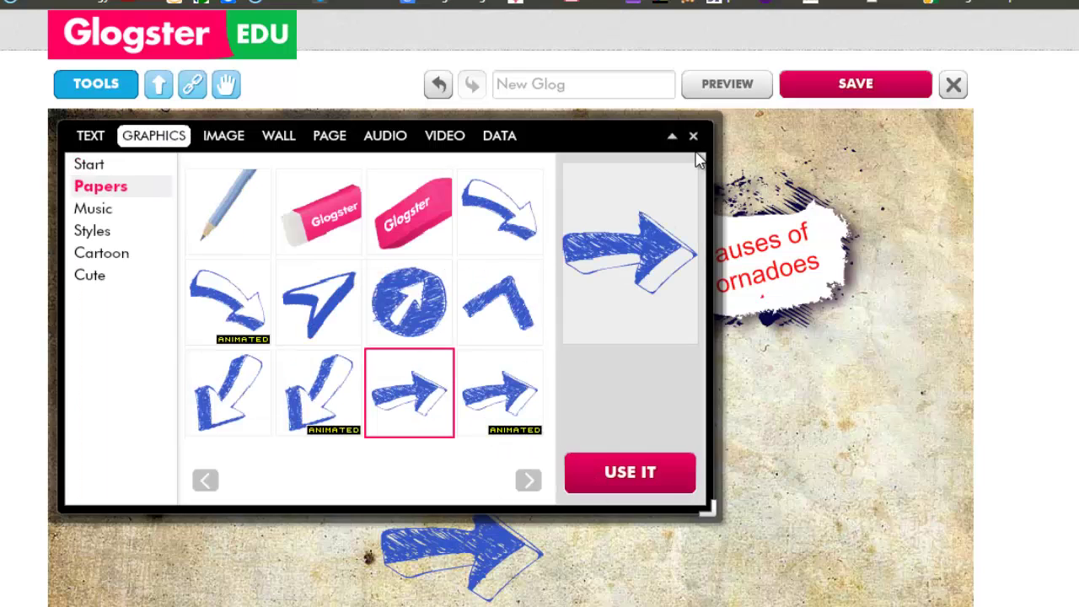
{"action": "left_click", "coordinate": [672, 136]}
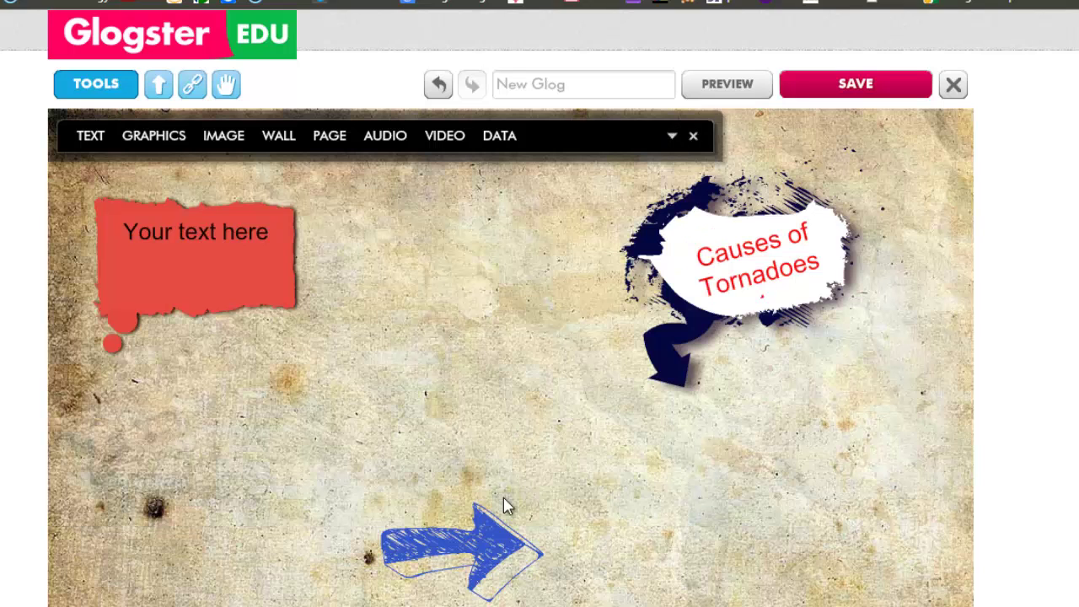
Step: Move the blue arrow up so it points at the "Causes of Tornadoes" bubble and enlarge it slightly
{"action": "left_click", "coordinate": [495, 554]}
{"action": "left_click_drag", "start_coordinate": [494, 554], "coordinate": [526, 414]}
{"action": "left_click_drag", "start_coordinate": [532, 329], "coordinate": [553, 249]}
{"action": "left_click_drag", "start_coordinate": [612, 268], "coordinate": [624, 272]}
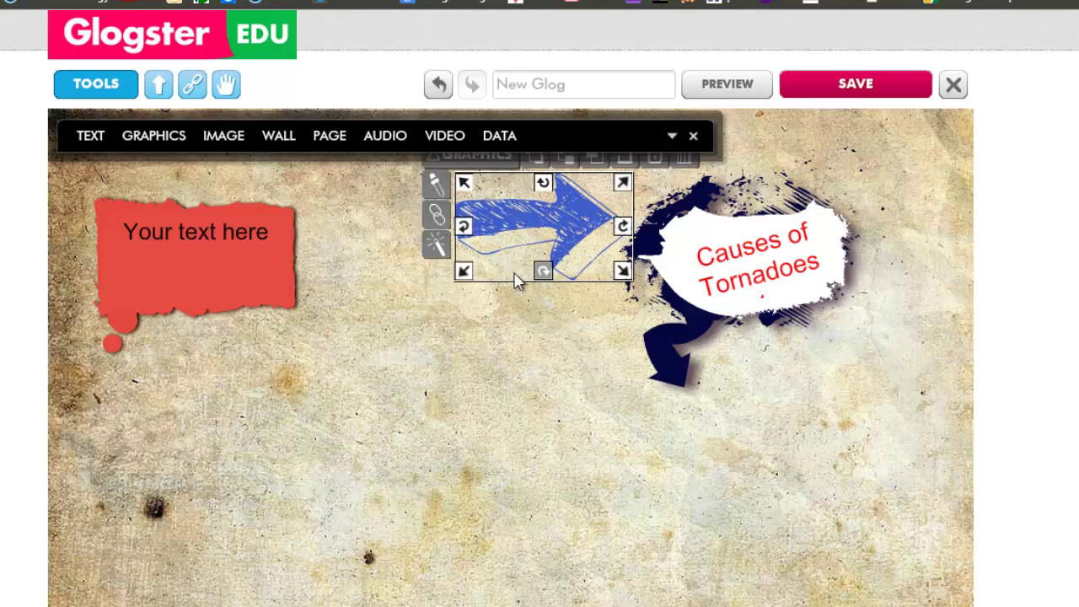
{"action": "left_click", "coordinate": [485, 379]}
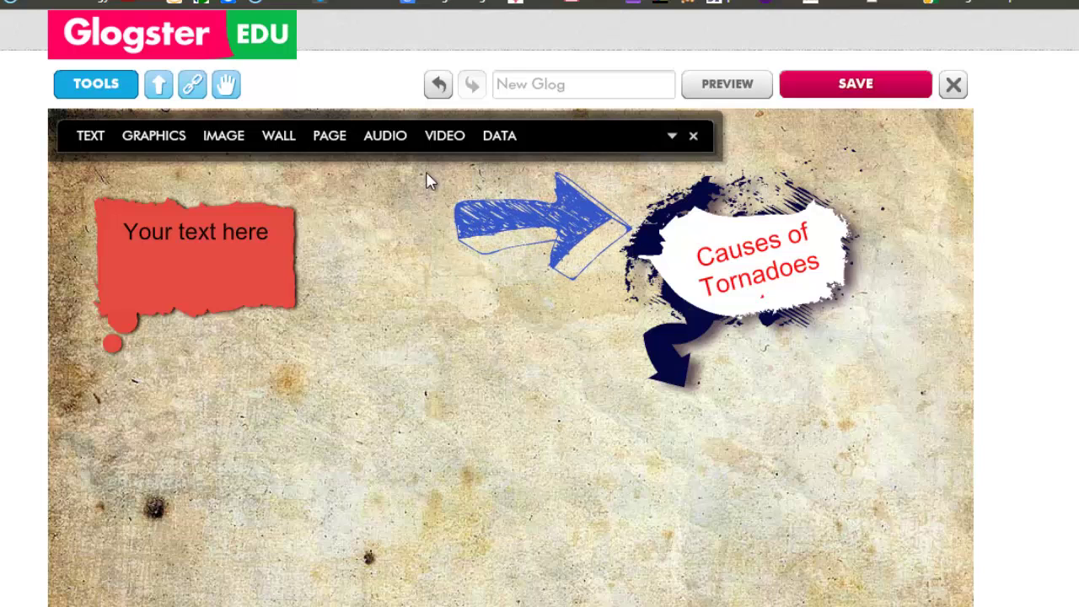
Step: Upload the radar image hook_May_4_0012_R-240 from the computer to My Images
{"action": "left_click", "coordinate": [233, 146]}
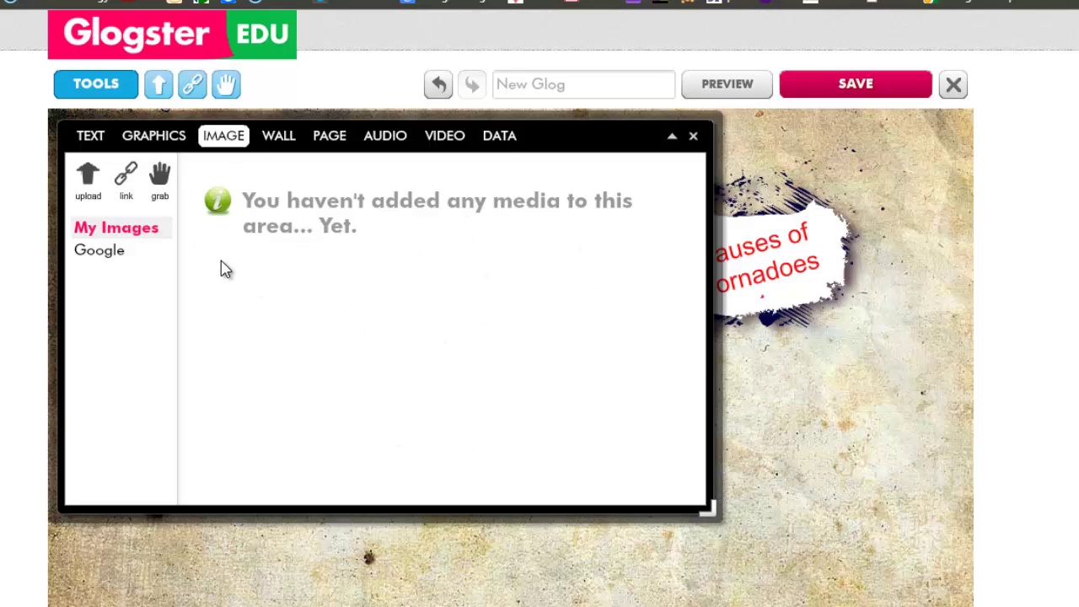
{"action": "left_click", "coordinate": [88, 177]}
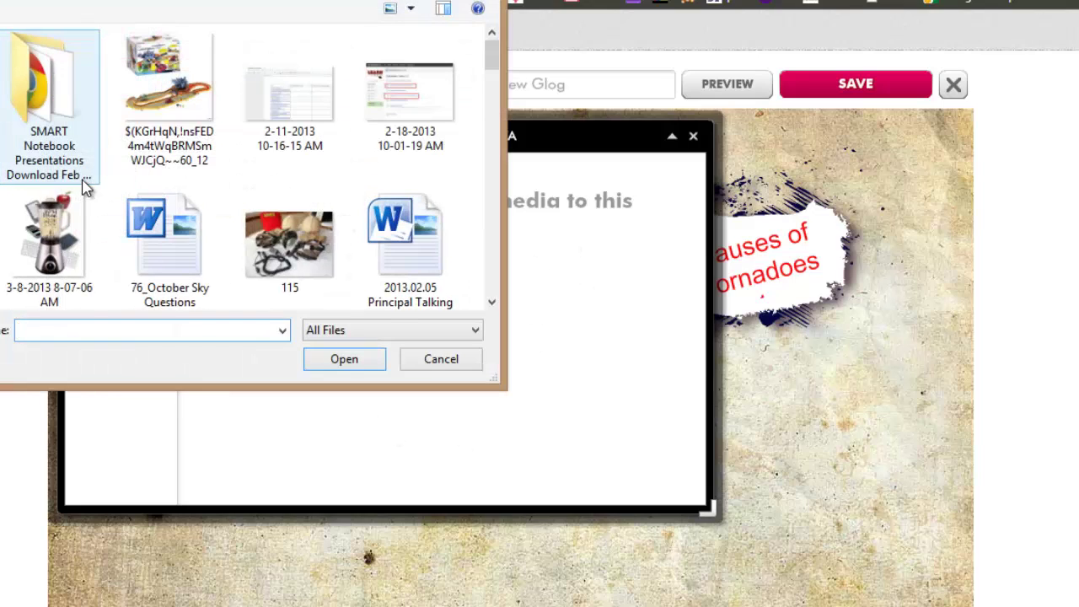
{"action": "left_click_drag", "start_coordinate": [491, 52], "coordinate": [485, 175]}
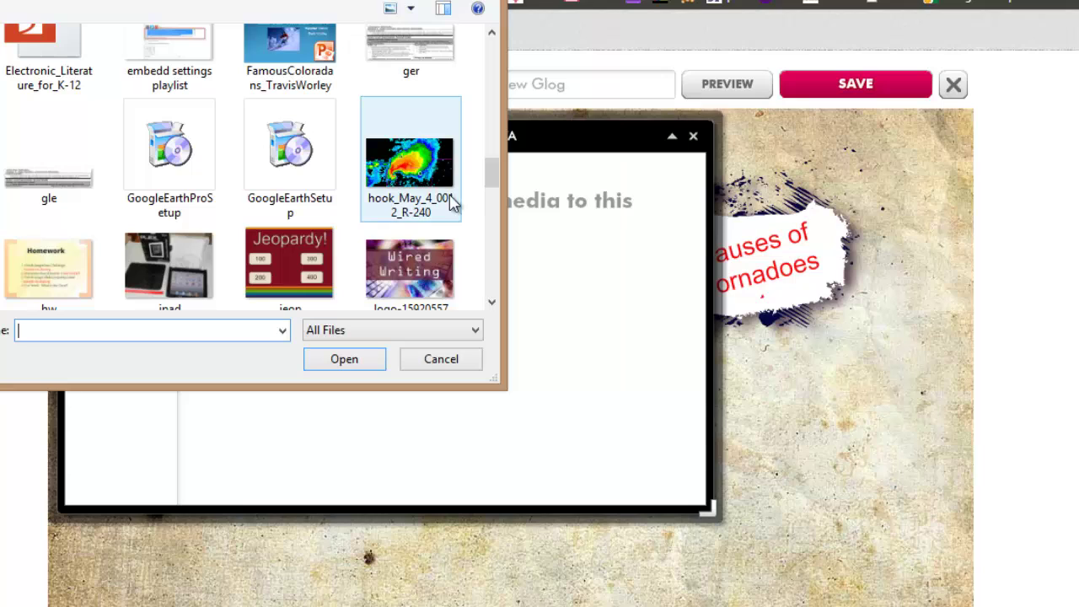
{"action": "left_click", "coordinate": [379, 163]}
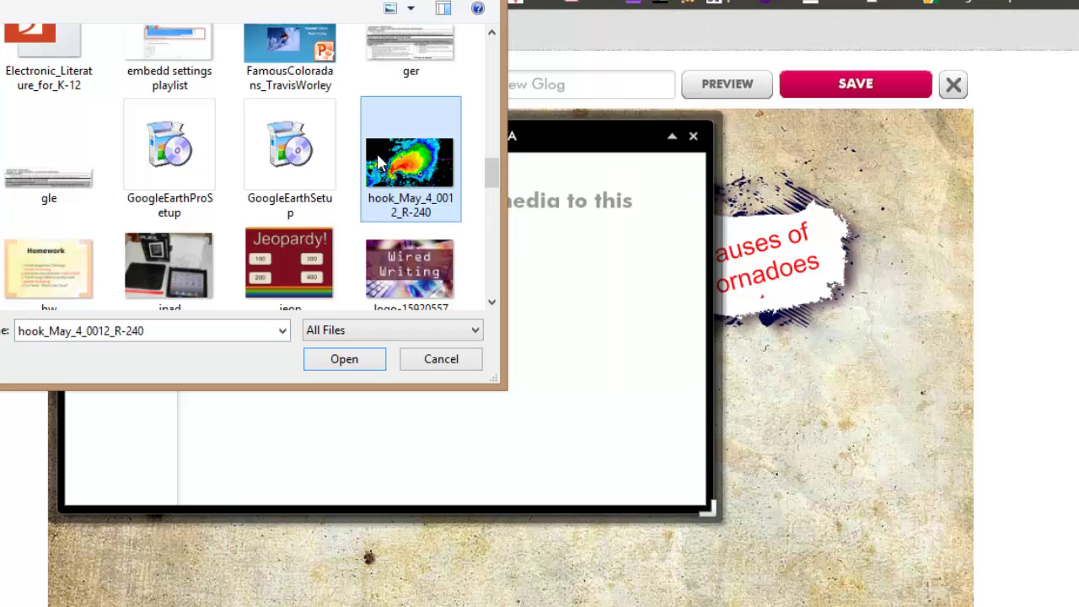
{"action": "left_click", "coordinate": [358, 365]}
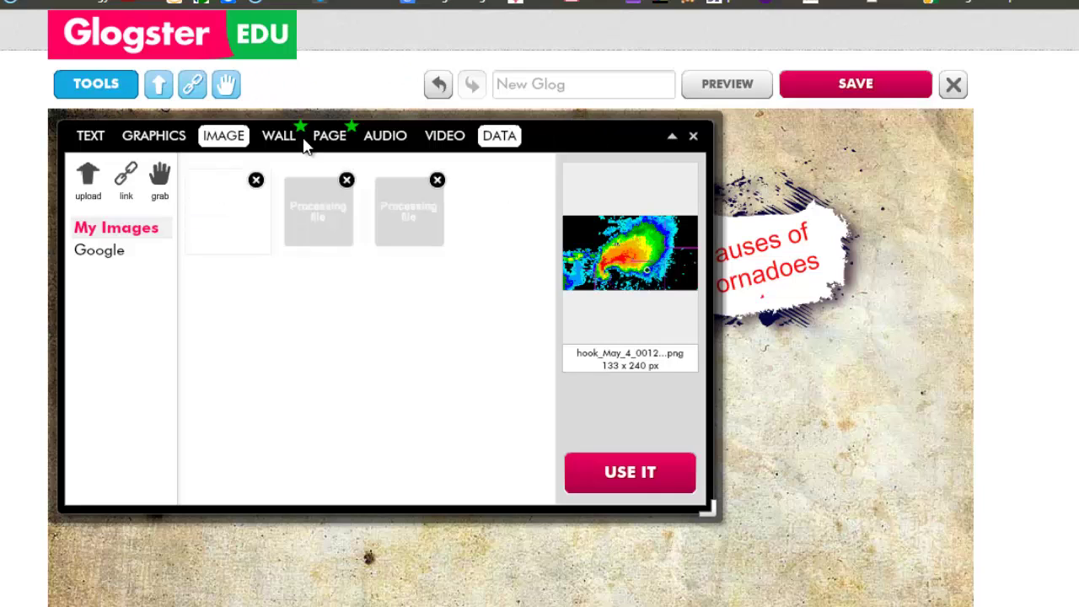
Step: Refresh My Images, place the uploaded radar image on the glog, and centre it below the blue arrow
{"action": "left_click", "coordinate": [165, 149]}
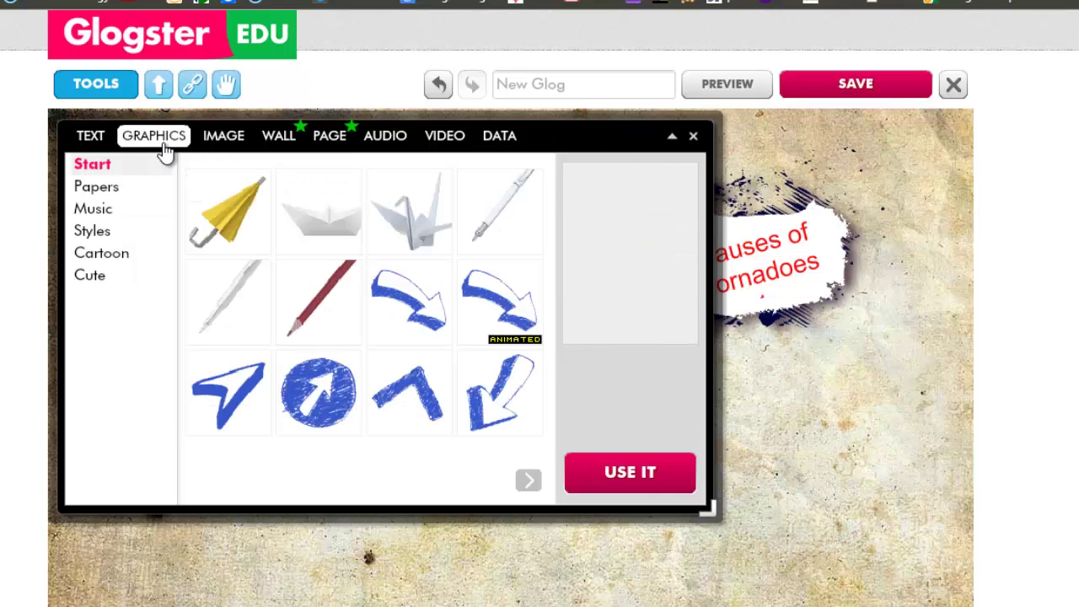
{"action": "left_click", "coordinate": [92, 137]}
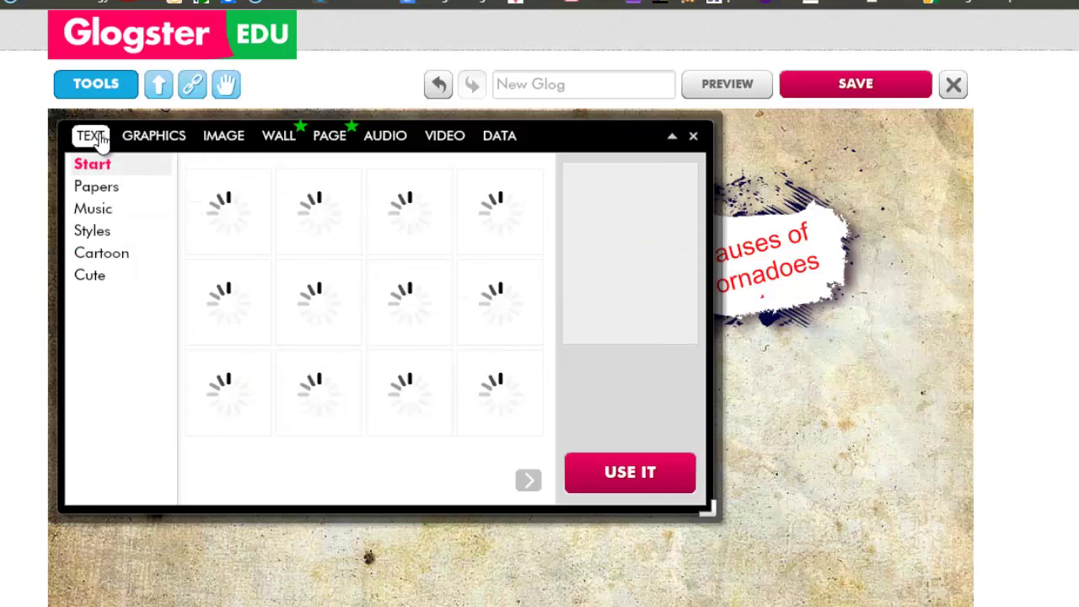
{"action": "left_click", "coordinate": [173, 143]}
{"action": "left_click", "coordinate": [242, 144]}
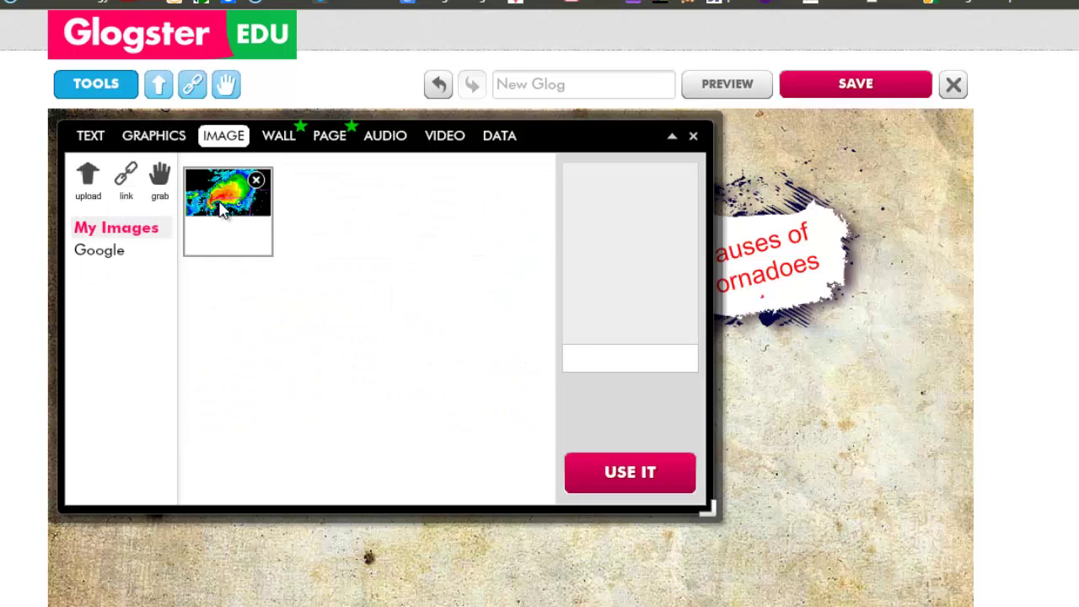
{"action": "left_click", "coordinate": [222, 210]}
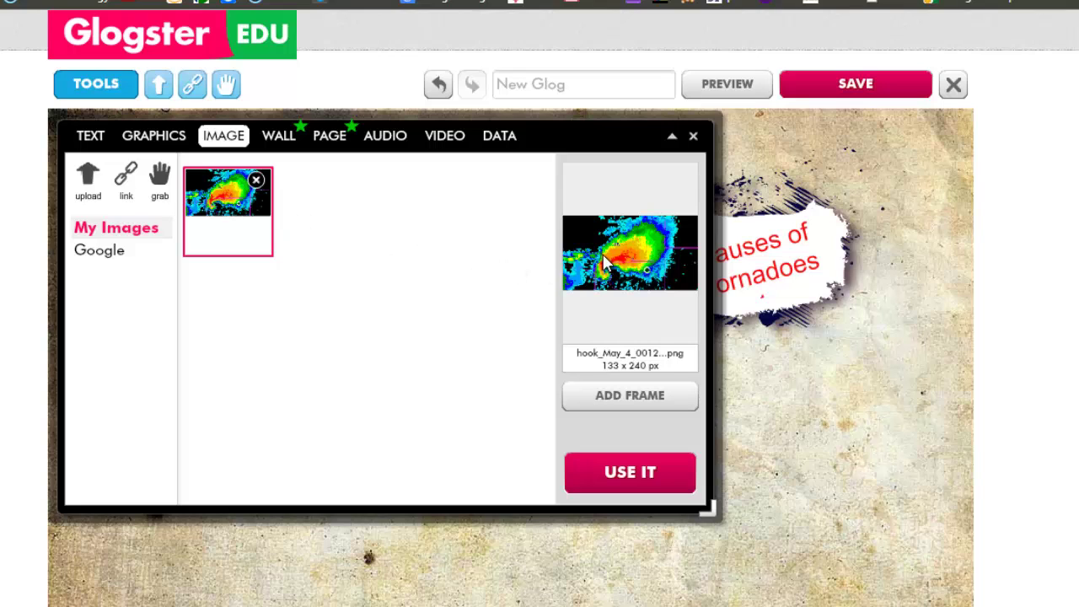
{"action": "left_click_drag", "start_coordinate": [234, 212], "coordinate": [791, 403]}
{"action": "left_click", "coordinate": [672, 135]}
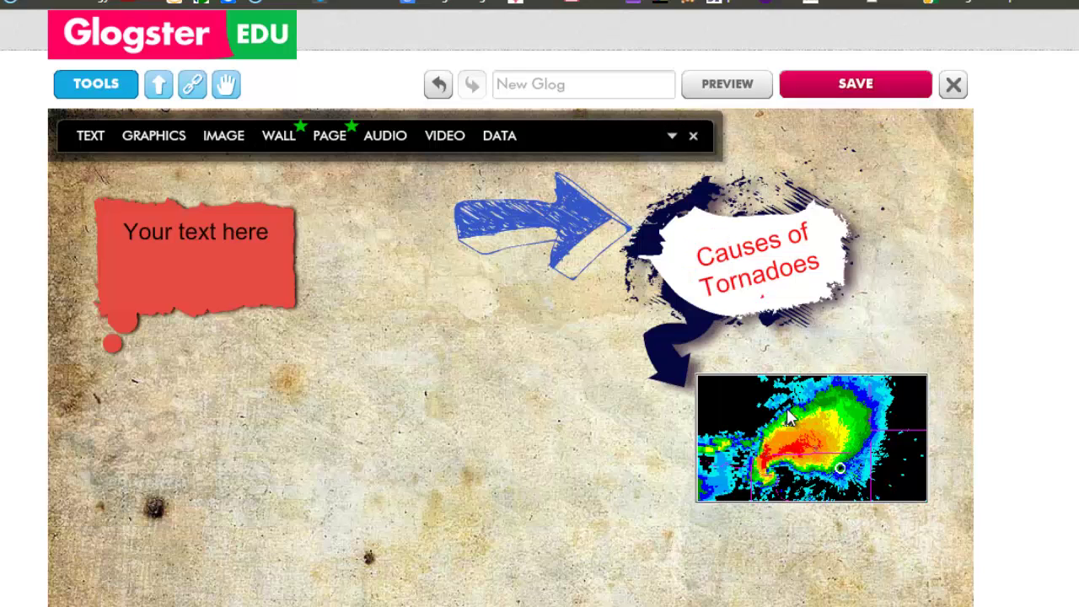
{"action": "left_click_drag", "start_coordinate": [669, 406], "coordinate": [491, 401]}
{"action": "left_click", "coordinate": [693, 135]}
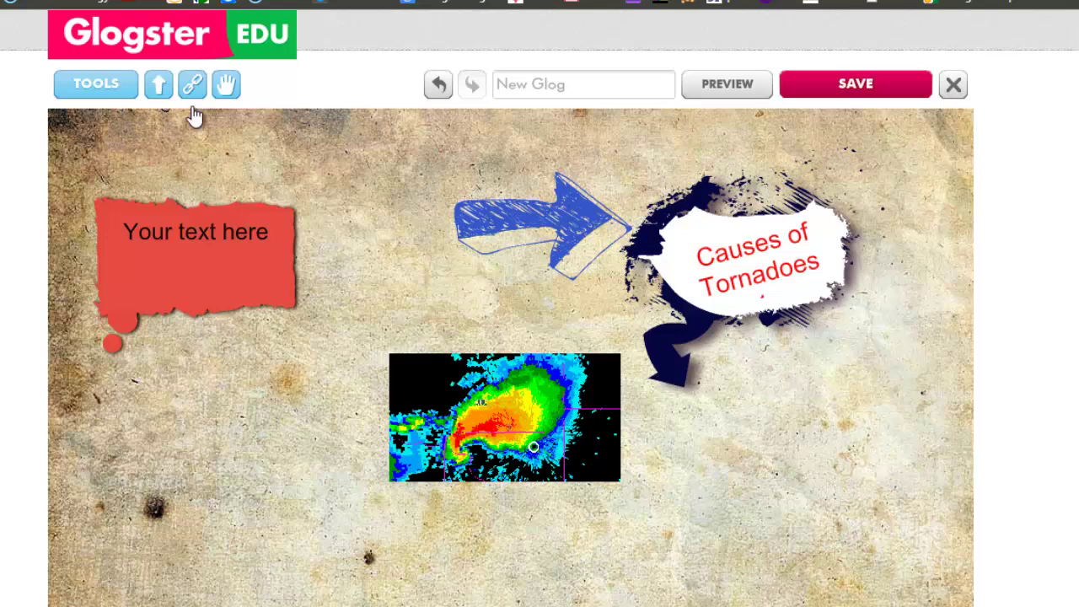
Step: Search Google images for "tornado" and place the first result, Tornados.jpg, on the glog
{"action": "left_click", "coordinate": [104, 94]}
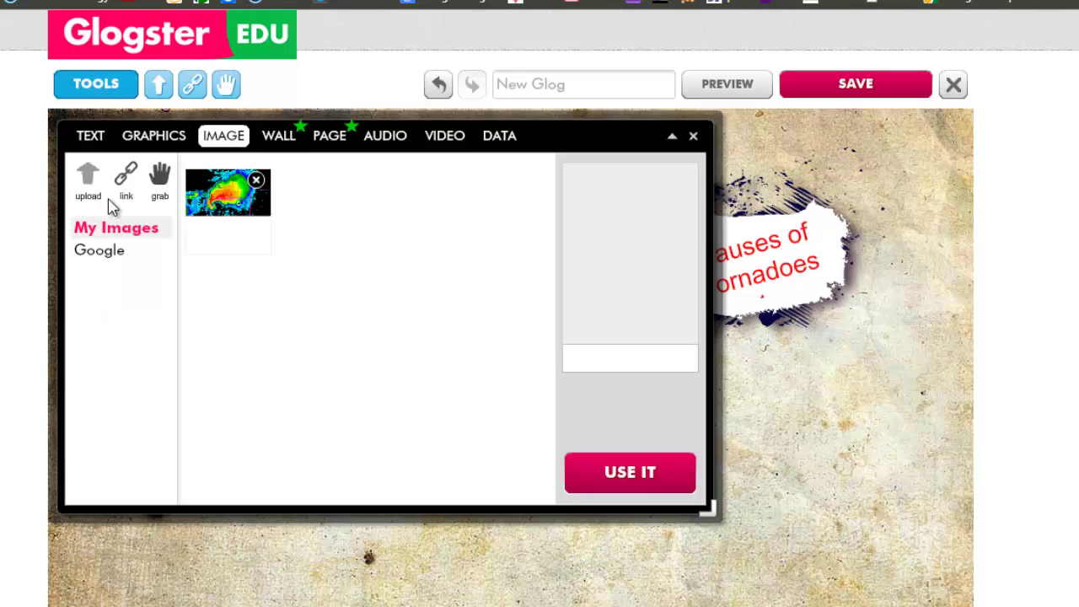
{"action": "left_click", "coordinate": [99, 255]}
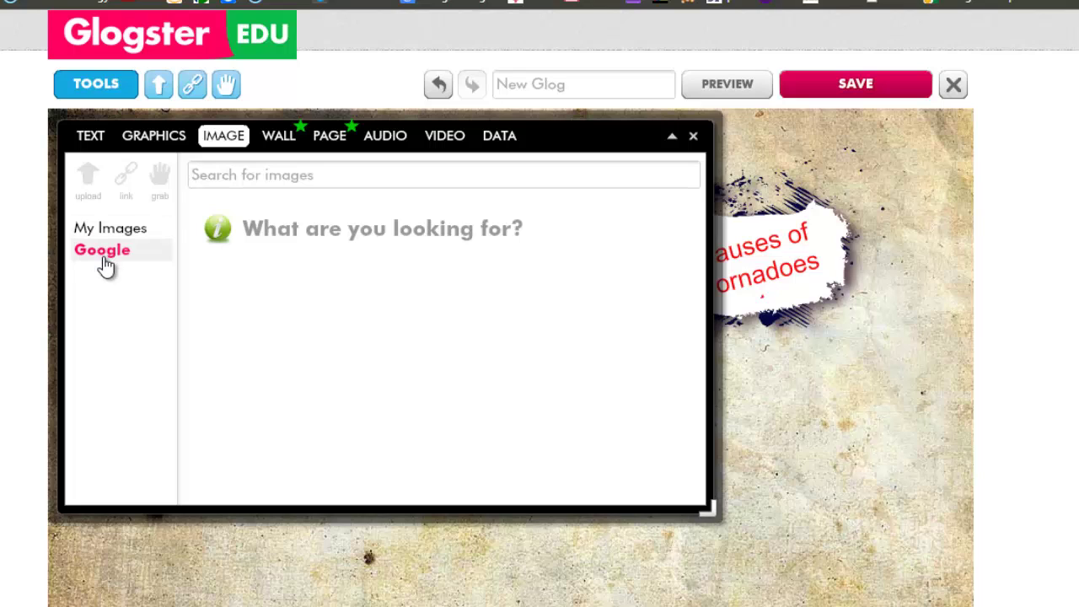
{"action": "left_click", "coordinate": [255, 182]}
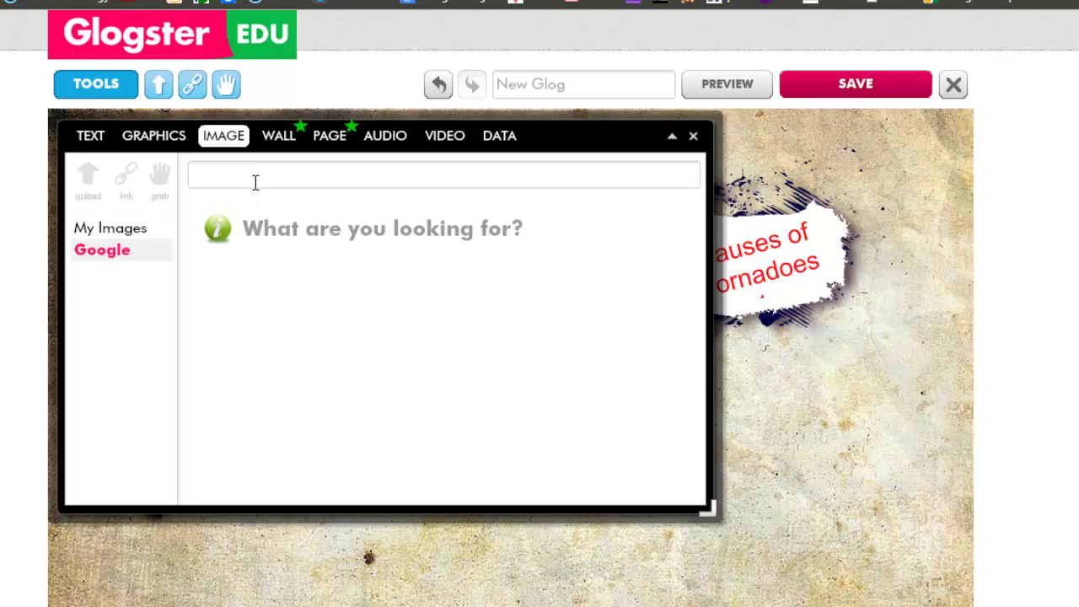
{"action": "key", "text": "Return"}
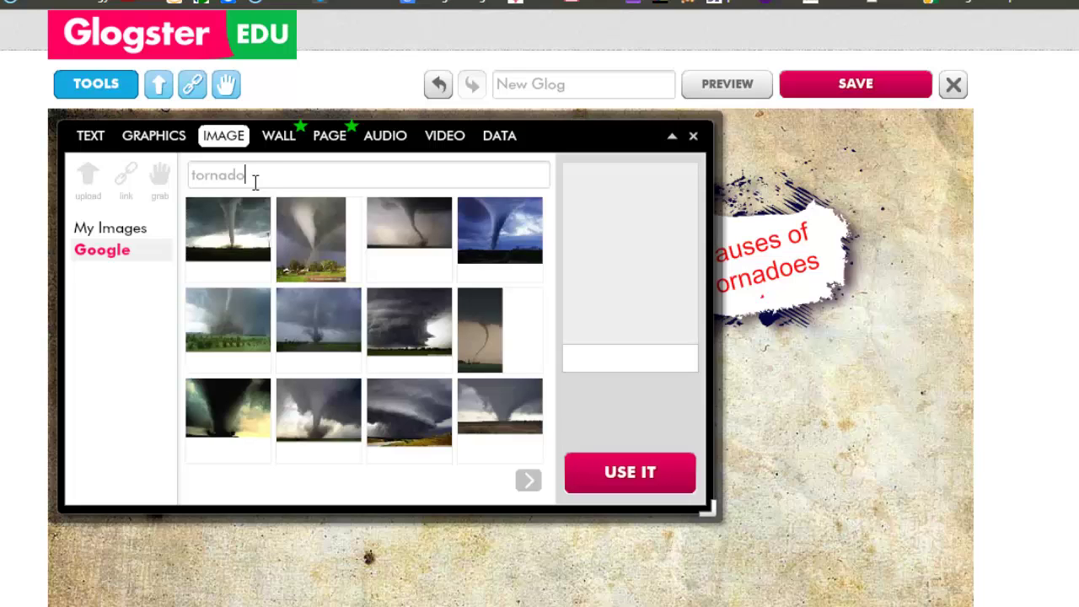
{"action": "left_click_drag", "start_coordinate": [227, 264], "coordinate": [805, 477]}
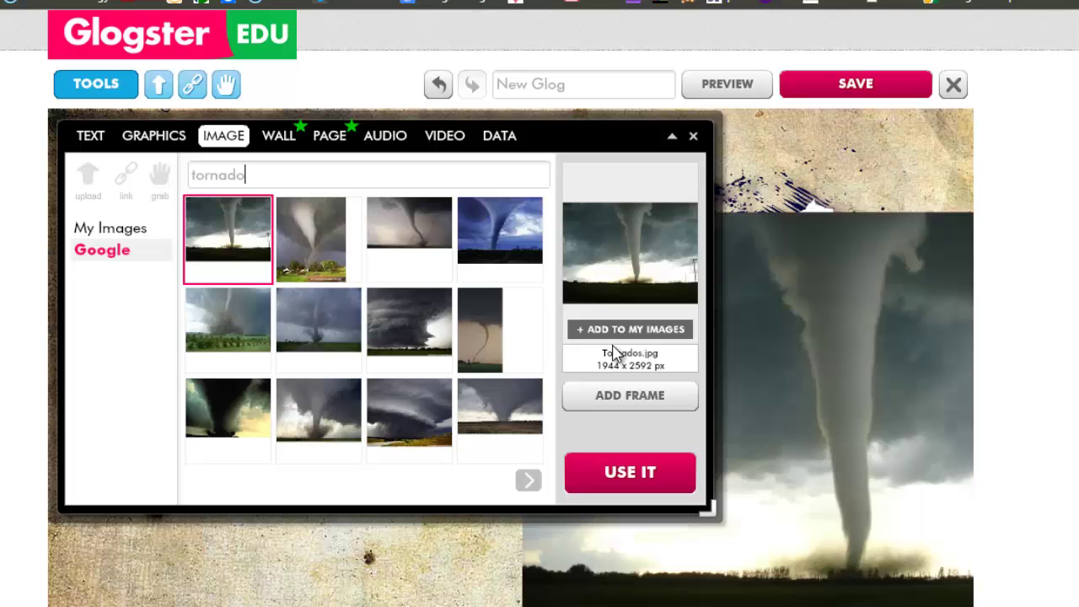
Step: Shrink the tornado photo, tilt it clockwise, and place it below and to the left of the radar image
{"action": "left_click", "coordinate": [672, 136]}
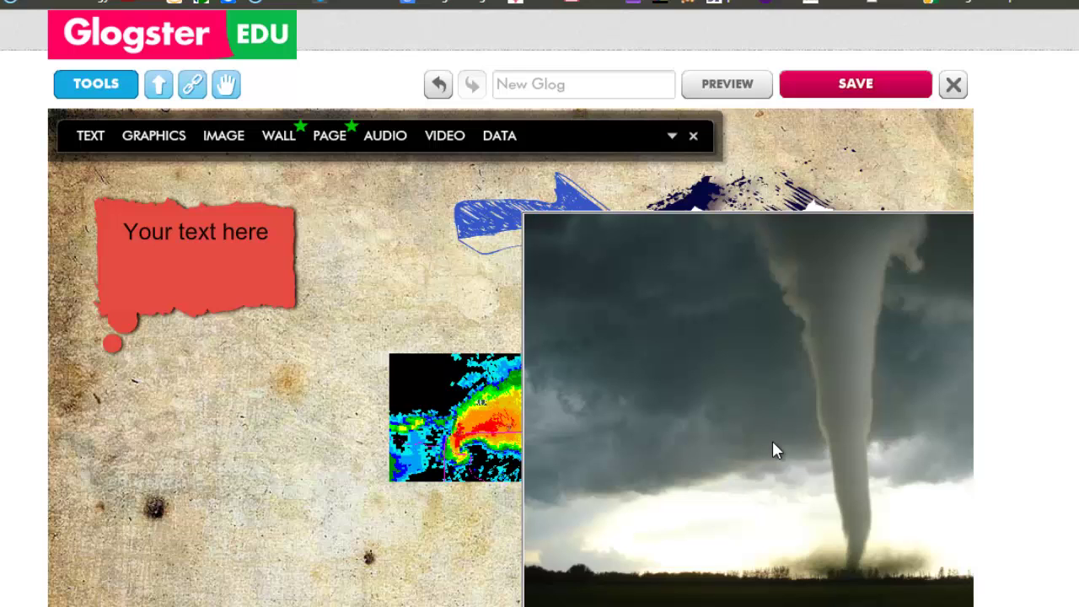
{"action": "left_click_drag", "start_coordinate": [776, 451], "coordinate": [482, 481]}
{"action": "scroll", "coordinate": [480, 463], "scroll_direction": "down", "scroll_amount": 2}
{"action": "scroll", "coordinate": [472, 516], "scroll_direction": "down", "scroll_amount": 4}
{"action": "left_click_drag", "start_coordinate": [747, 212], "coordinate": [549, 353]}
{"action": "left_click_drag", "start_coordinate": [358, 353], "coordinate": [433, 382]}
{"action": "left_click_drag", "start_coordinate": [429, 445], "coordinate": [414, 97]}
{"action": "left_click", "coordinate": [752, 498]}
{"action": "scroll", "coordinate": [753, 498], "scroll_direction": "up", "scroll_amount": 5}
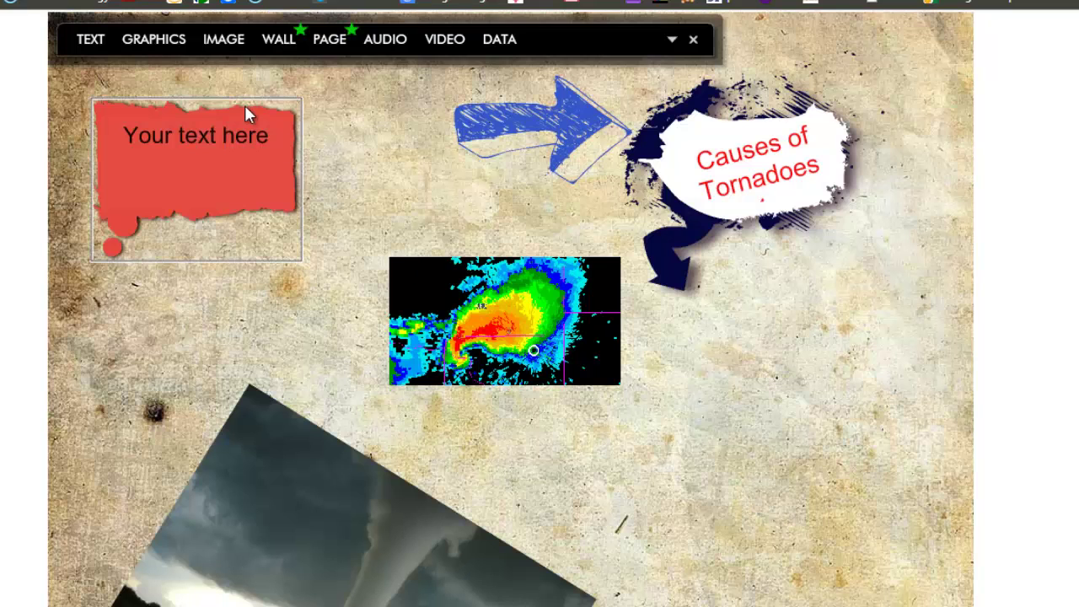
Step: Try a solid blue and an off-white colour as the page background around the glog
{"action": "left_click", "coordinate": [327, 44]}
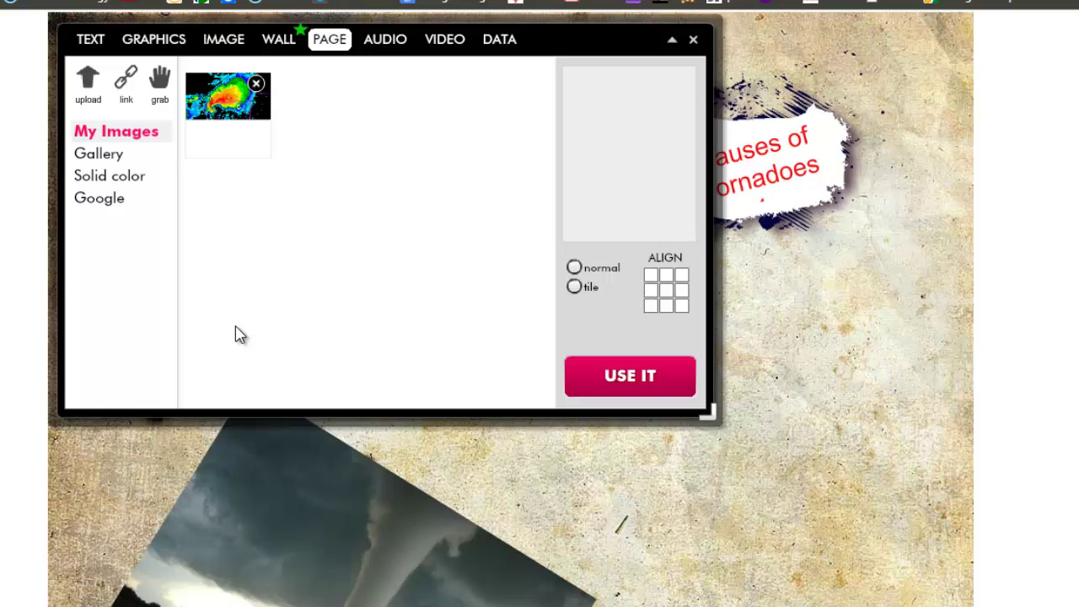
{"action": "left_click", "coordinate": [145, 188]}
{"action": "left_click", "coordinate": [218, 197]}
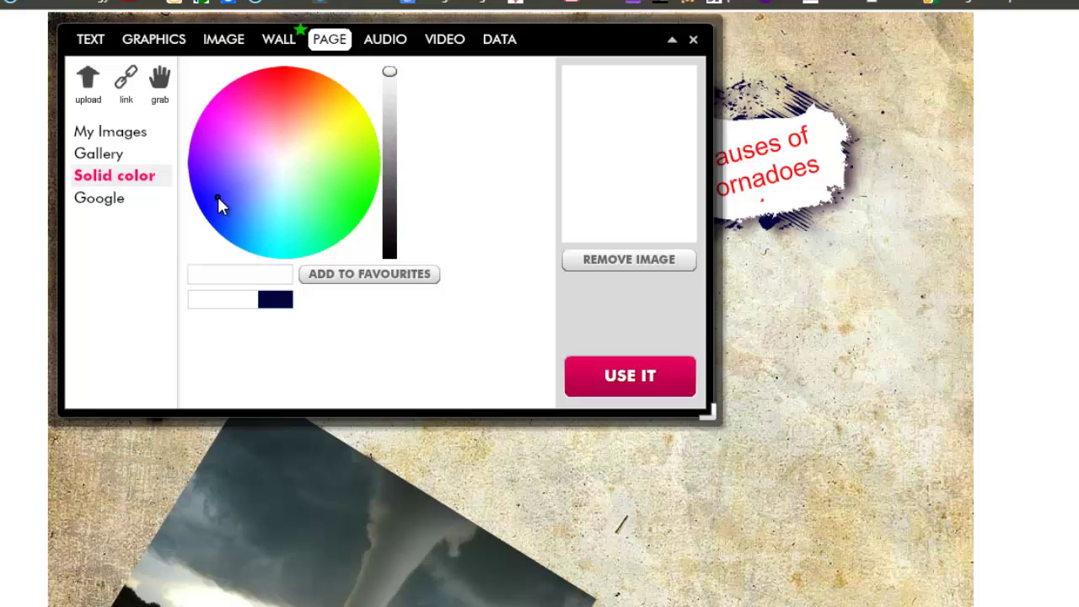
{"action": "left_click", "coordinate": [659, 389]}
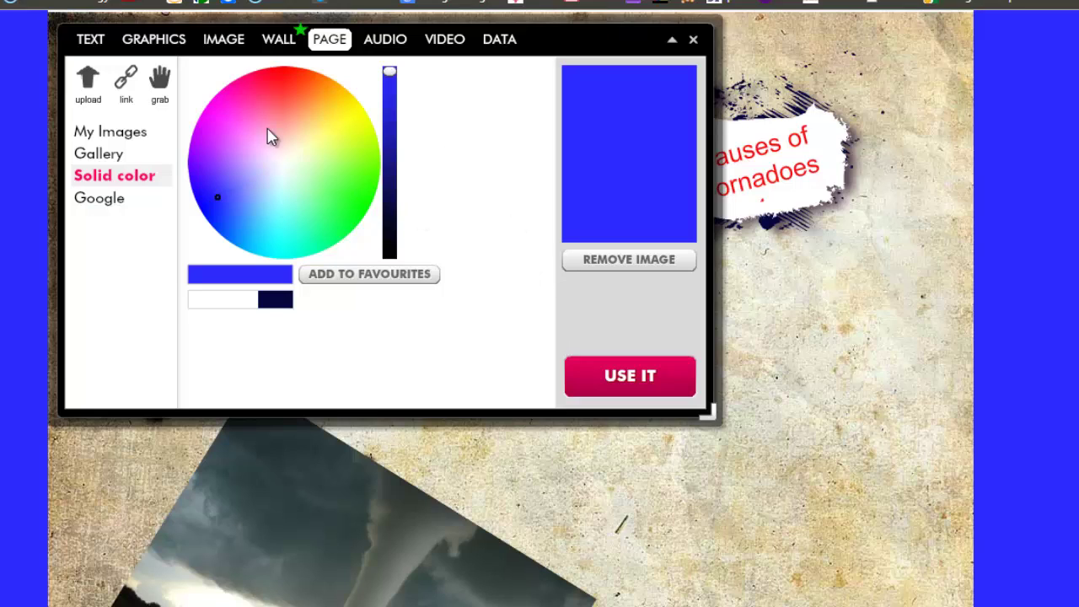
{"action": "left_click", "coordinate": [286, 162]}
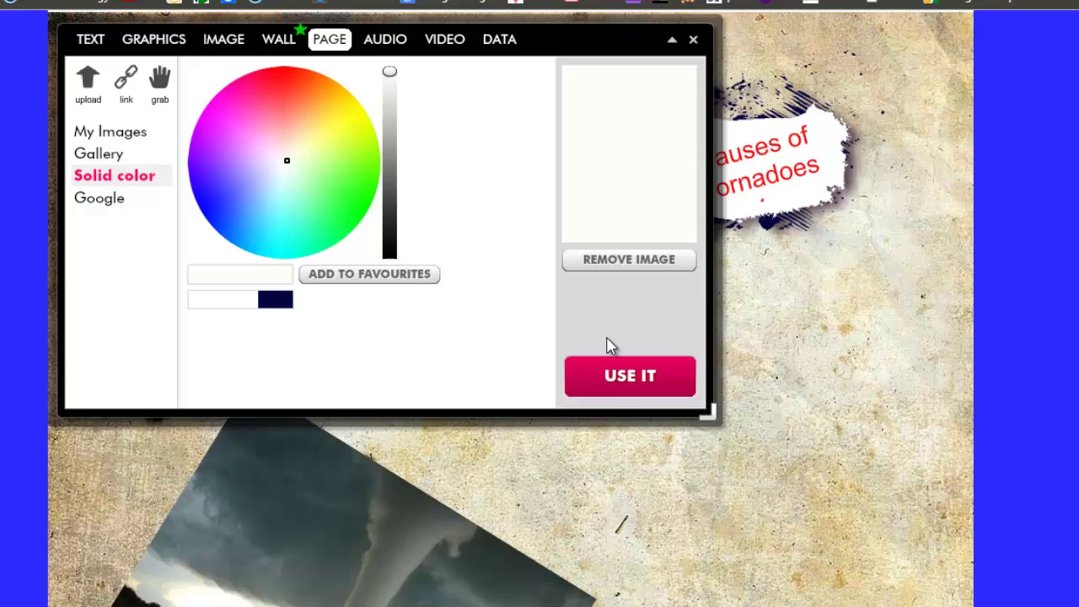
{"action": "left_click", "coordinate": [627, 390]}
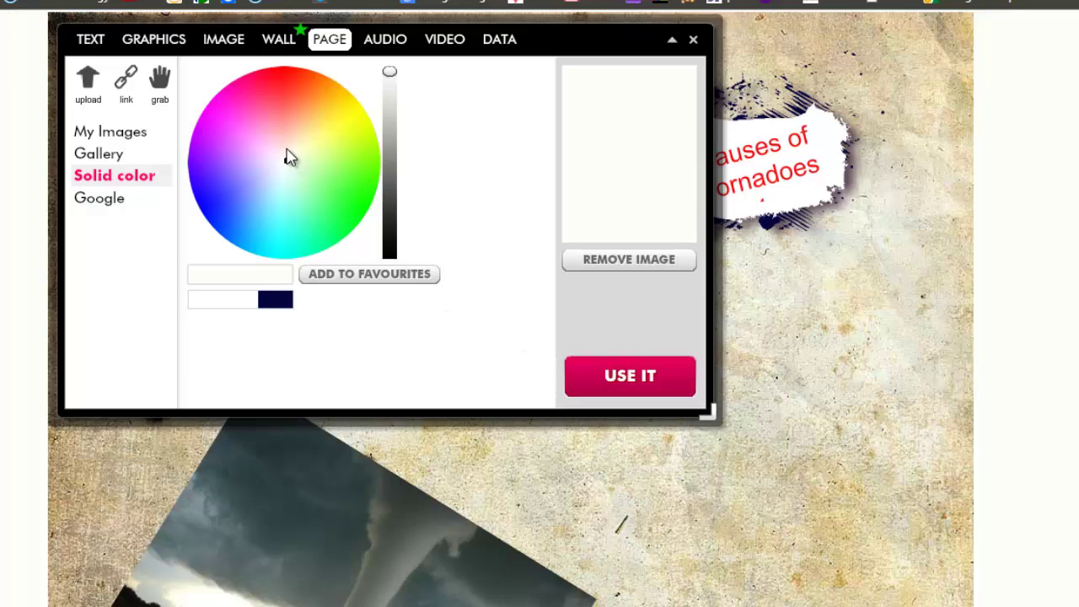
Step: Apply a near-black solid colour as the page background and open the page background gallery
{"action": "left_click", "coordinate": [390, 251]}
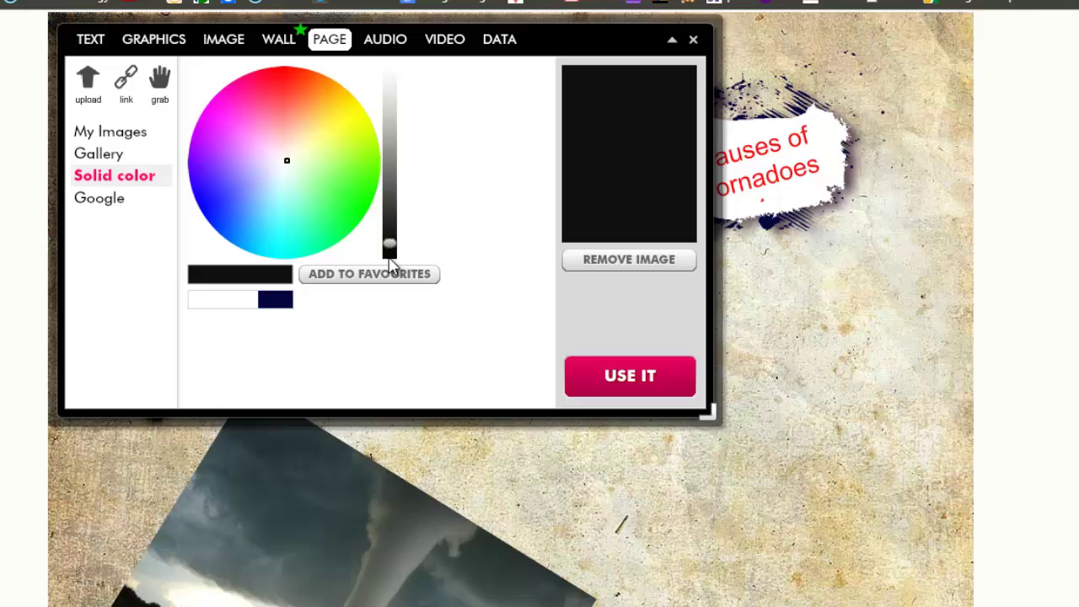
{"action": "left_click", "coordinate": [627, 380]}
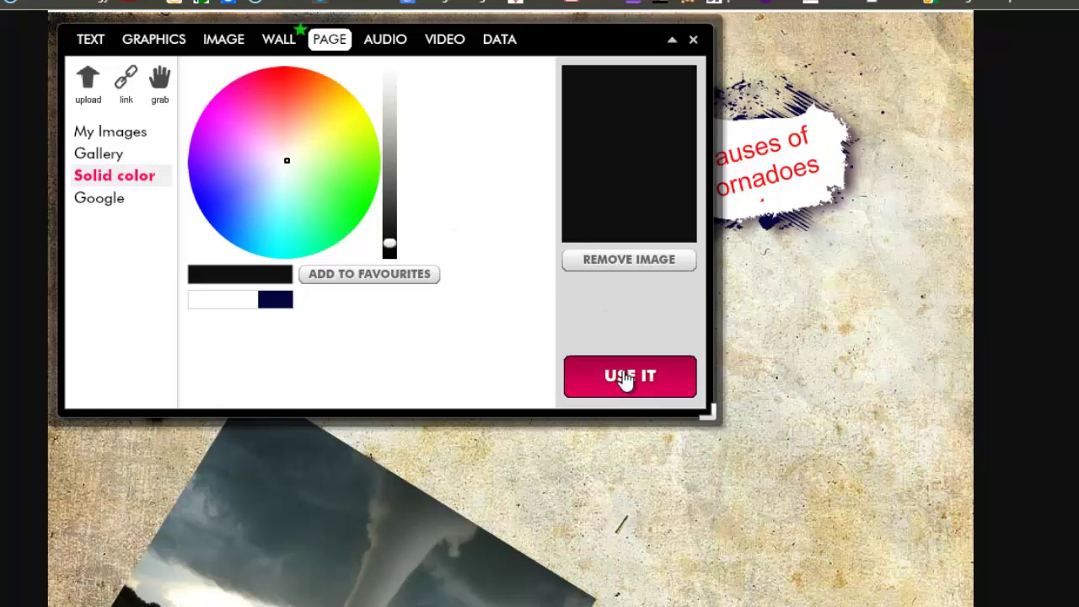
{"action": "left_click", "coordinate": [125, 162]}
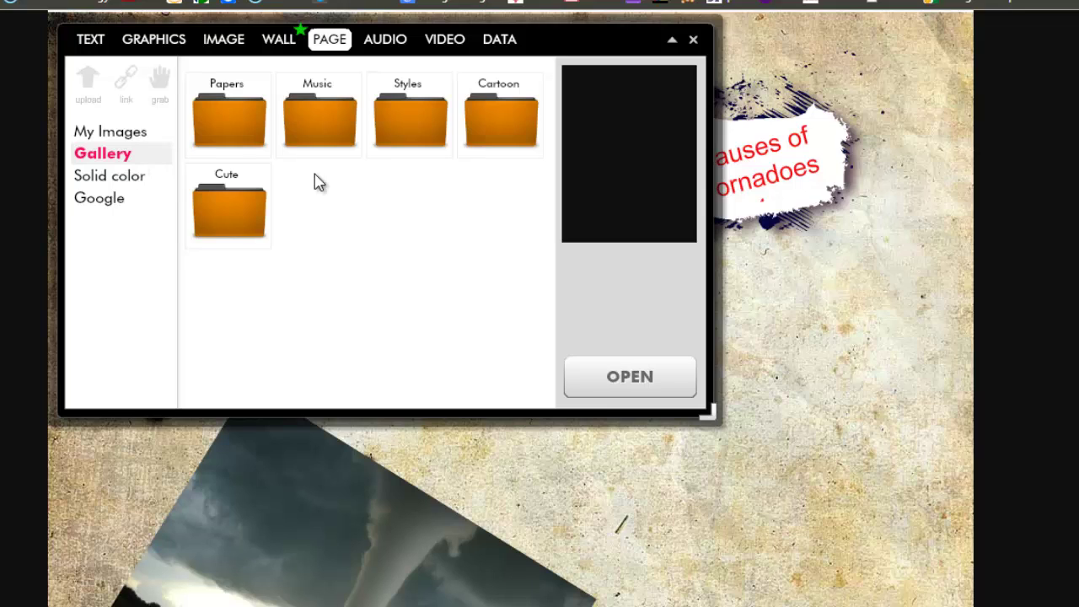
Step: Upload the "Istanbul - They Might Be Giants" mp3 from the computer's Music library to My Audios
{"action": "left_click", "coordinate": [389, 48]}
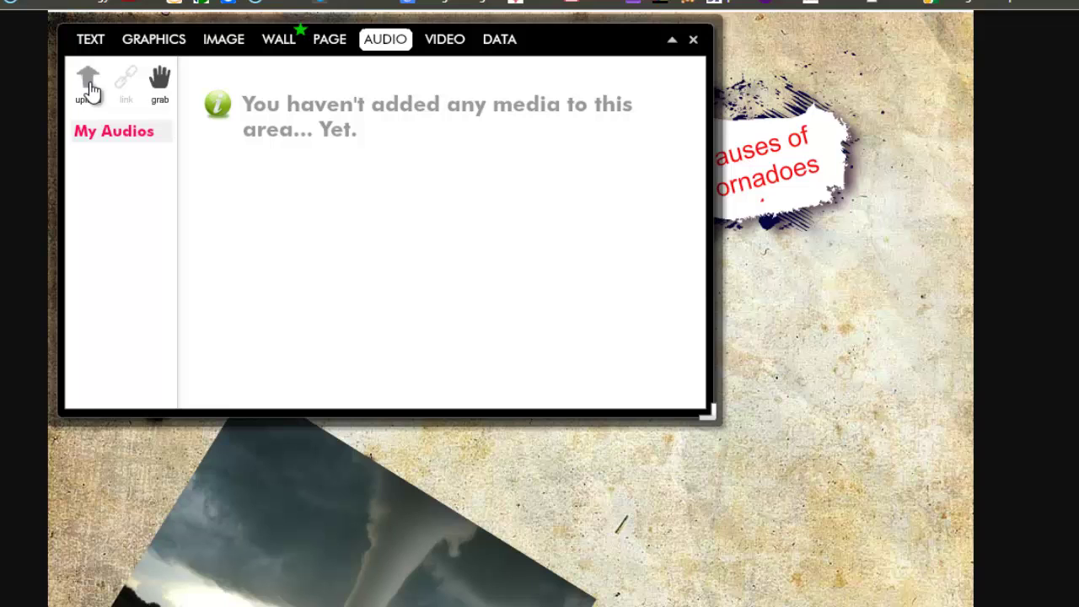
{"action": "left_click", "coordinate": [90, 84]}
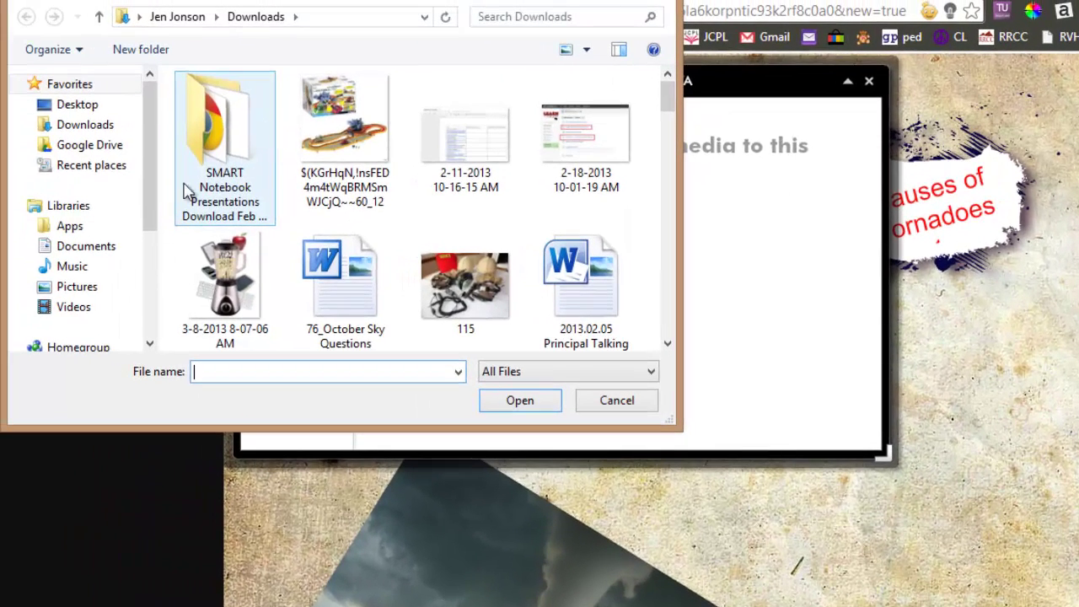
{"action": "left_click", "coordinate": [84, 267]}
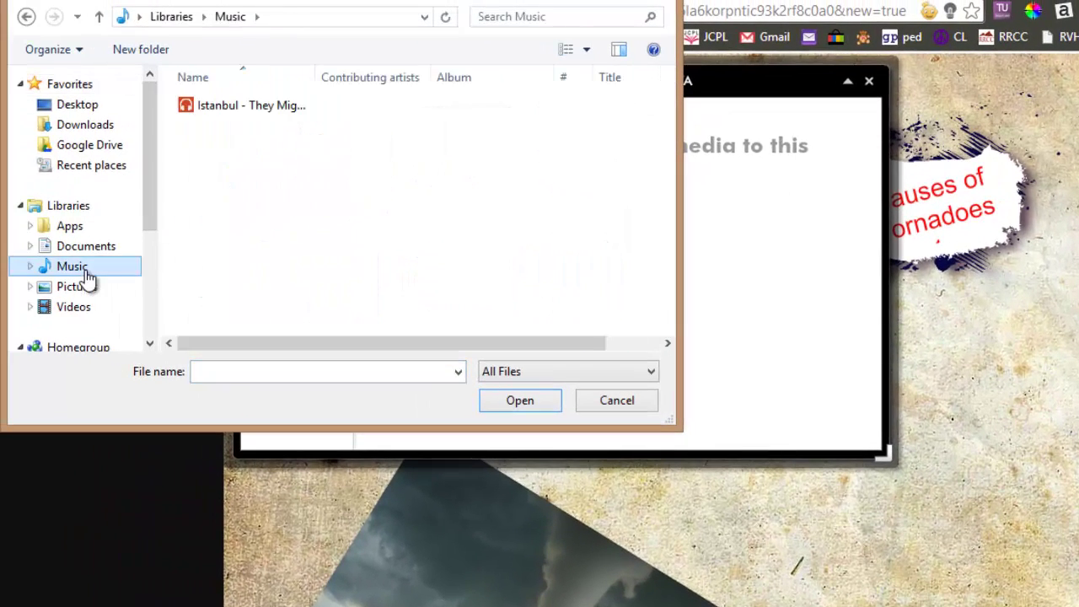
{"action": "left_click", "coordinate": [236, 106]}
{"action": "left_click", "coordinate": [508, 405]}
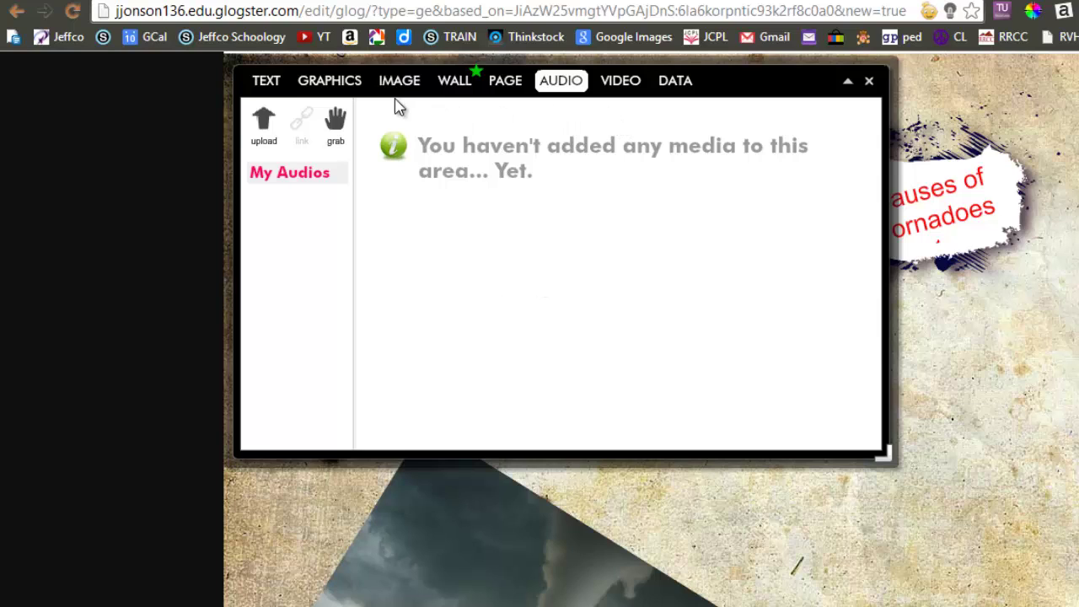
Step: Refresh My Audios, add the Istanbul track with the basic pink player, and place it below the "Causes of Tornadoes" bubble
{"action": "left_click", "coordinate": [339, 87]}
{"action": "left_click", "coordinate": [562, 88]}
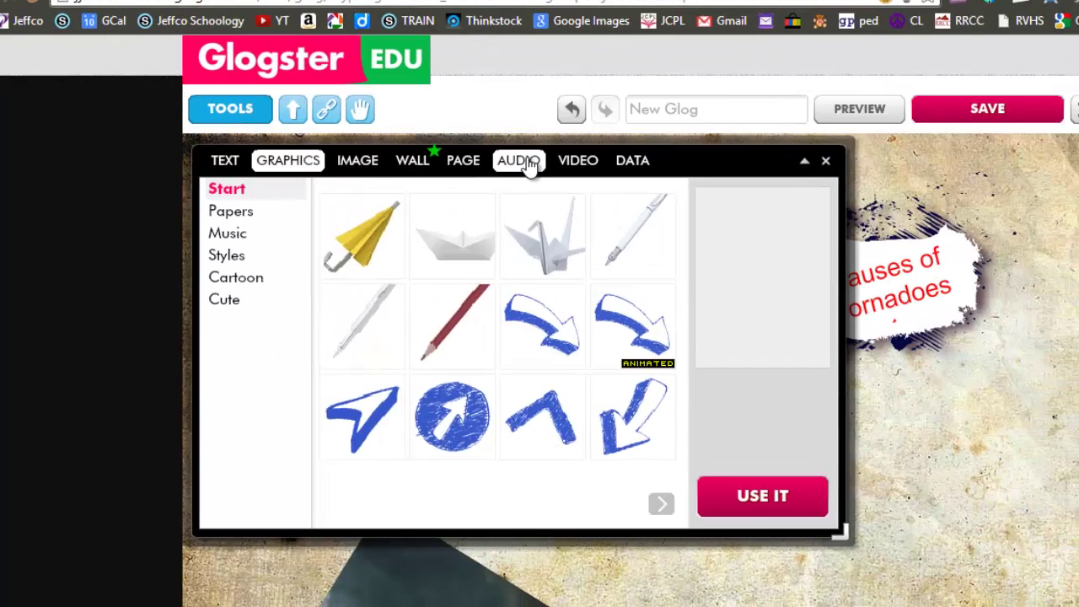
{"action": "left_click", "coordinate": [562, 84]}
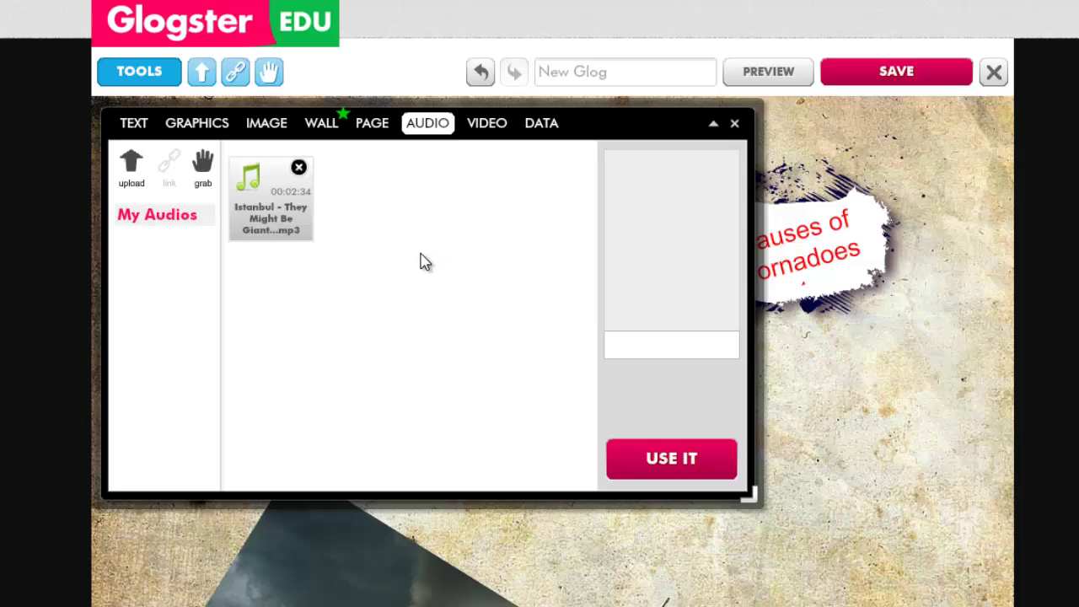
{"action": "left_click", "coordinate": [267, 216]}
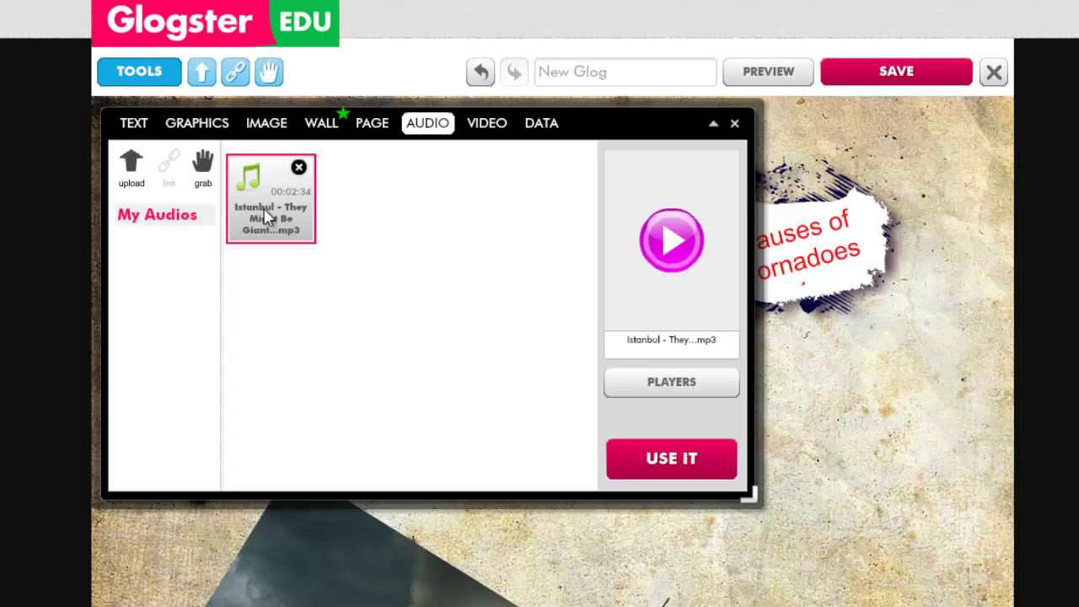
{"action": "left_click", "coordinate": [656, 478]}
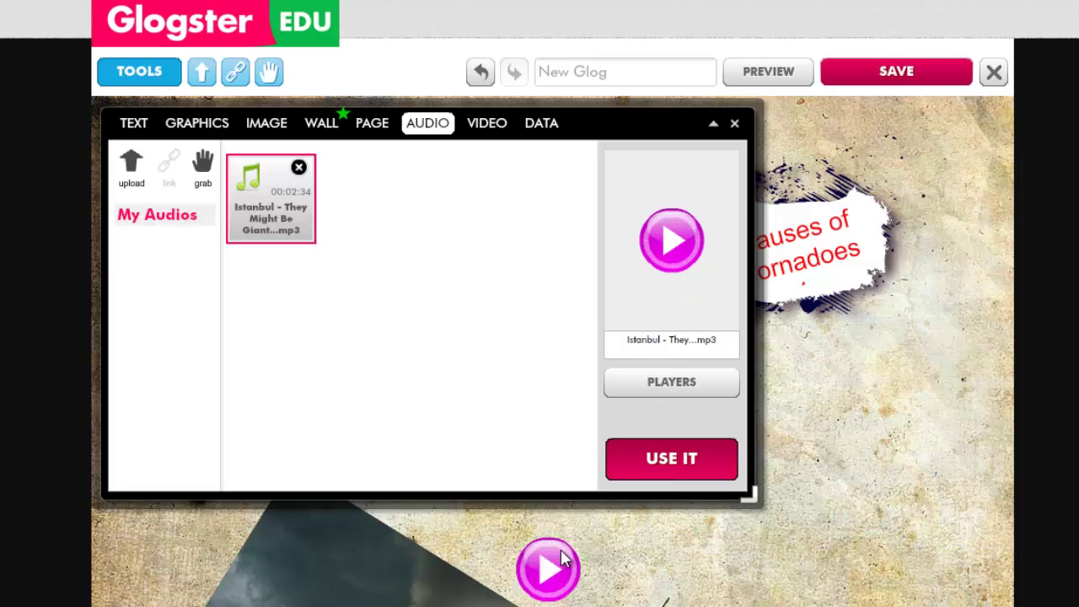
{"action": "left_click_drag", "start_coordinate": [545, 572], "coordinate": [920, 402]}
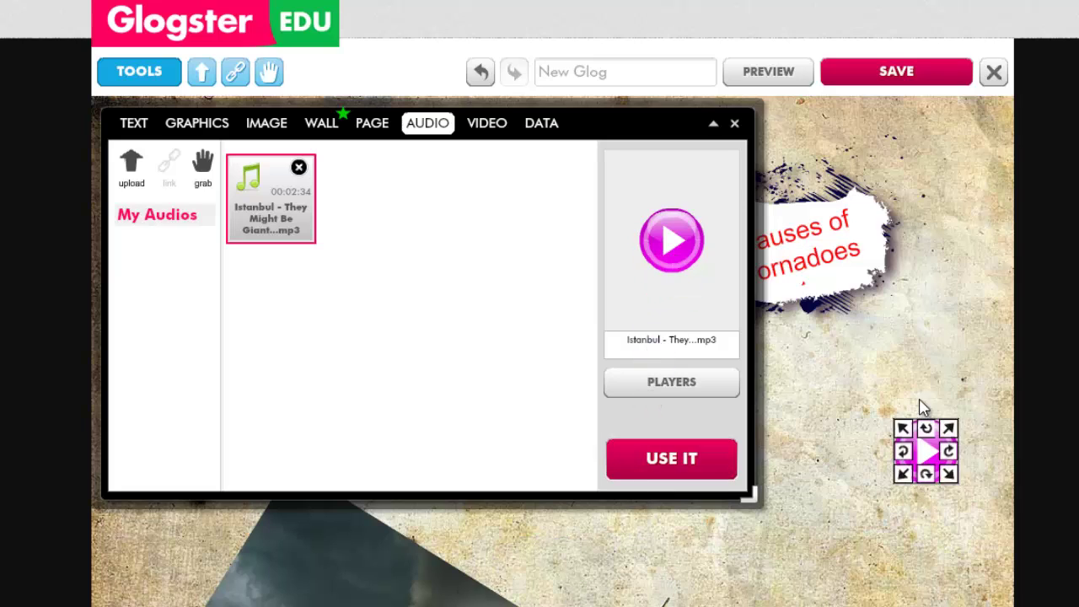
{"action": "left_click", "coordinate": [916, 518]}
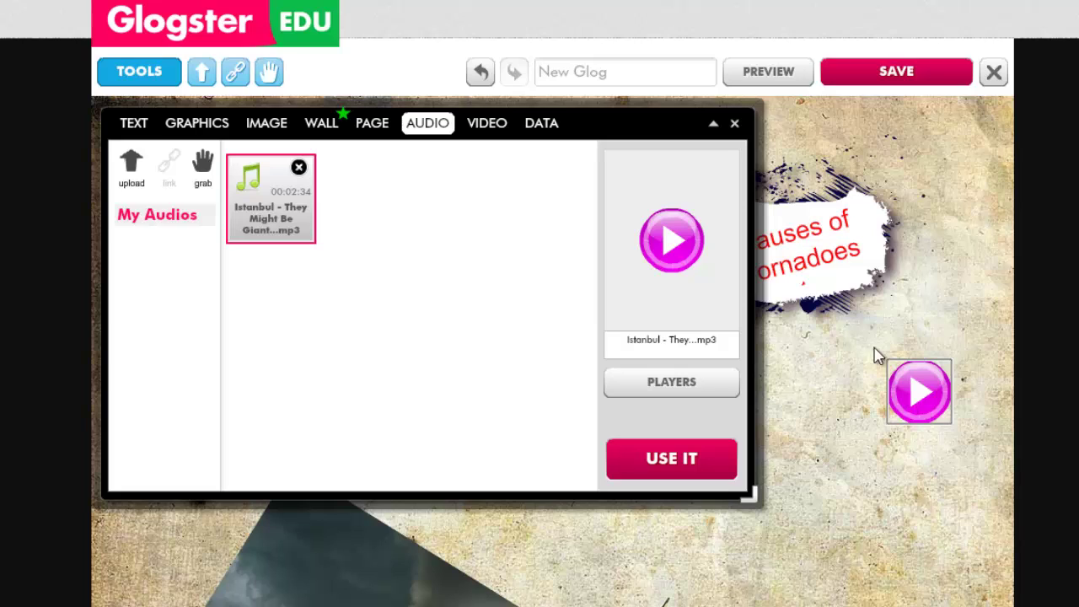
Step: Choose the black "play" beetle design from the Styles players and add the Istanbul track to the glog with it
{"action": "left_click", "coordinate": [671, 390]}
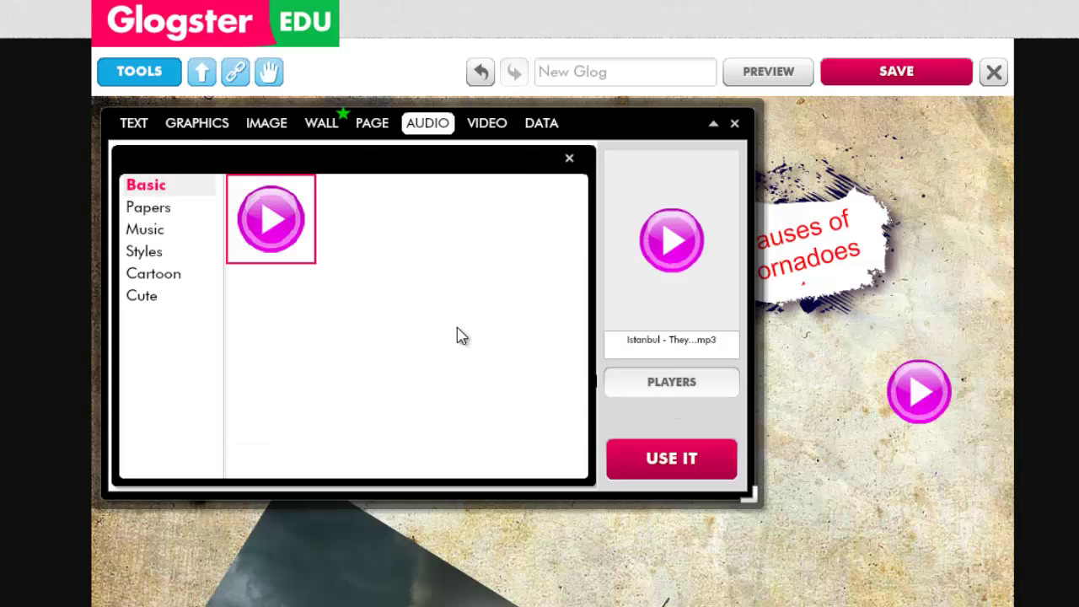
{"action": "left_click", "coordinate": [152, 230]}
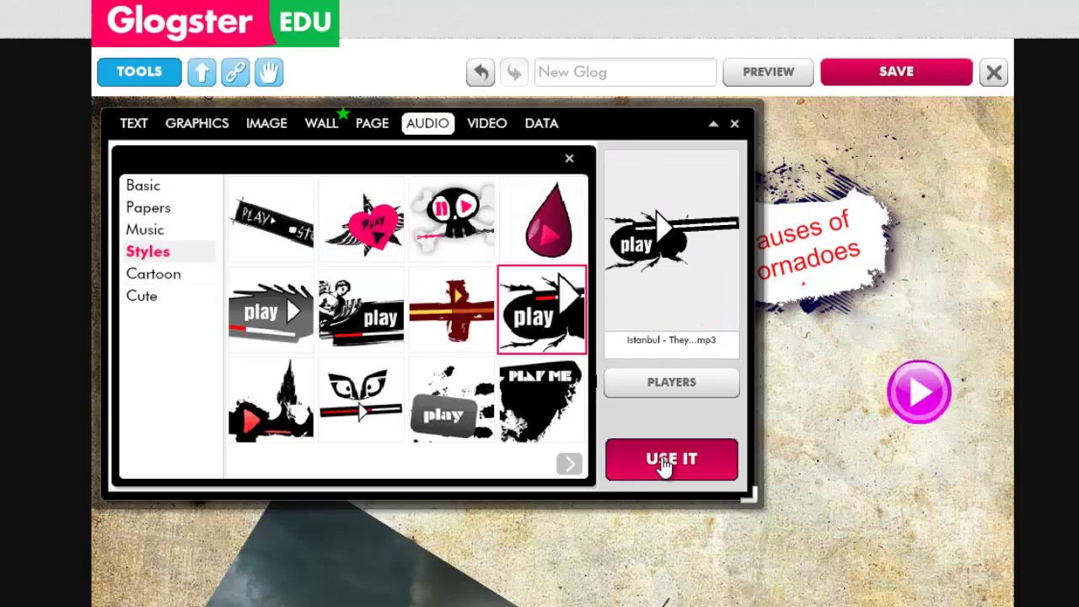
{"action": "left_click", "coordinate": [666, 464]}
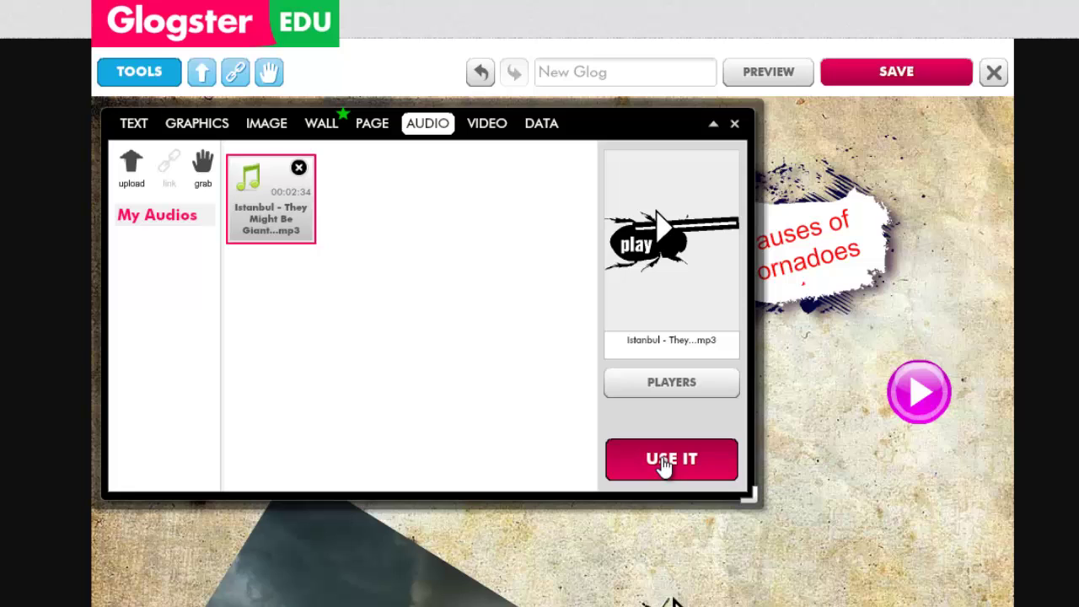
{"action": "left_click", "coordinate": [665, 464]}
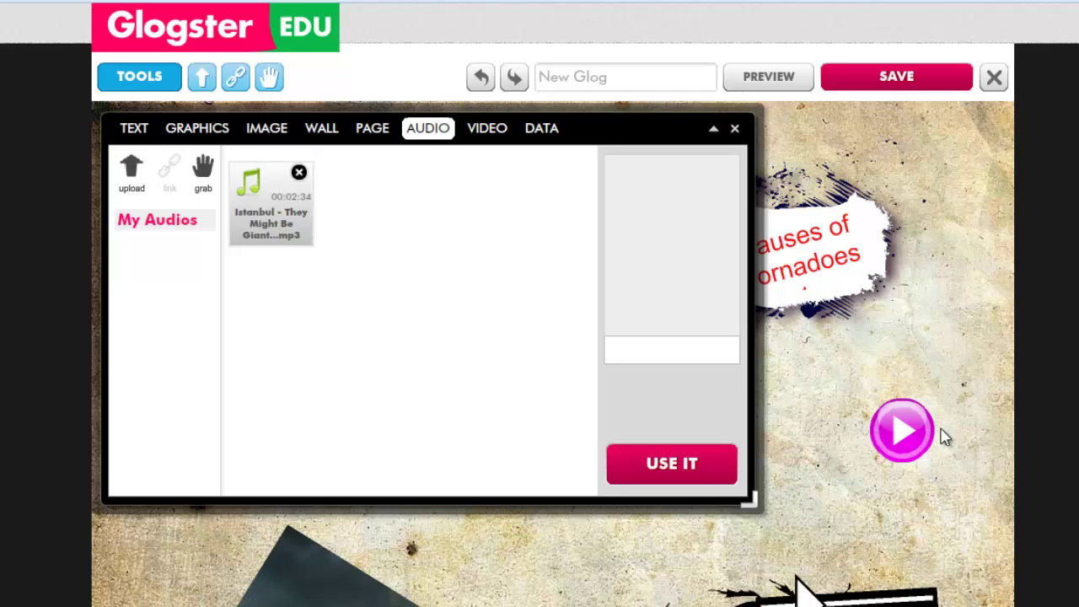
Step: Open the YouTube source for glog videos and copy the address of NationalGeographic's "Tornado Destruction" video from the YouTube website
{"action": "left_click", "coordinate": [489, 129]}
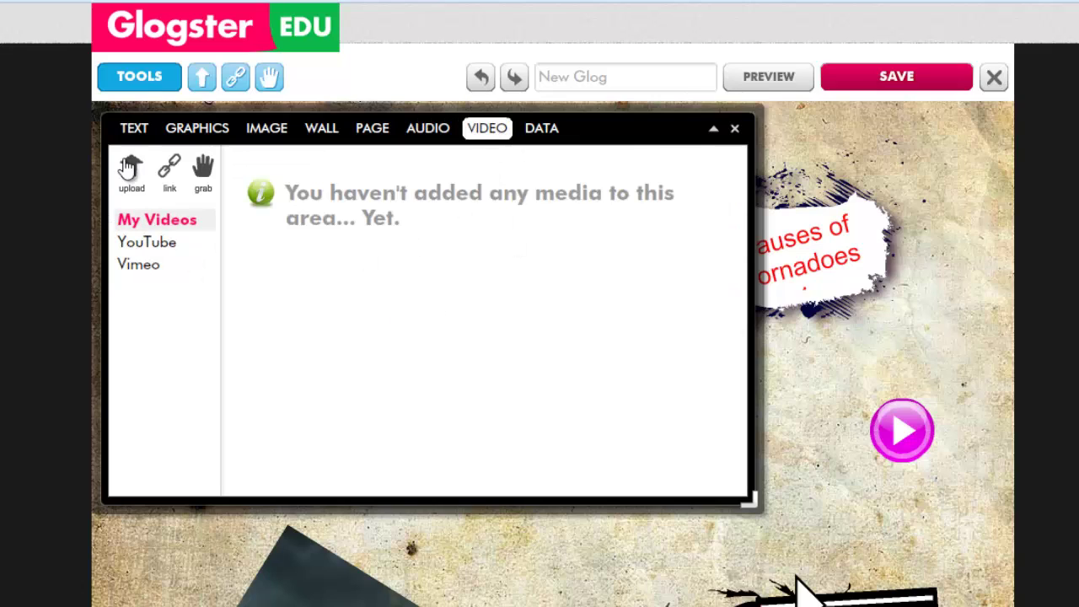
{"action": "left_click", "coordinate": [133, 182]}
{"action": "left_click", "coordinate": [167, 244]}
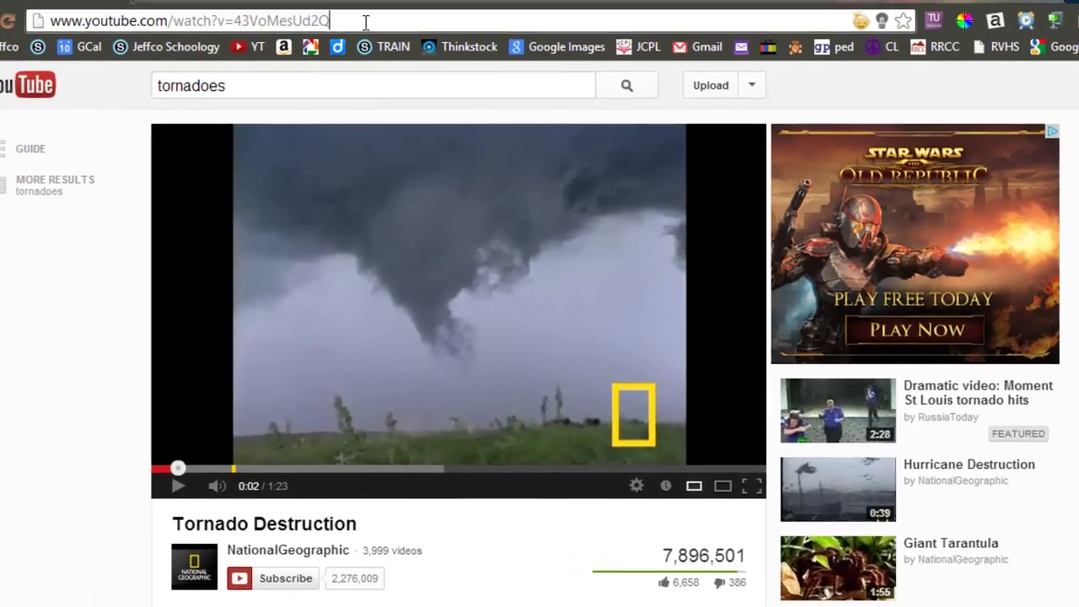
{"action": "left_click", "coordinate": [366, 21]}
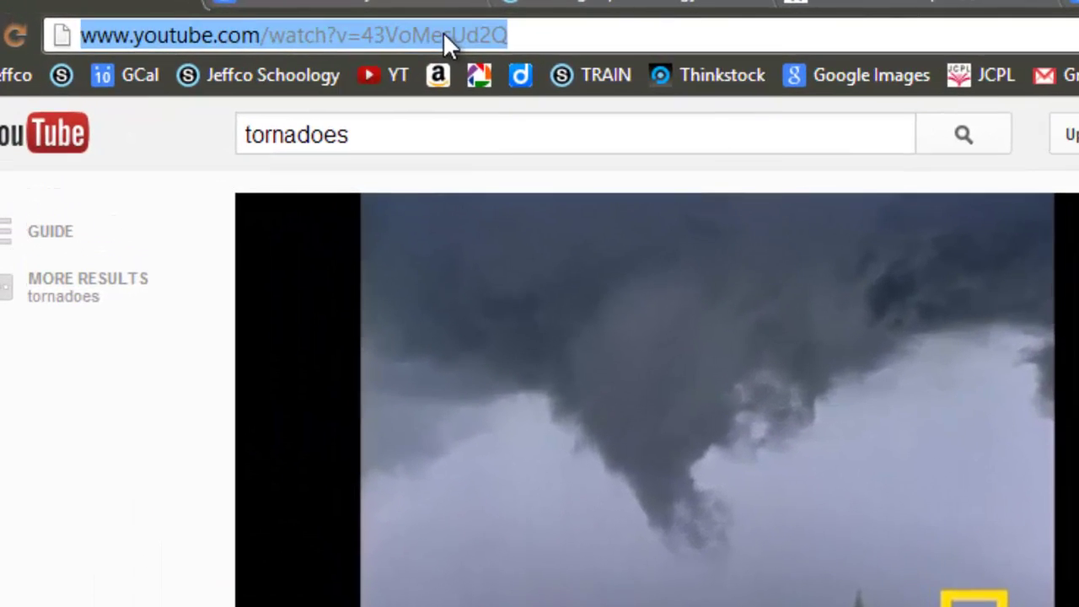
{"action": "right_click", "coordinate": [288, 22]}
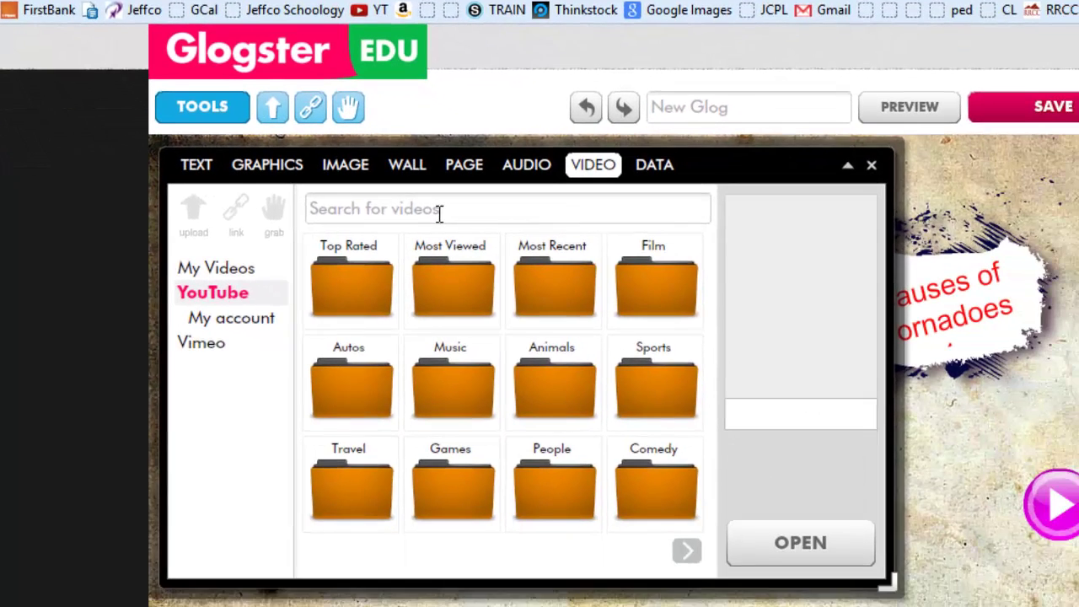
Step: Find the "Tornado Destruction" video by its copied YouTube address, add it to the glog, and collapse the tools palette
{"action": "left_click", "coordinate": [439, 214]}
{"action": "right_click", "coordinate": [439, 214]}
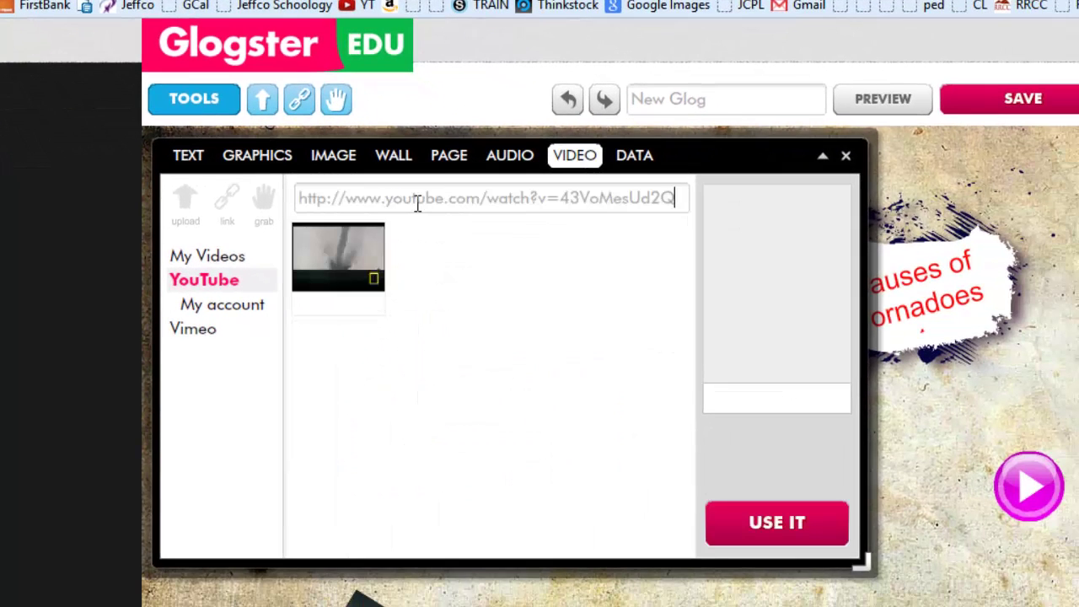
{"action": "left_click", "coordinate": [338, 255]}
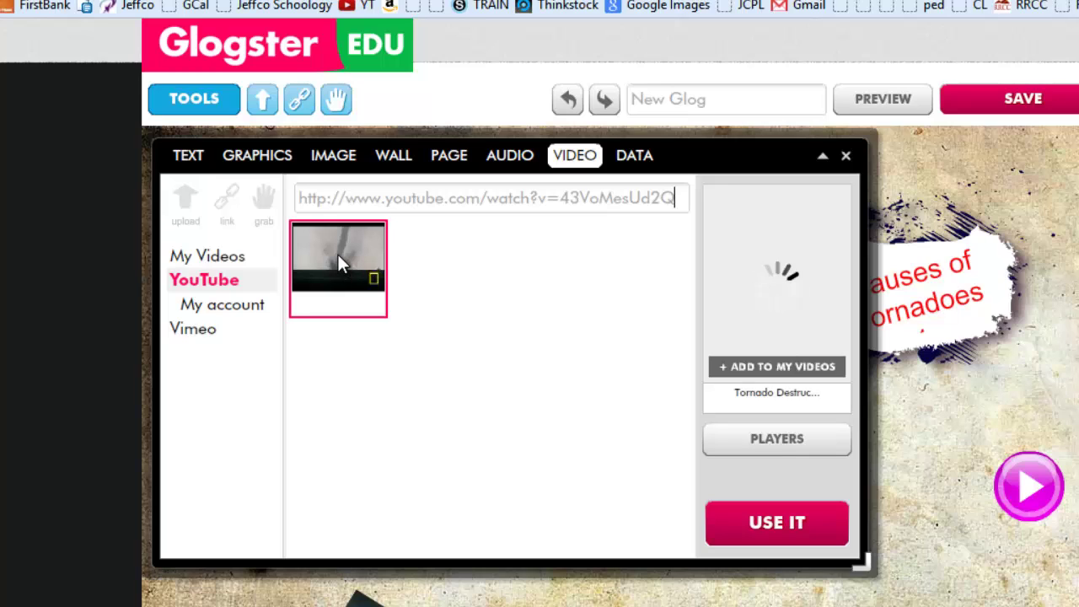
{"action": "left_click", "coordinate": [803, 540]}
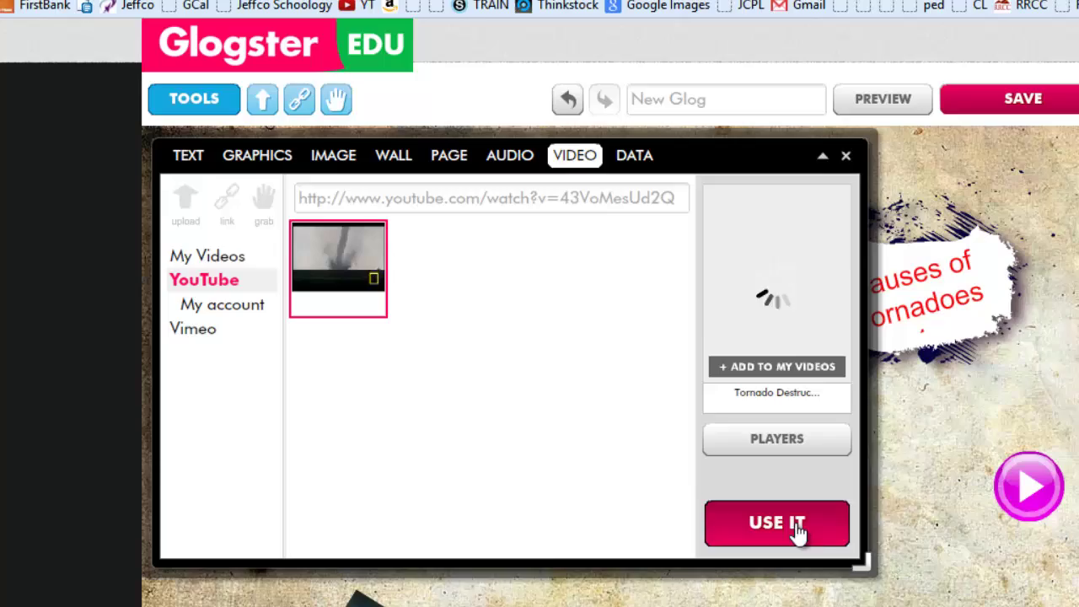
{"action": "left_click", "coordinate": [822, 155]}
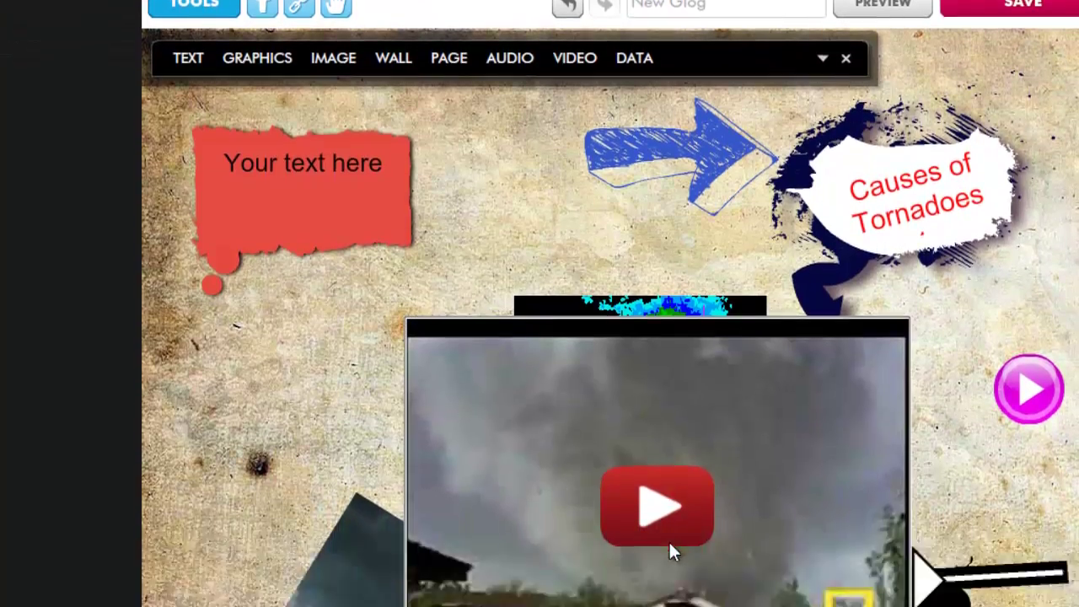
Step: Move the tornado video to the lower right of the glog, just below the tilted tornado photo, and deselect it
{"action": "scroll", "coordinate": [669, 539], "scroll_direction": "down", "scroll_amount": 3}
{"action": "left_click_drag", "start_coordinate": [659, 161], "coordinate": [606, 498]}
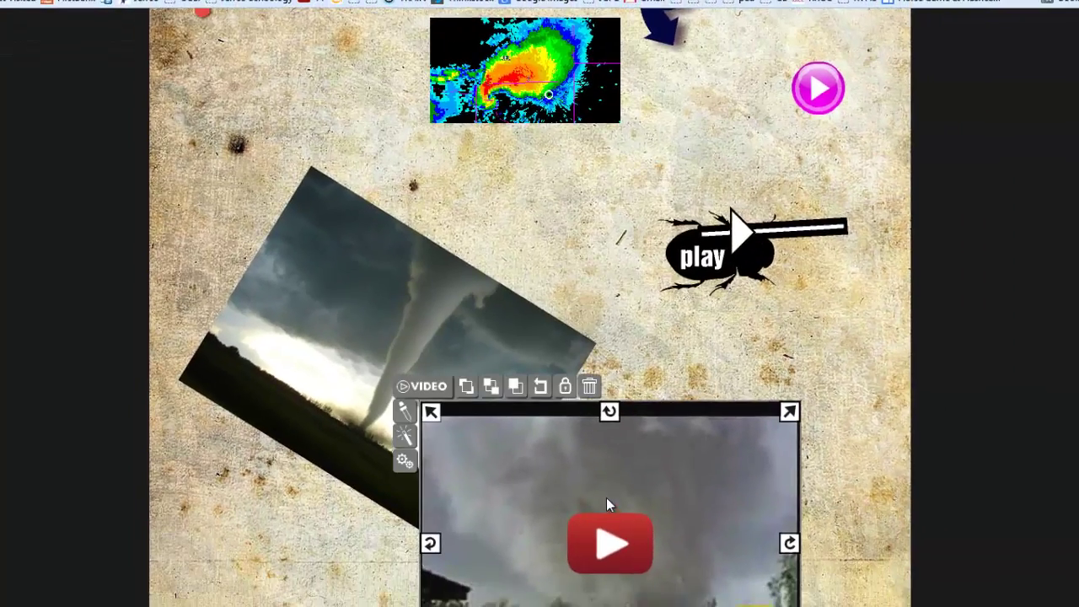
{"action": "scroll", "coordinate": [607, 497], "scroll_direction": "down", "scroll_amount": 3}
{"action": "left_click_drag", "start_coordinate": [595, 232], "coordinate": [655, 336]}
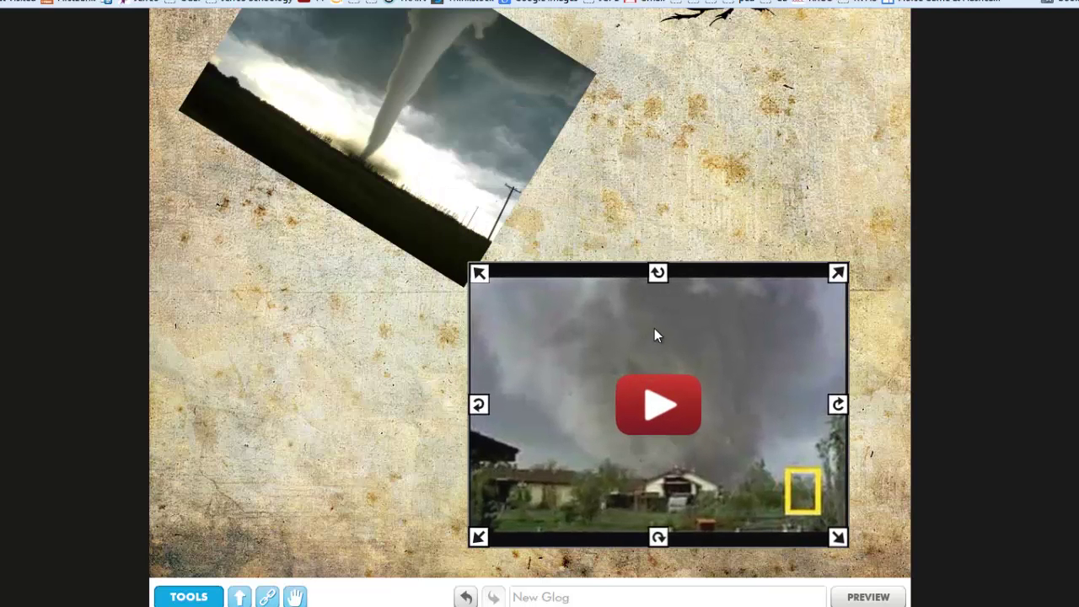
{"action": "left_click", "coordinate": [874, 294]}
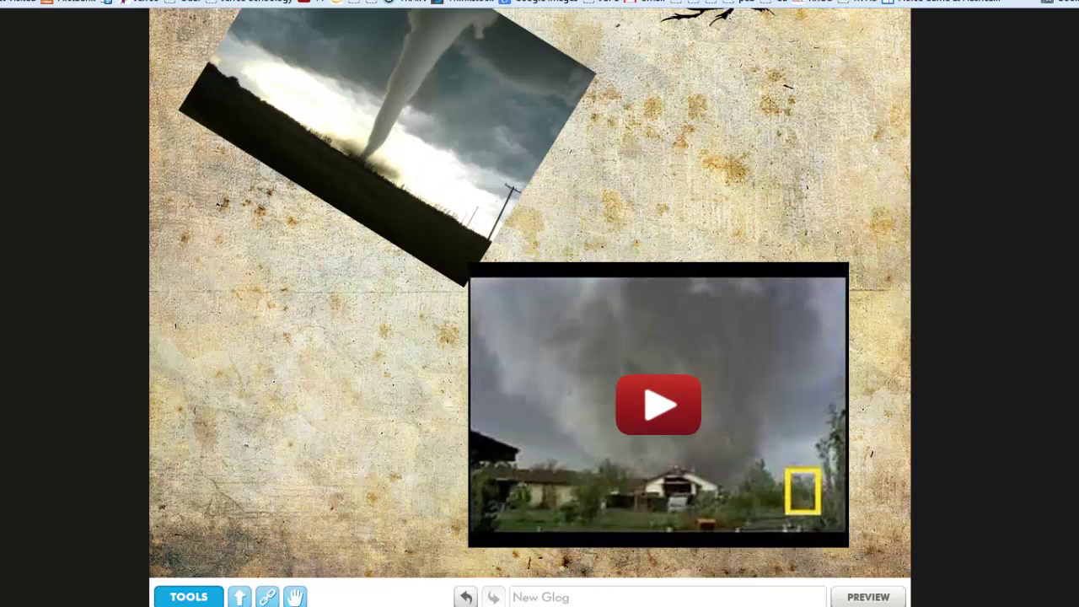
Step: Search the YouTube source for "tornado" videos and play the result titled "Tornado." in the preview, pausing it afterward
{"action": "scroll", "coordinate": [645, 270], "scroll_direction": "up", "scroll_amount": 5}
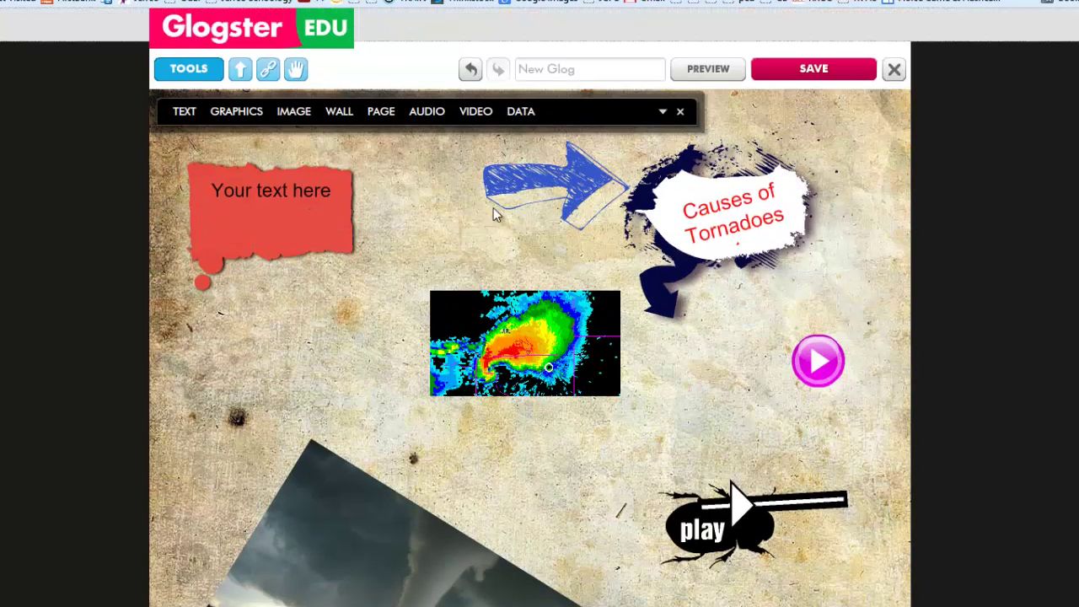
{"action": "left_click", "coordinate": [476, 111]}
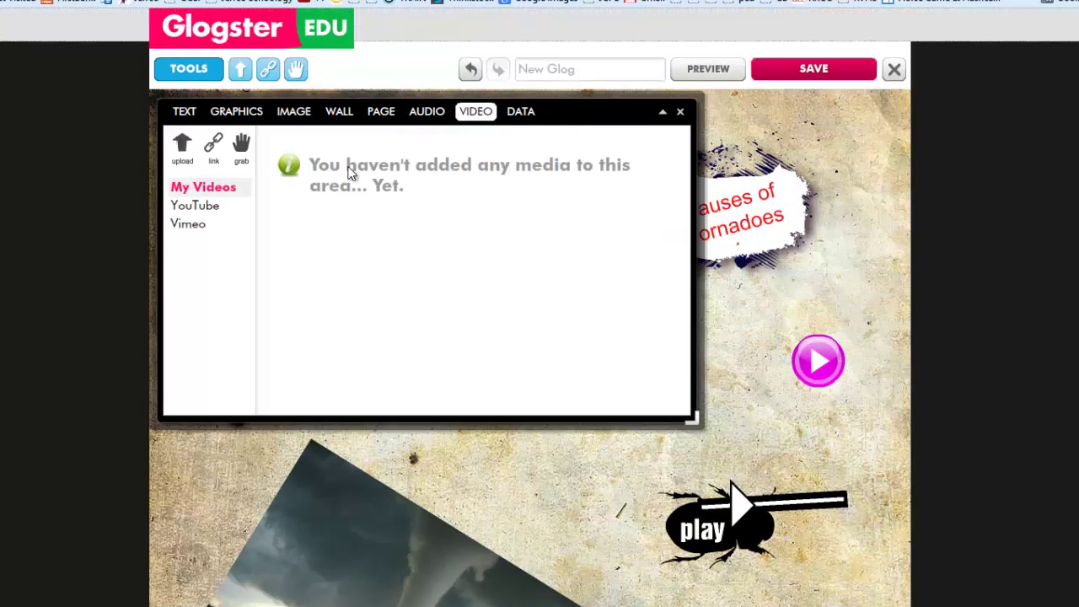
{"action": "left_click", "coordinate": [202, 206]}
{"action": "left_click", "coordinate": [355, 144]}
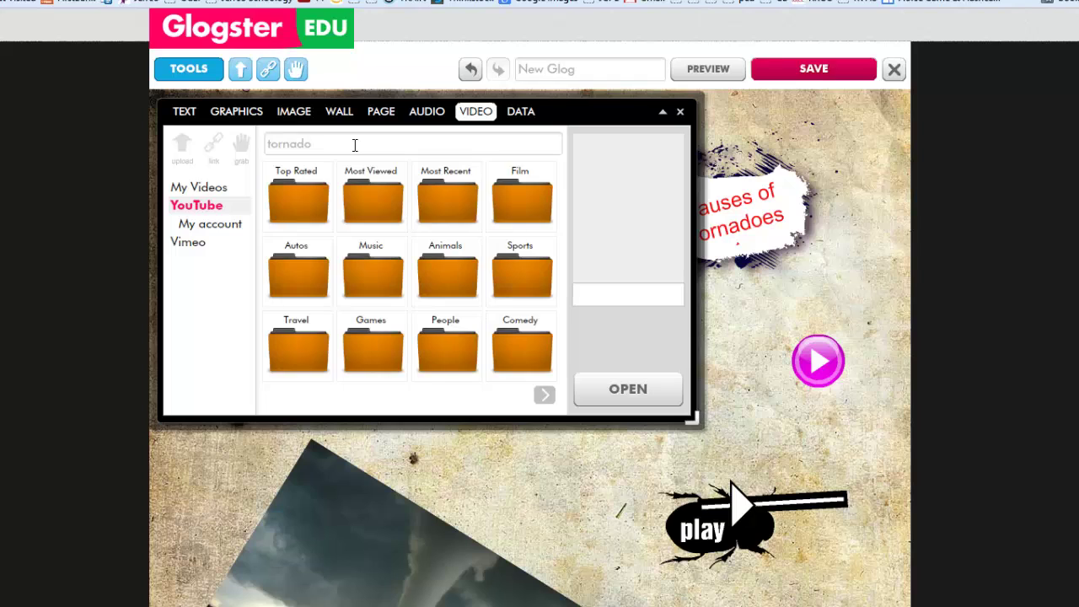
{"action": "key", "text": "Return"}
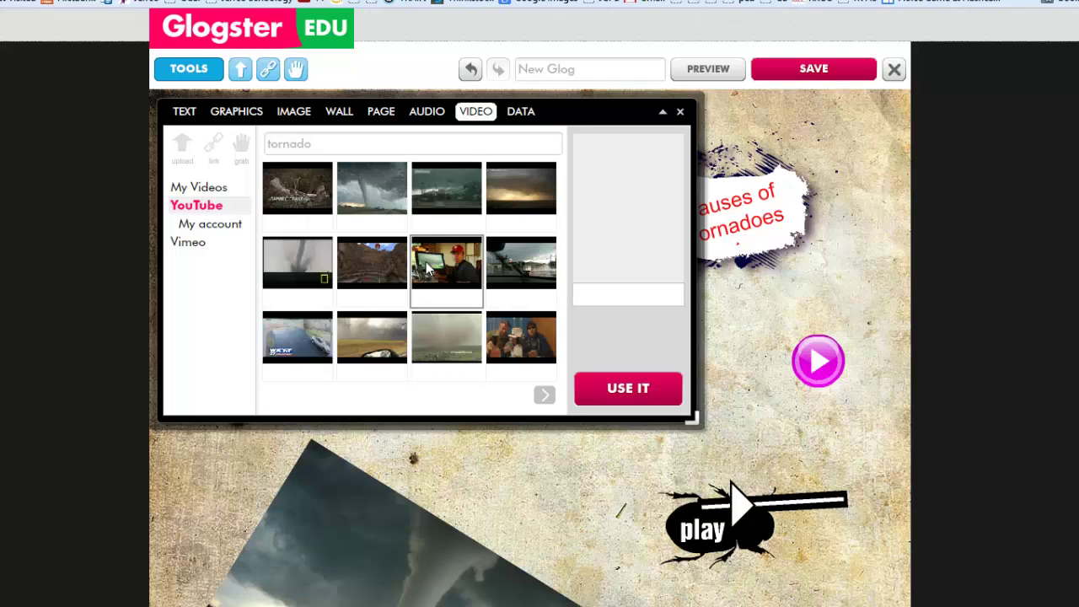
{"action": "left_click", "coordinate": [372, 190]}
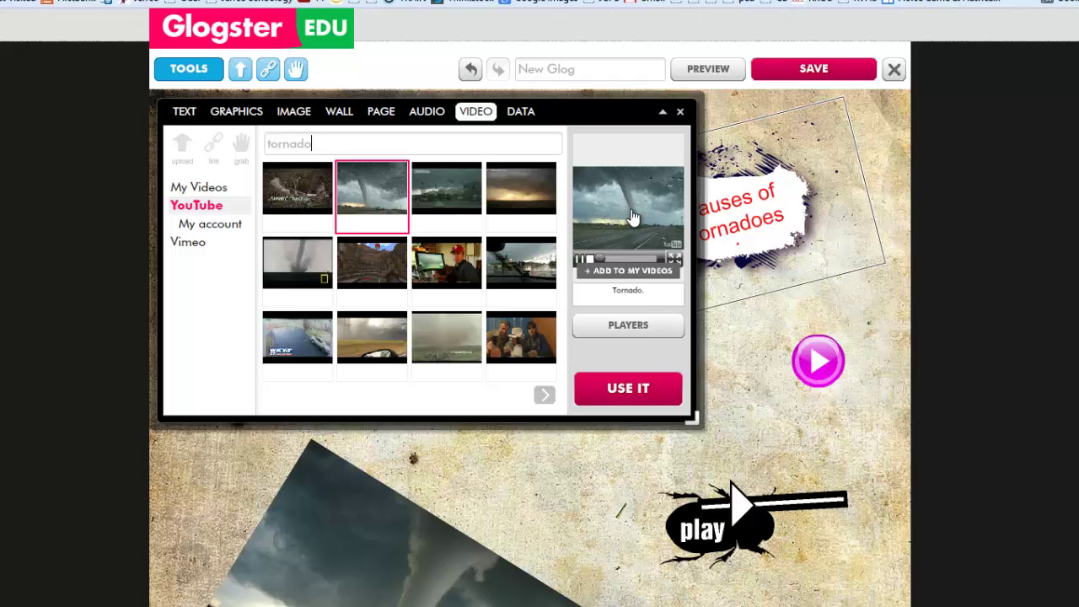
{"action": "left_click", "coordinate": [662, 221]}
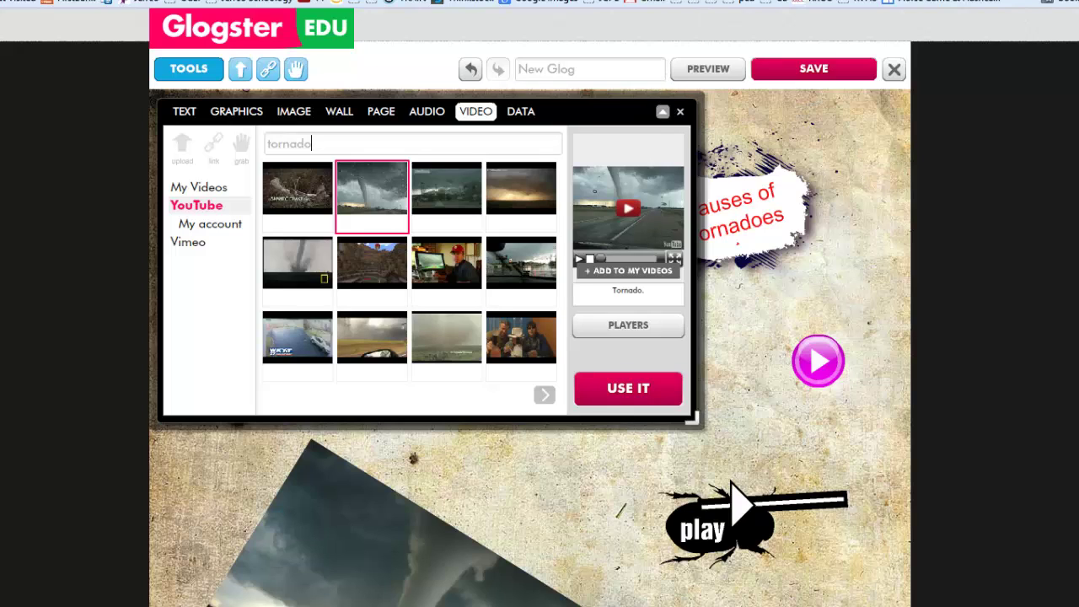
Step: View the My Data media area and close the tools palette
{"action": "left_click", "coordinate": [522, 116]}
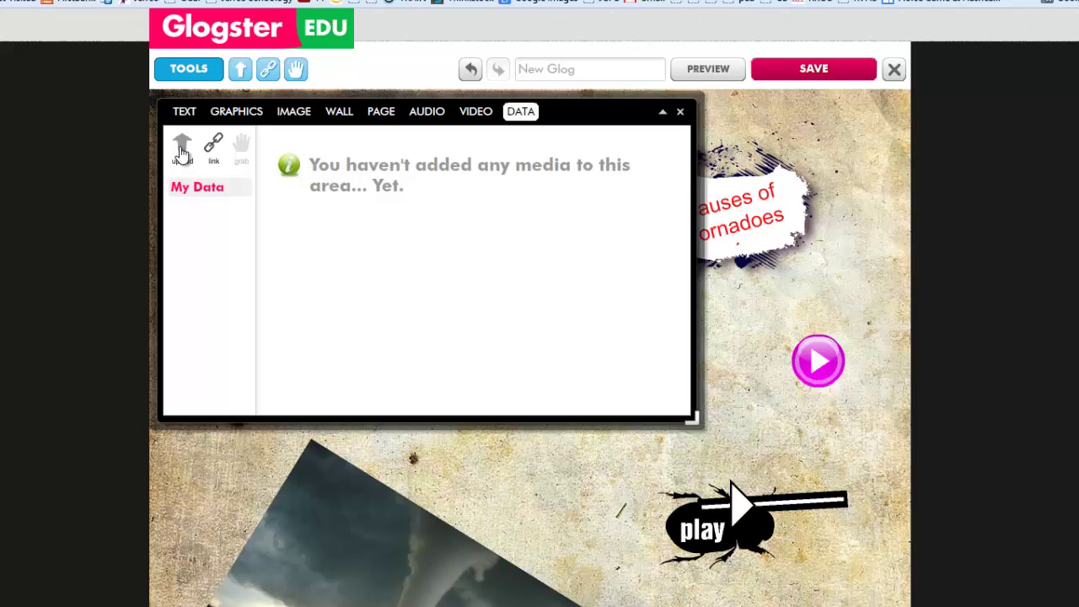
{"action": "left_click", "coordinate": [679, 112]}
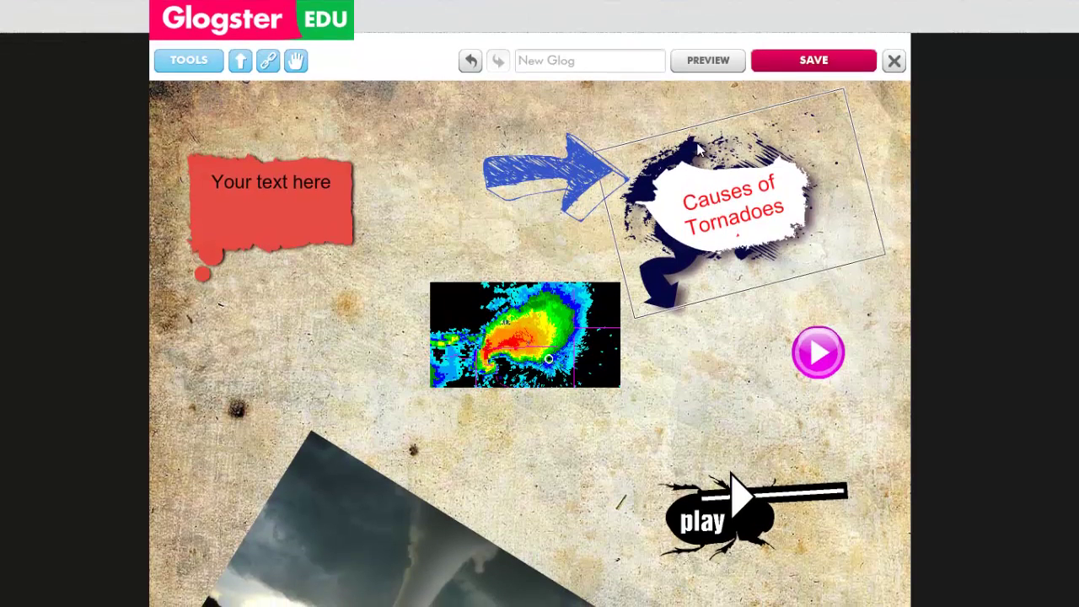
Step: Preview the glog as others will see it and test the beetle audio player by playing and pausing the track
{"action": "left_click", "coordinate": [713, 62]}
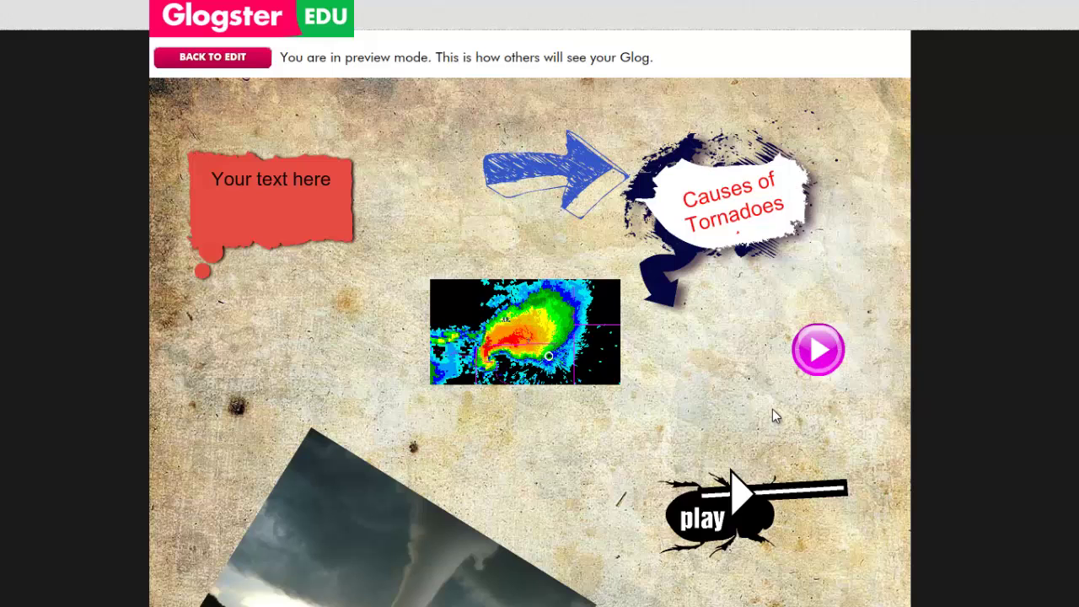
{"action": "scroll", "coordinate": [868, 222], "scroll_direction": "down", "scroll_amount": 2}
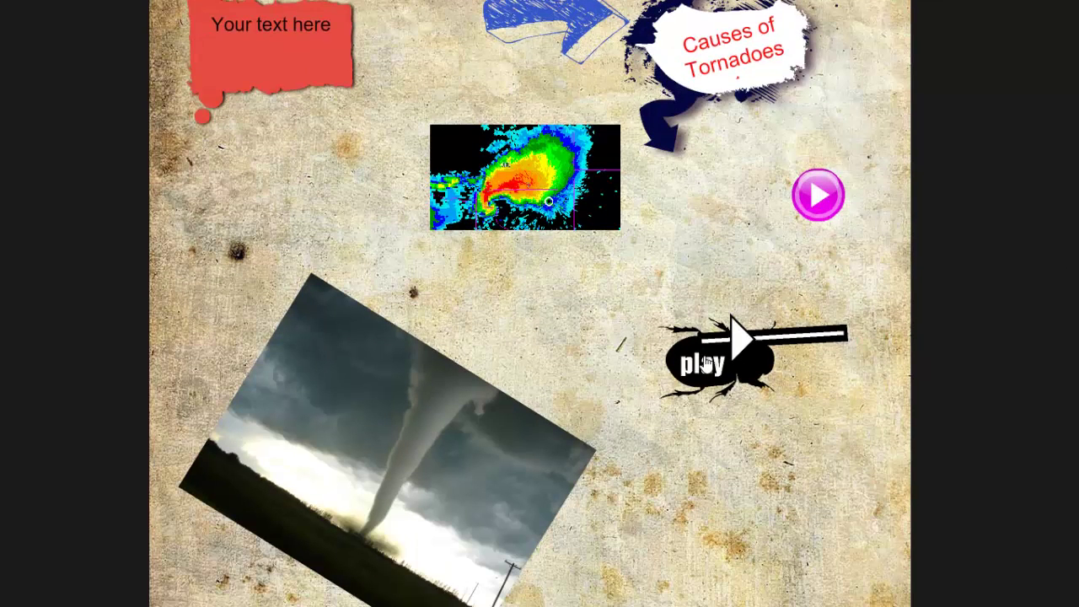
{"action": "left_click", "coordinate": [736, 353]}
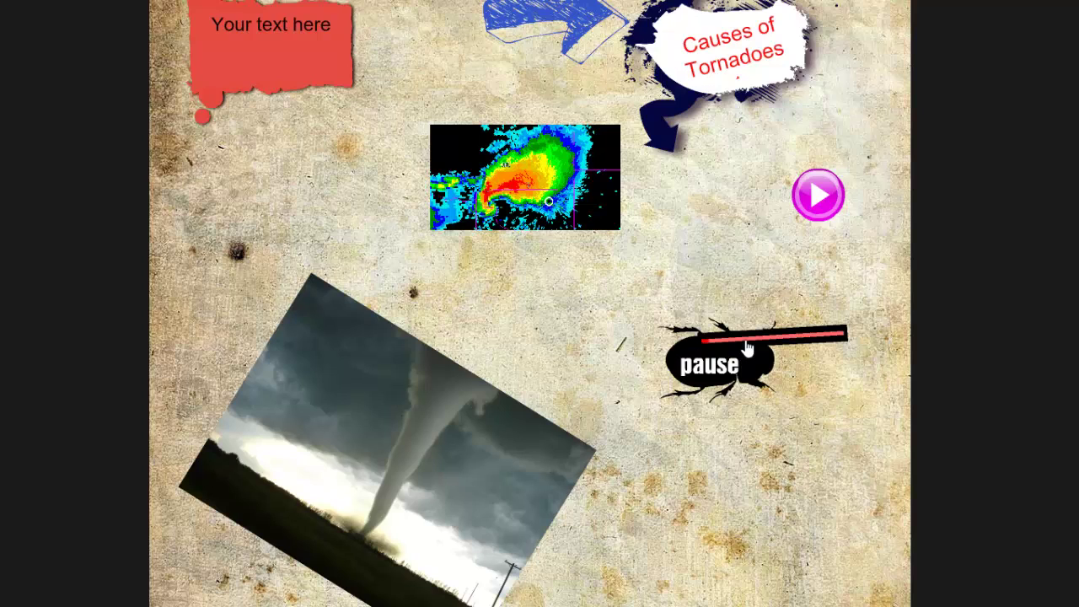
{"action": "left_click", "coordinate": [706, 365]}
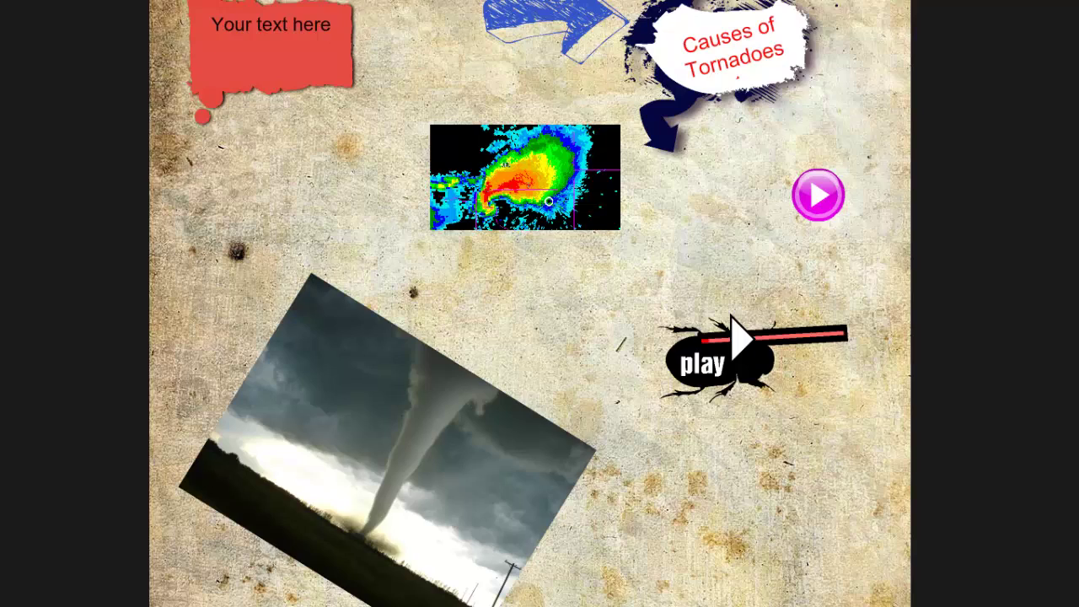
Step: Play and pause the embedded tornado video in the preview, and return to editing the glog
{"action": "scroll", "coordinate": [530, 304], "scroll_direction": "down", "scroll_amount": 5}
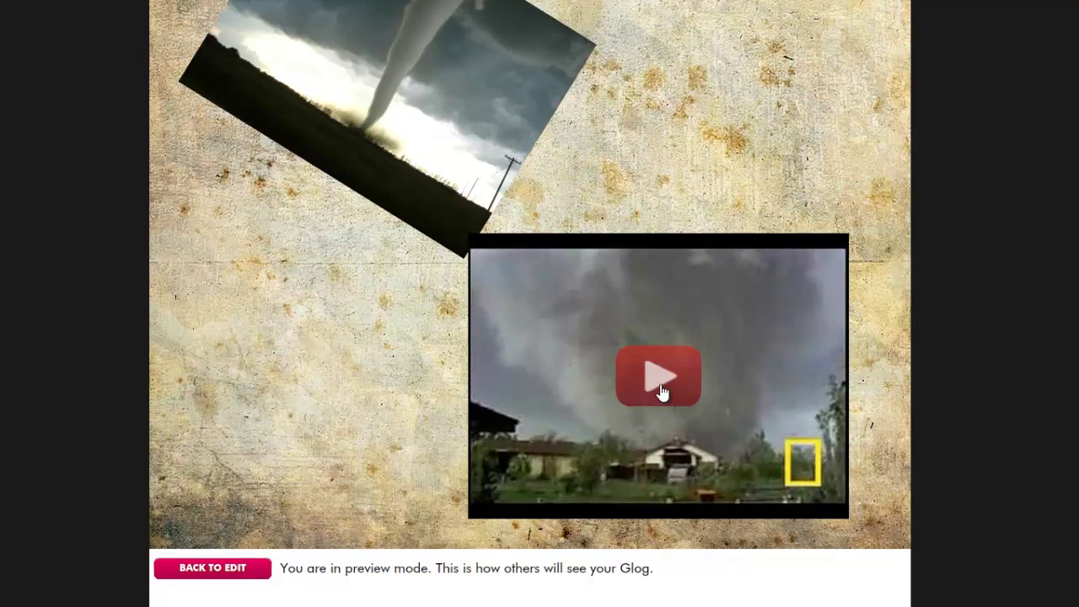
{"action": "left_click", "coordinate": [660, 389]}
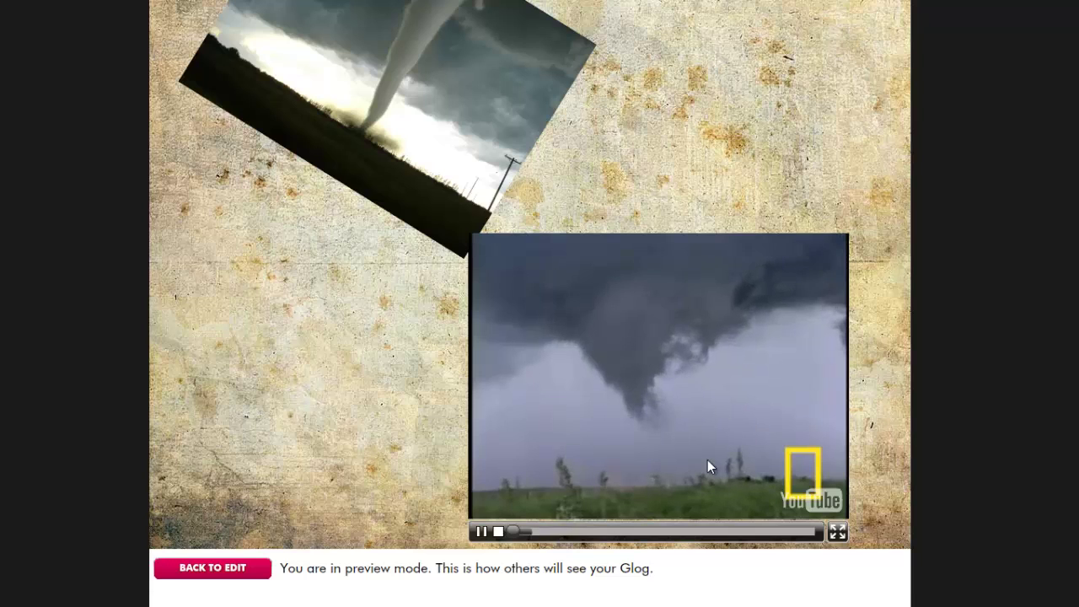
{"action": "left_click", "coordinate": [482, 531]}
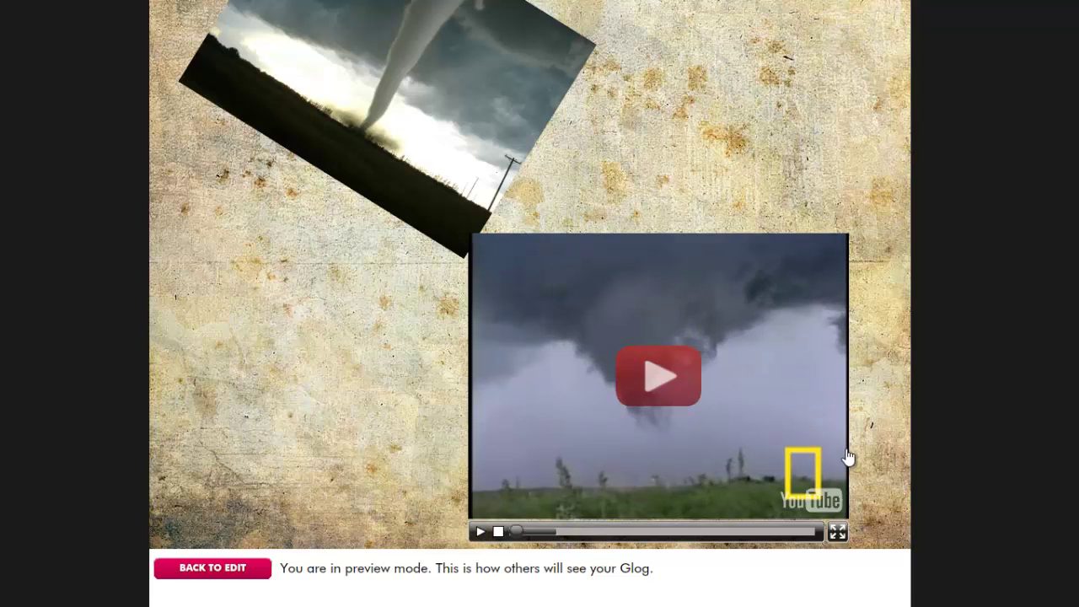
{"action": "scroll", "coordinate": [848, 456], "scroll_direction": "up", "scroll_amount": 10}
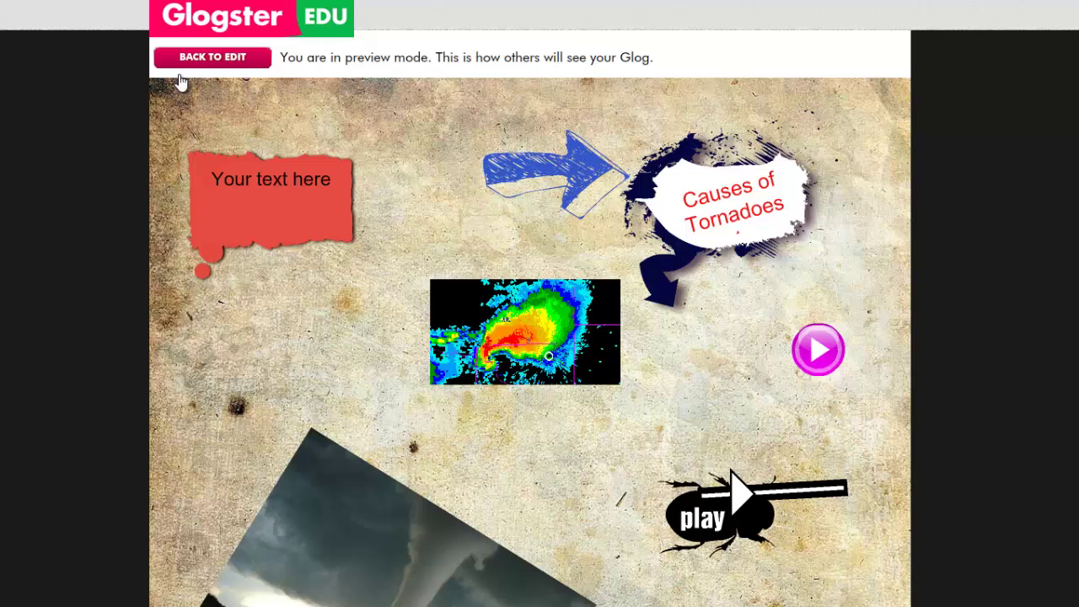
{"action": "left_click", "coordinate": [211, 59]}
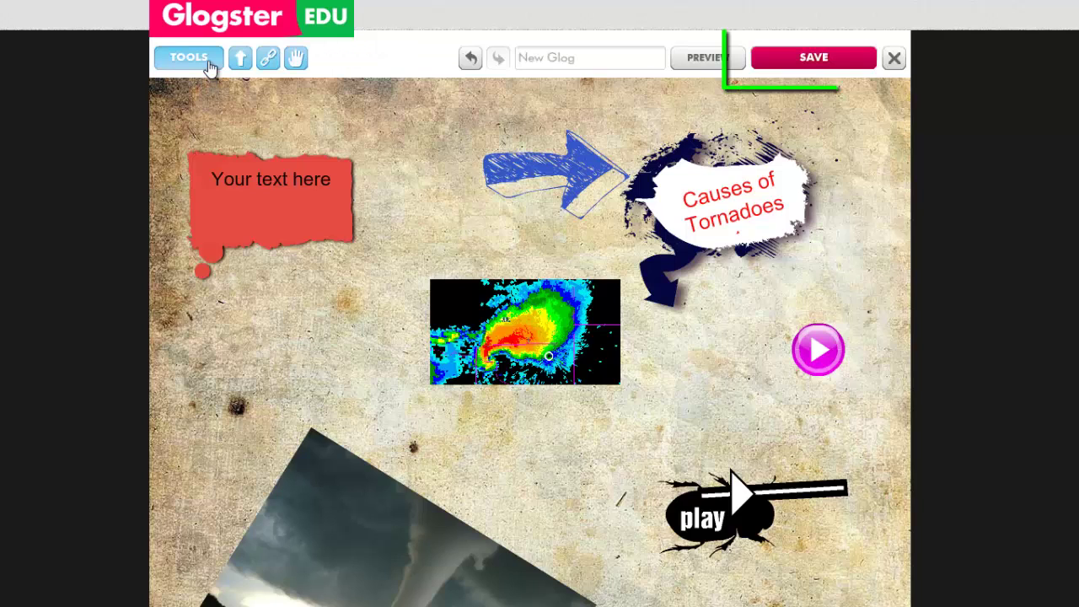
Step: Save the glog under the name "Tornado Glog"
{"action": "left_click", "coordinate": [834, 71]}
{"action": "left_click", "coordinate": [398, 249]}
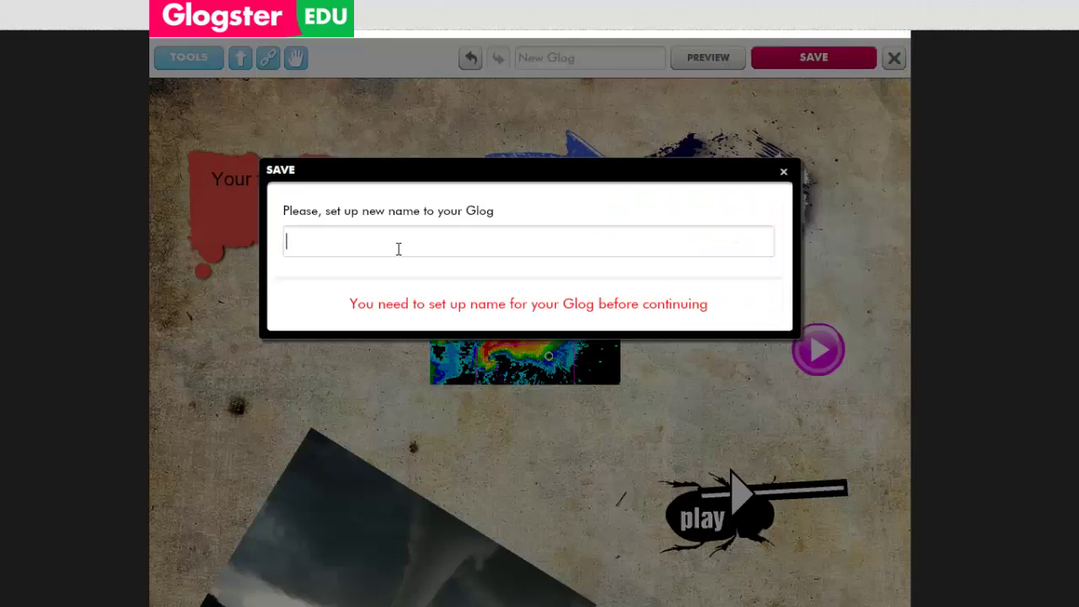
{"action": "type", "text": "Torn"}
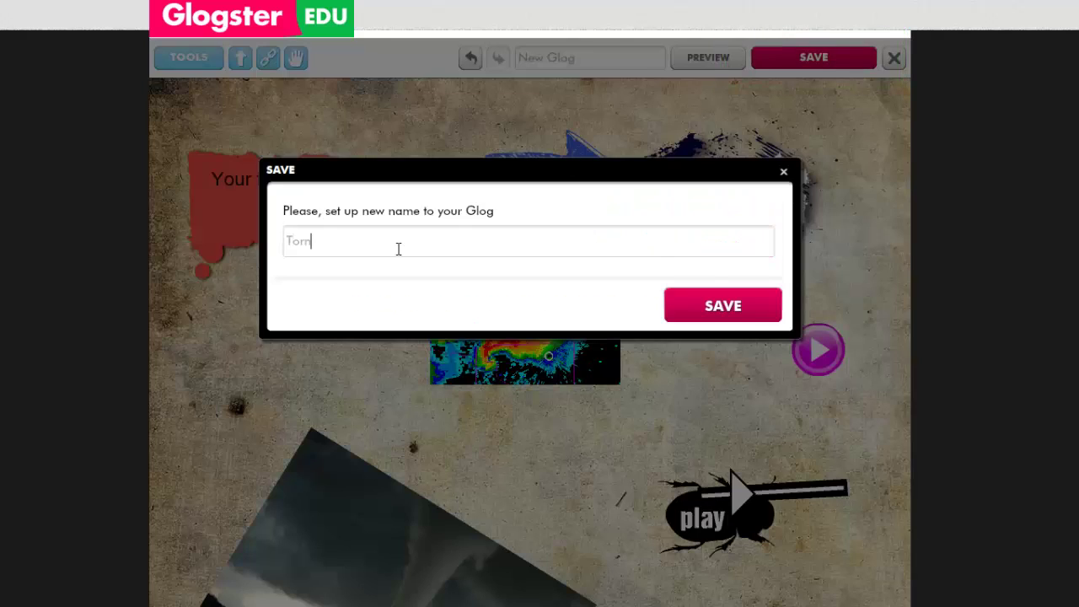
{"action": "type", "text": "ado Glog"}
{"action": "left_click", "coordinate": [715, 311]}
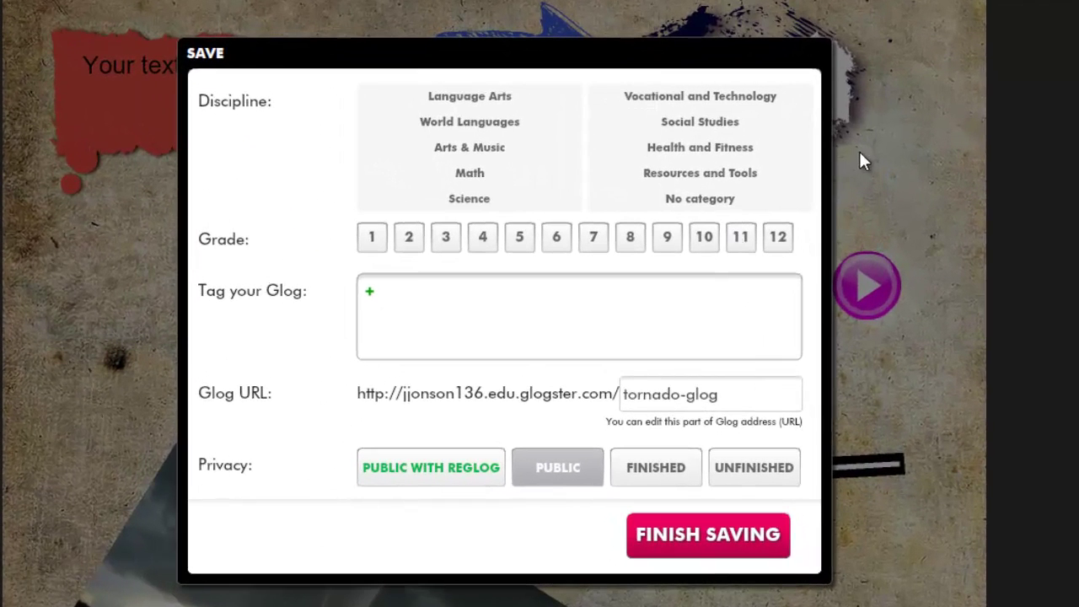
Step: Set the discipline to Science, the grade to 7 and the privacy to Unfinished, and finish saving the glog
{"action": "left_click", "coordinate": [489, 204]}
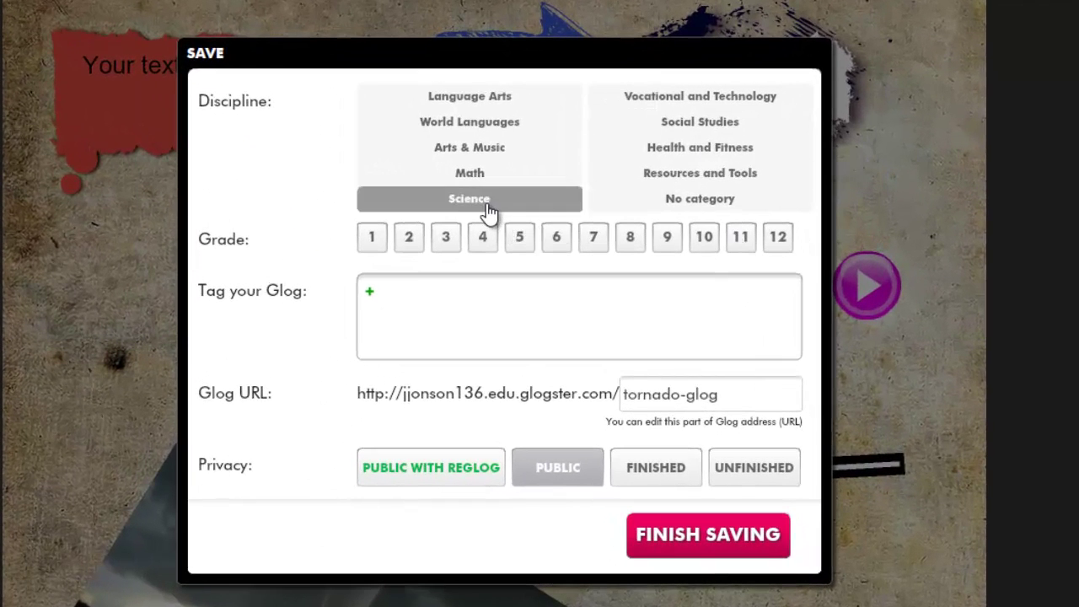
{"action": "left_click", "coordinate": [598, 325]}
{"action": "left_click", "coordinate": [596, 245]}
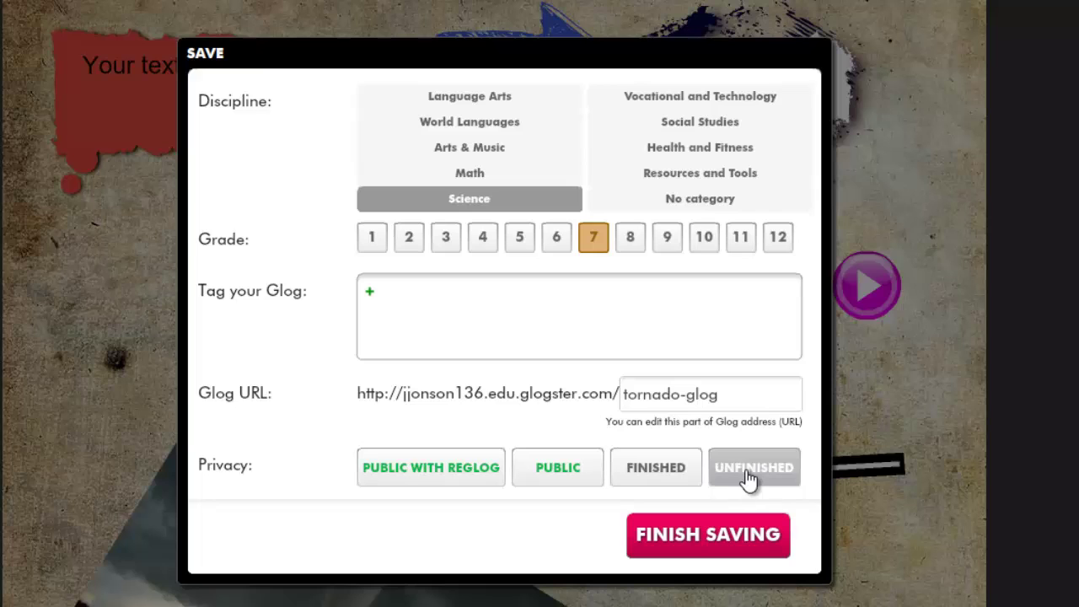
{"action": "left_click", "coordinate": [715, 540]}
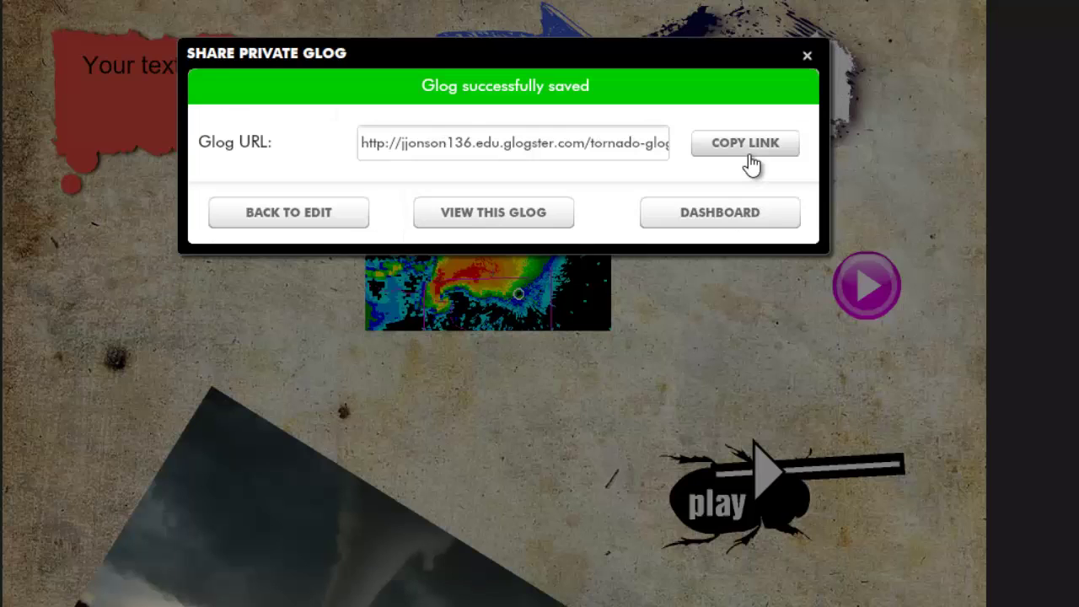
Step: Copy the link of the saved glog and go to the dashboard
{"action": "left_click", "coordinate": [713, 150]}
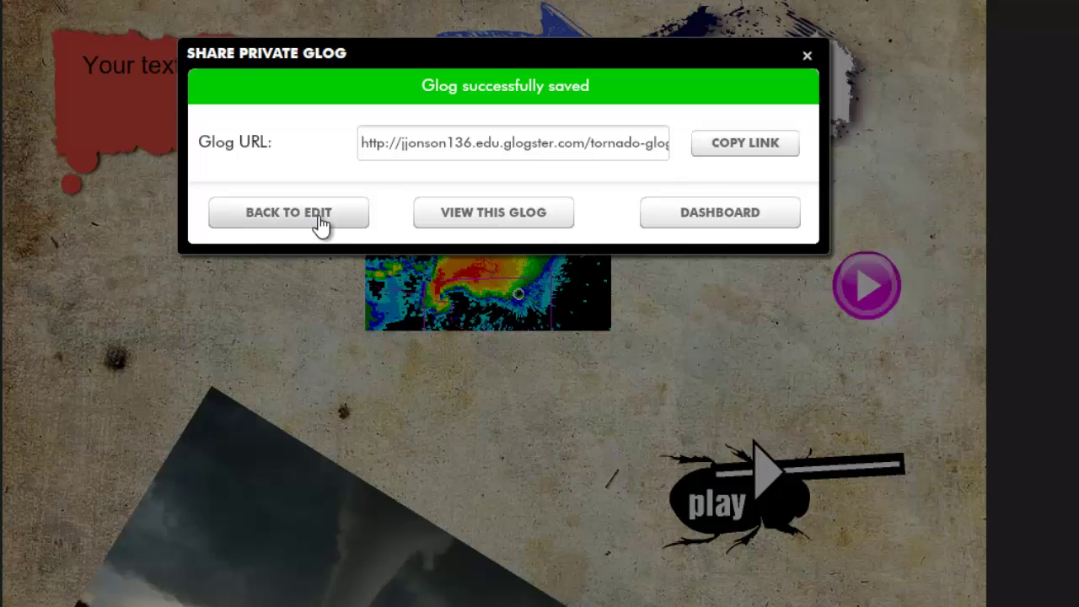
{"action": "left_click", "coordinate": [711, 232]}
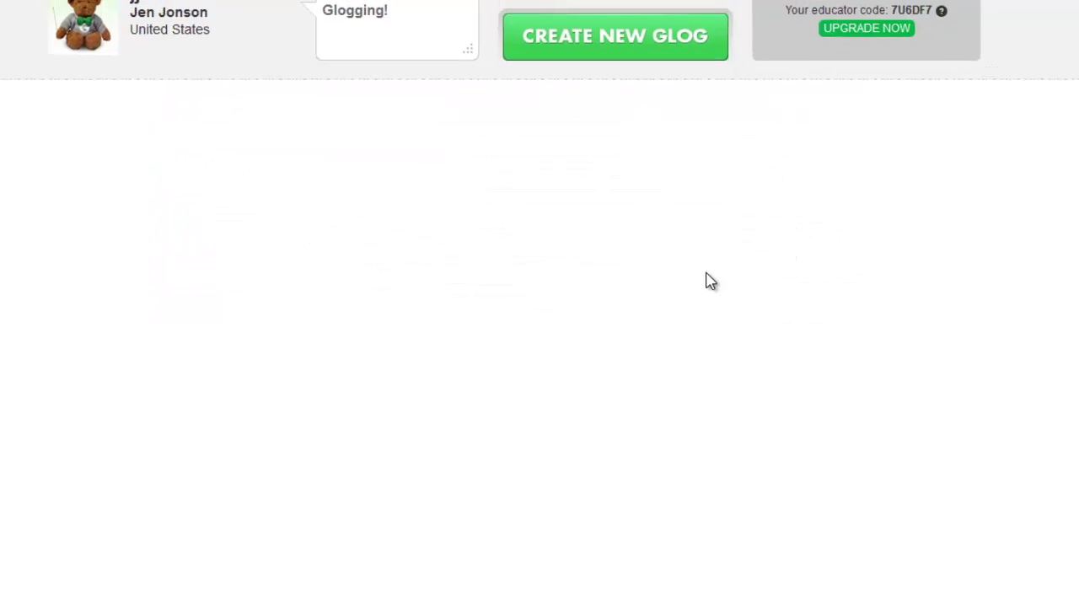